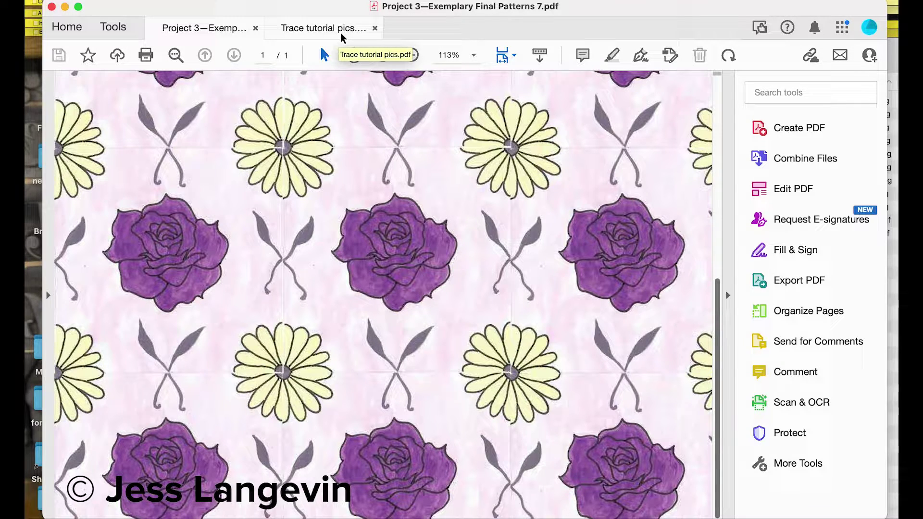
Step: Switch to Trace tutorial pics.pdf and examine the light-table tracing photos on pages 1 to 4
{"action": "left_click", "coordinate": [343, 37]}
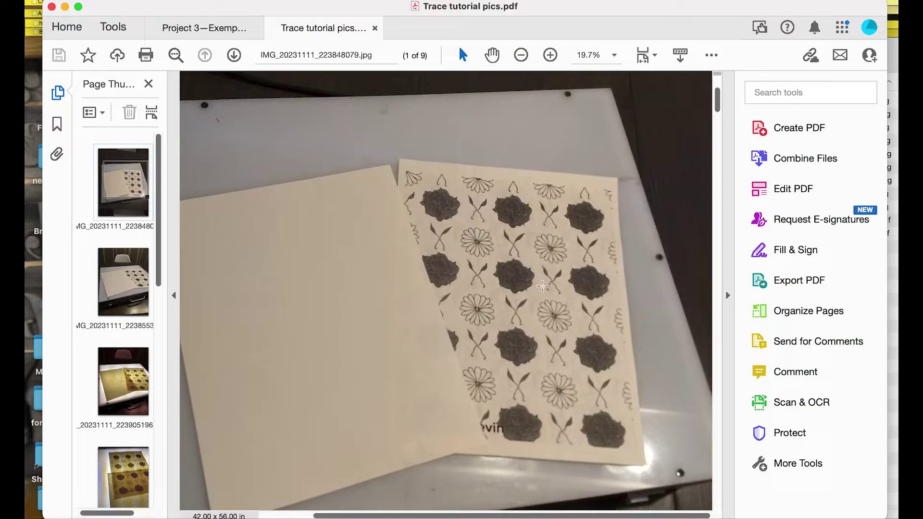
{"action": "left_click", "coordinate": [123, 183]}
{"action": "left_click", "coordinate": [129, 289]}
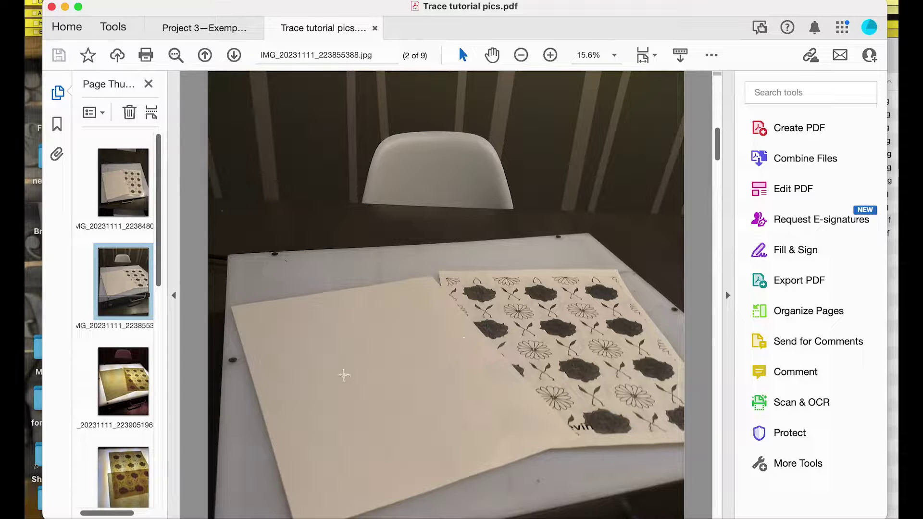
{"action": "scroll", "coordinate": [486, 300], "scroll_direction": "down", "scroll_amount": 2}
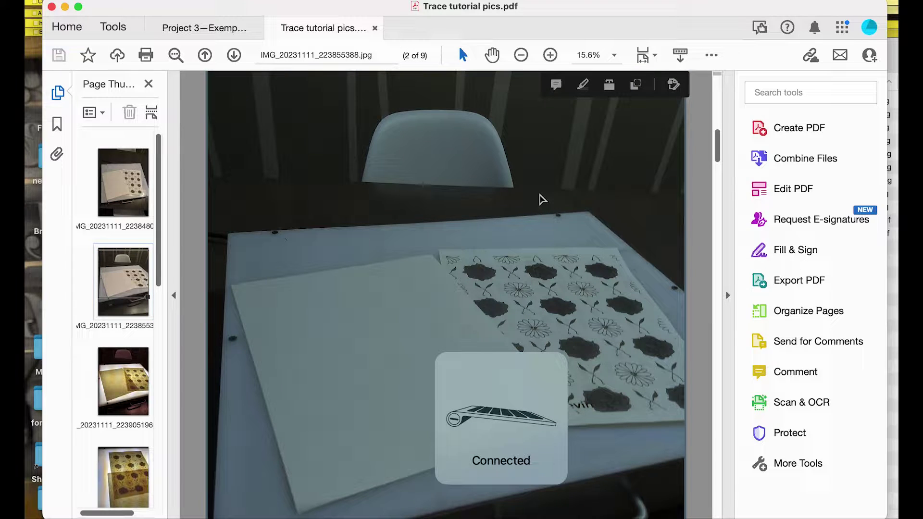
{"action": "scroll", "coordinate": [682, 218], "scroll_direction": "down", "scroll_amount": 3}
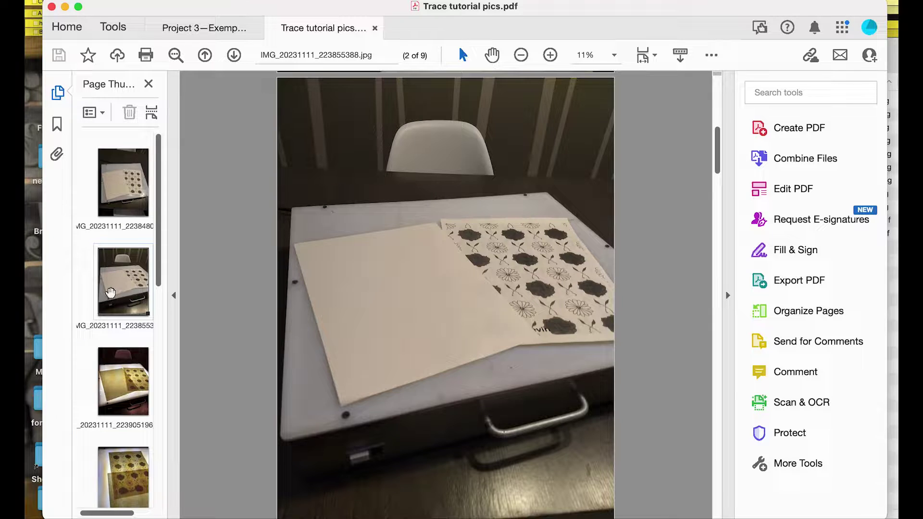
{"action": "left_click", "coordinate": [124, 364]}
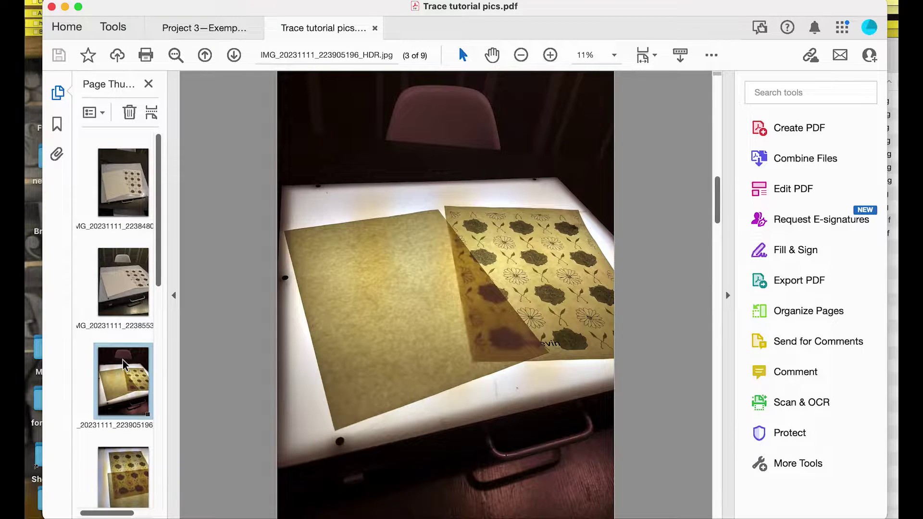
{"action": "scroll", "coordinate": [153, 363], "scroll_direction": "down", "scroll_amount": 2}
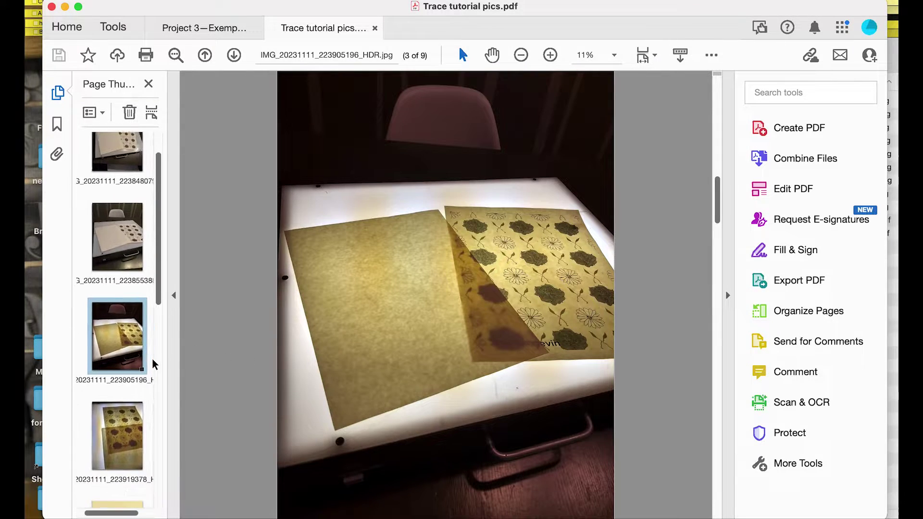
{"action": "left_click", "coordinate": [128, 412]}
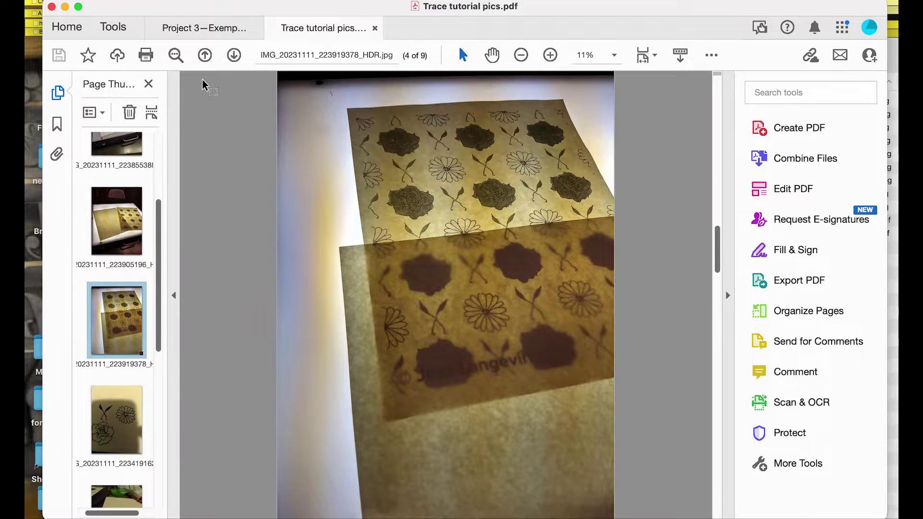
Step: Check the finished Project 3 pattern PDF and examine the traced line drawings on pages 5 to 7 of Trace tutorial pics.pdf
{"action": "left_click", "coordinate": [202, 28]}
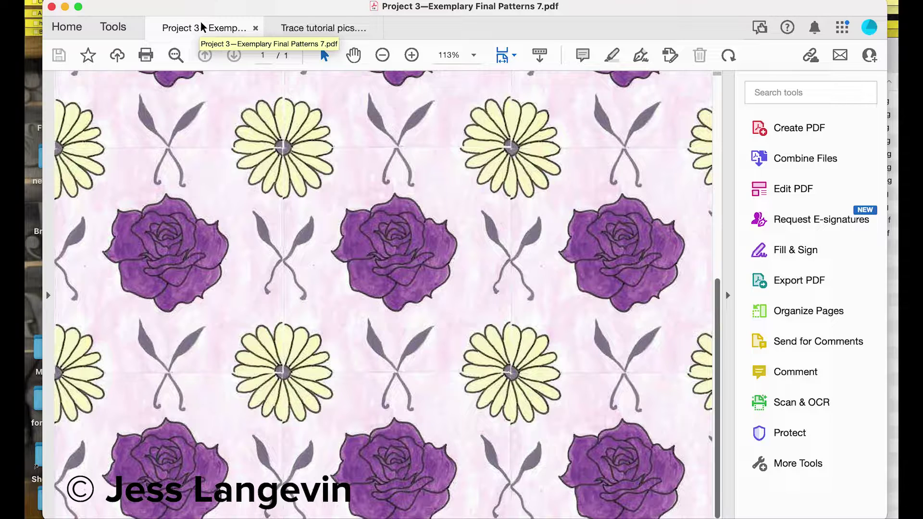
{"action": "left_click", "coordinate": [300, 27]}
{"action": "left_click", "coordinate": [122, 409]}
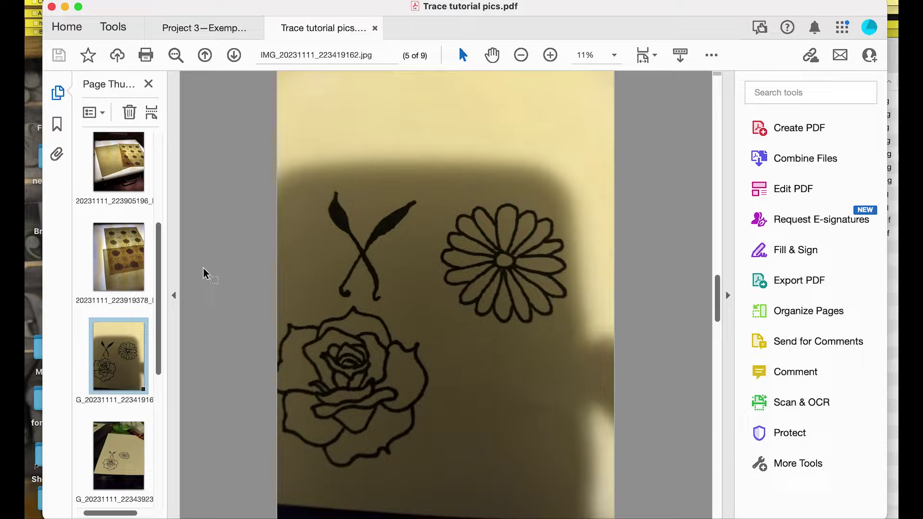
{"action": "scroll", "coordinate": [137, 307], "scroll_direction": "down", "scroll_amount": 2}
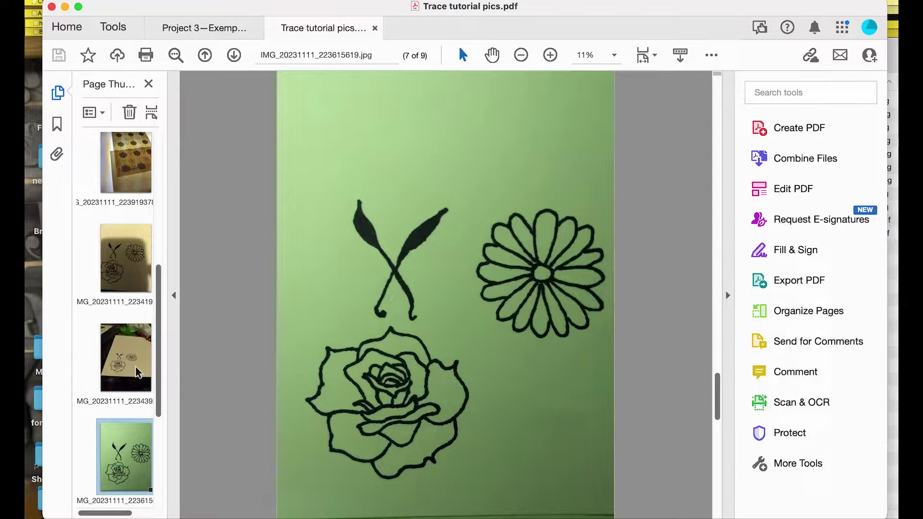
{"action": "scroll", "coordinate": [138, 371], "scroll_direction": "down", "scroll_amount": 3}
{"action": "scroll", "coordinate": [137, 371], "scroll_direction": "down", "scroll_amount": 1}
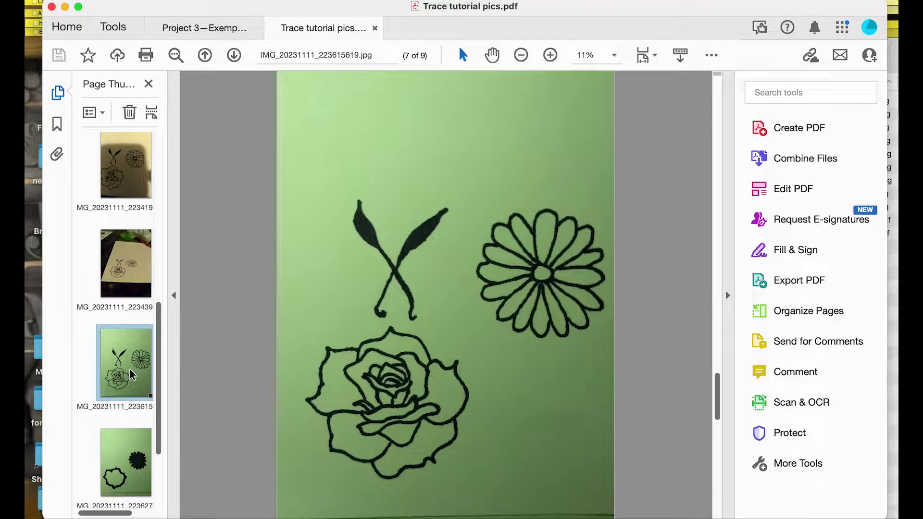
{"action": "scroll", "coordinate": [132, 375], "scroll_direction": "down", "scroll_amount": 1}
{"action": "scroll", "coordinate": [131, 375], "scroll_direction": "down", "scroll_amount": 1}
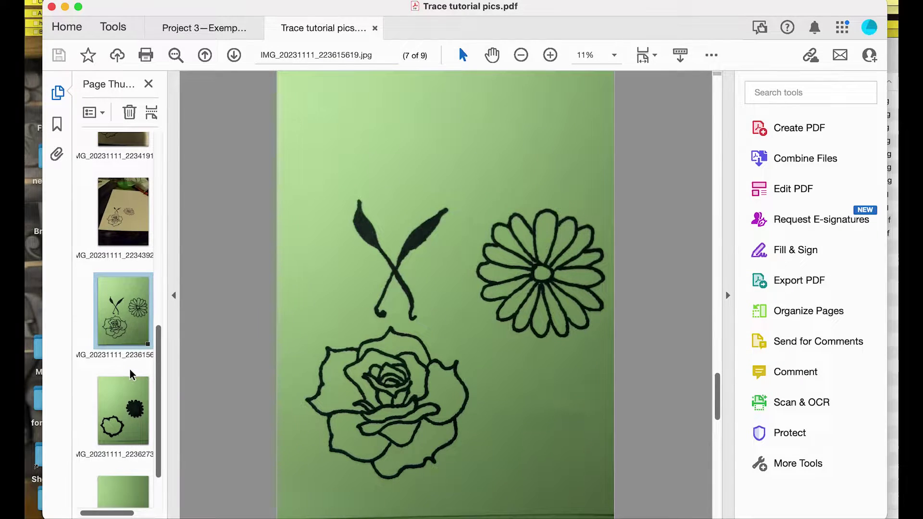
Step: Examine the separated colour-shape tracings on pages 8 and 9 of the tutorial photos
{"action": "left_click", "coordinate": [132, 426]}
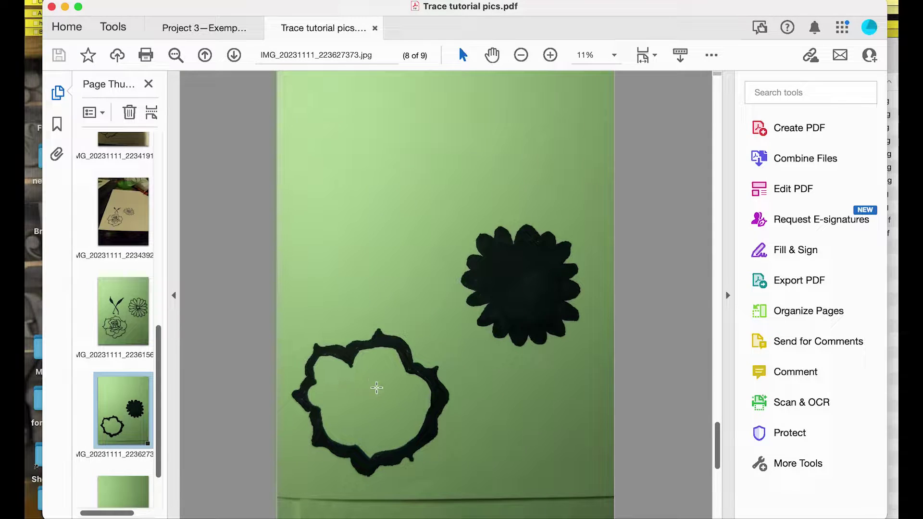
{"action": "scroll", "coordinate": [377, 388], "scroll_direction": "down", "scroll_amount": 2}
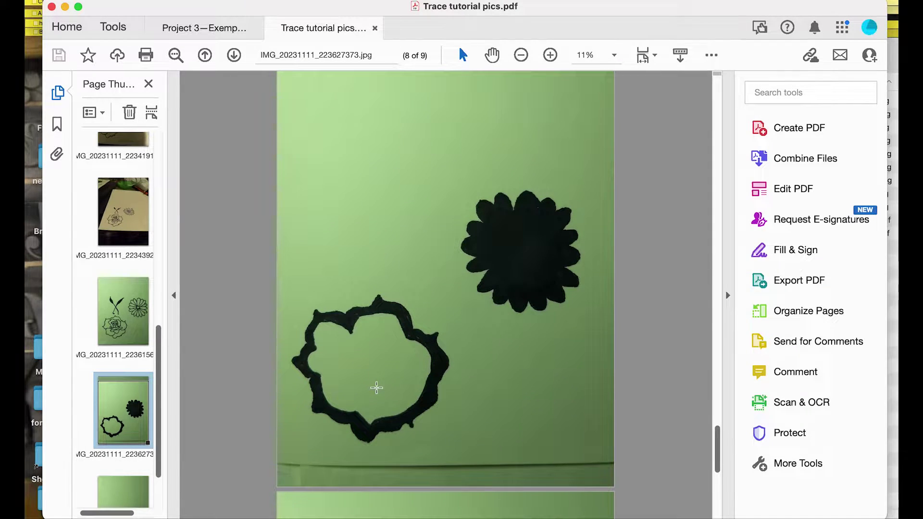
{"action": "scroll", "coordinate": [147, 393], "scroll_direction": "down", "scroll_amount": 3}
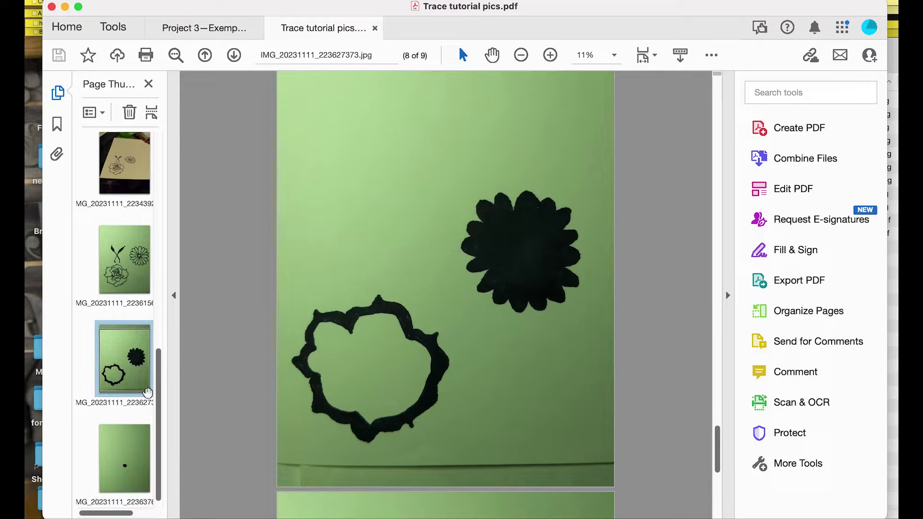
{"action": "left_click", "coordinate": [133, 467]}
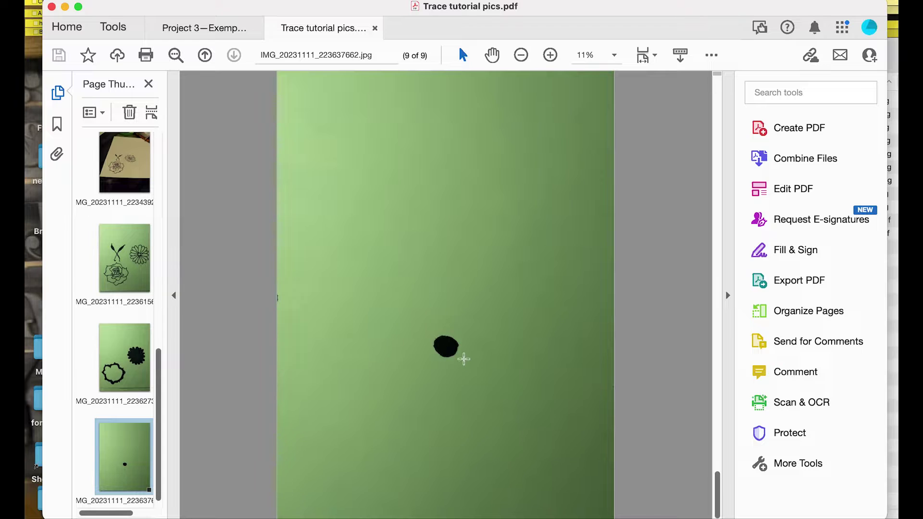
{"action": "scroll", "coordinate": [144, 368], "scroll_direction": "down", "scroll_amount": 1}
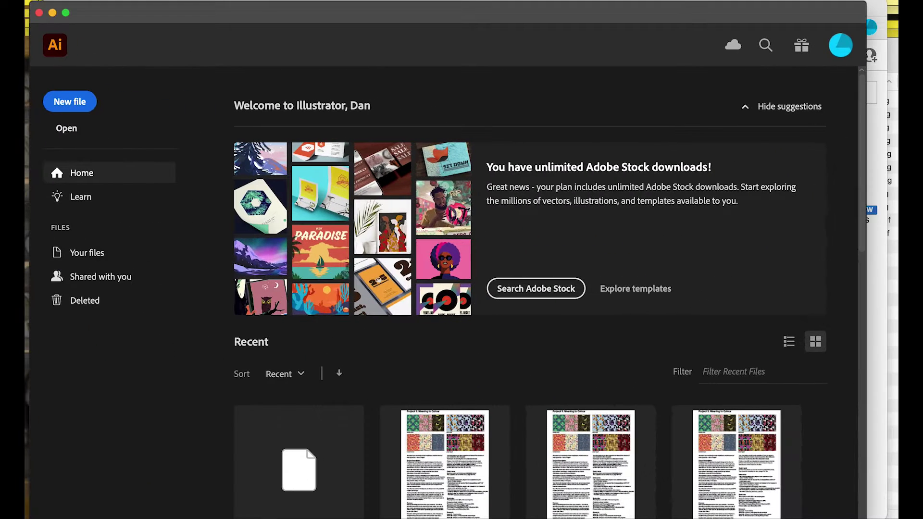
Step: In Illustrator, create a new 8 x 10 in portrait print document in CMYK Color at 300 ppi
{"action": "left_click", "coordinate": [71, 103]}
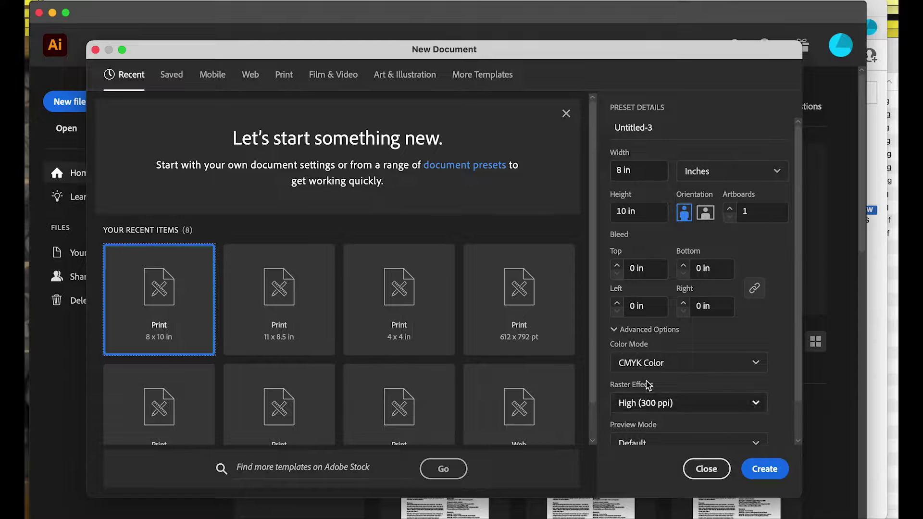
{"action": "left_click", "coordinate": [777, 470]}
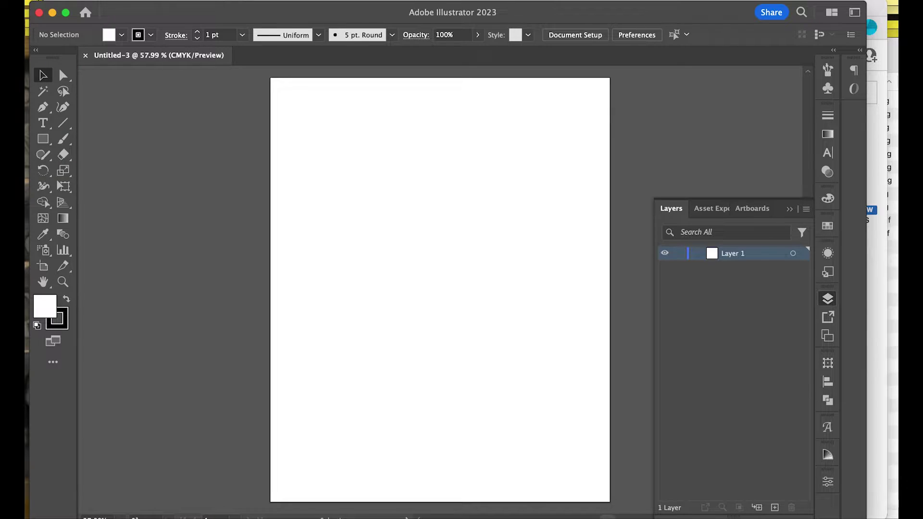
Step: Place the line-drawing photo IMG_20231111_223615619.jpg from the photos folder on the artboard and scale it uniformly to 10%
{"action": "left_click", "coordinate": [890, 154]}
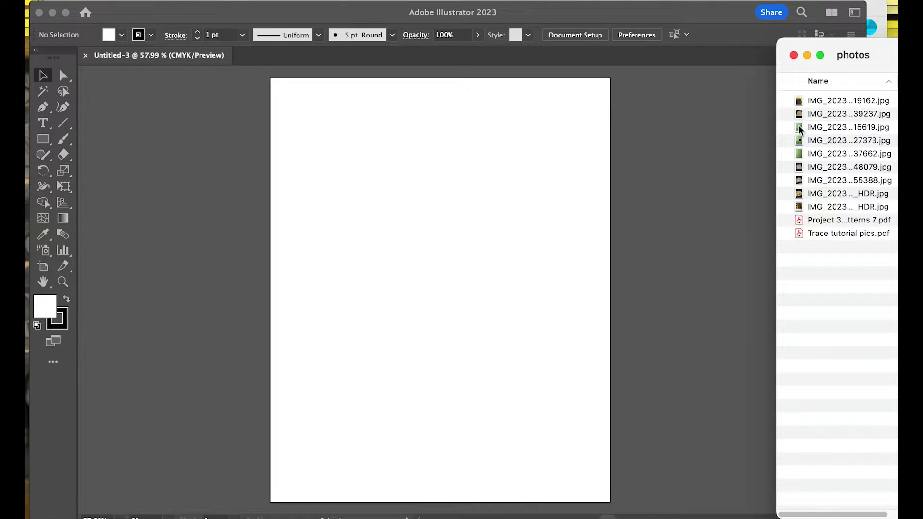
{"action": "left_click_drag", "start_coordinate": [800, 129], "coordinate": [374, 181]}
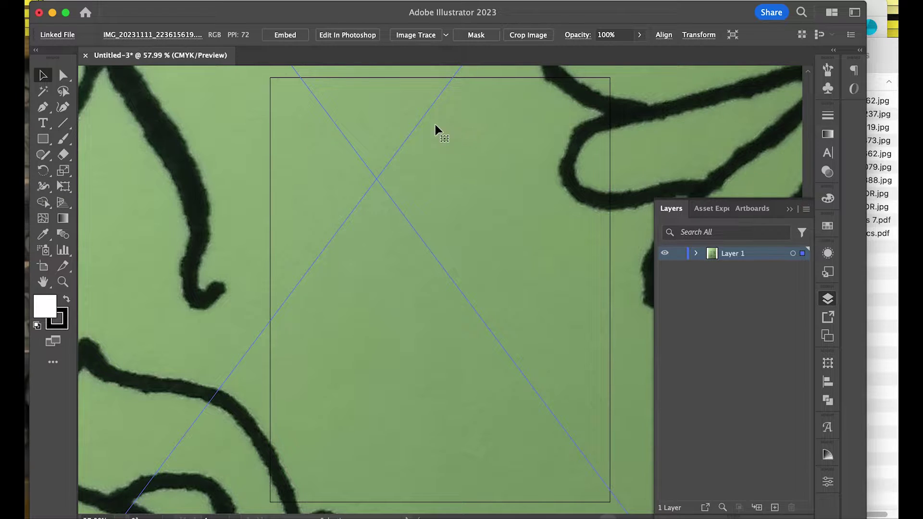
{"action": "double_click", "coordinate": [64, 171]}
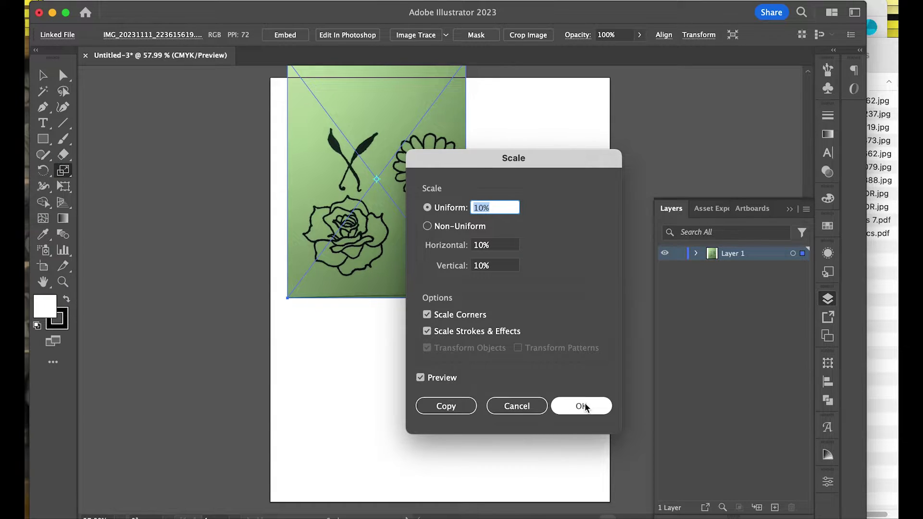
{"action": "left_click", "coordinate": [583, 406]}
Step: Move the scaled line-drawing photo so it sits over the artboard's upper-left corner
{"action": "left_click", "coordinate": [38, 77]}
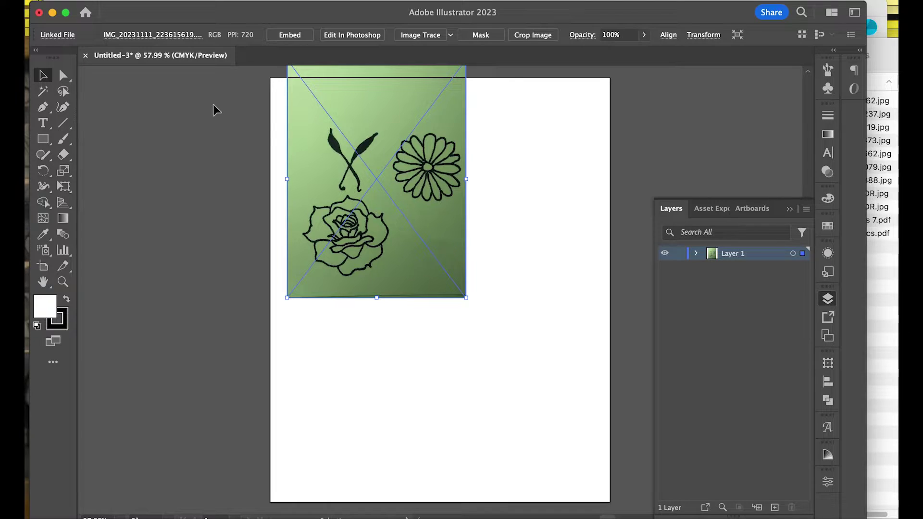
{"action": "left_click_drag", "start_coordinate": [369, 157], "coordinate": [349, 171]}
{"action": "left_click", "coordinate": [335, 183]}
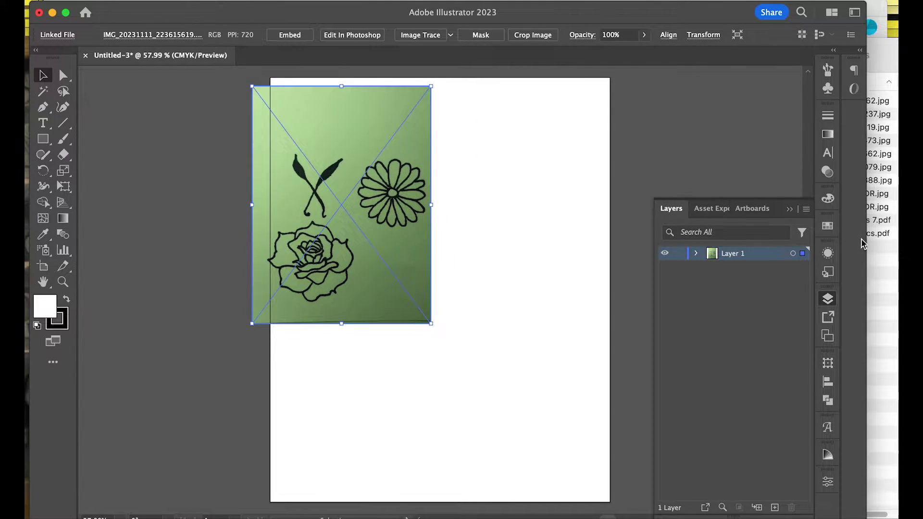
Step: Place the filled-shapes photo IMG_20231111_223627373.jpg beside the line-drawing photo and scale it uniformly to 10%
{"action": "left_click", "coordinate": [893, 261]}
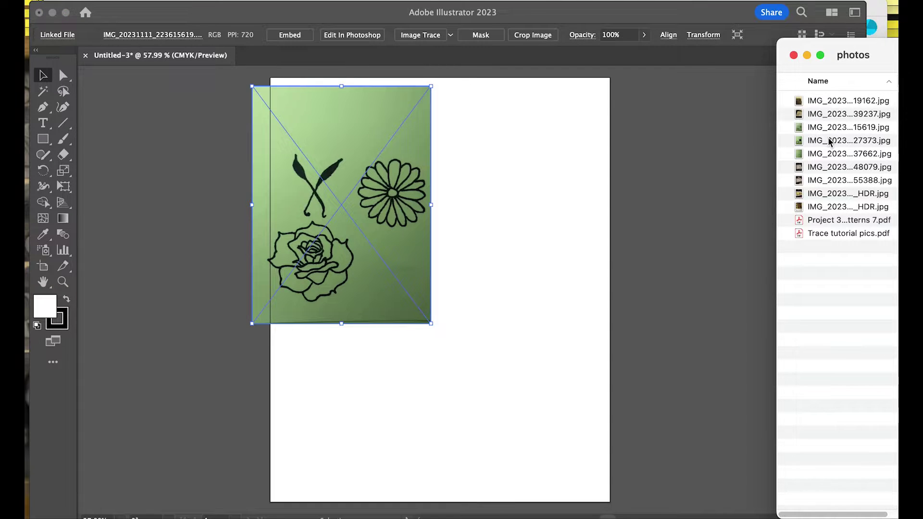
{"action": "left_click", "coordinate": [817, 145]}
{"action": "left_click_drag", "start_coordinate": [804, 143], "coordinate": [497, 187]}
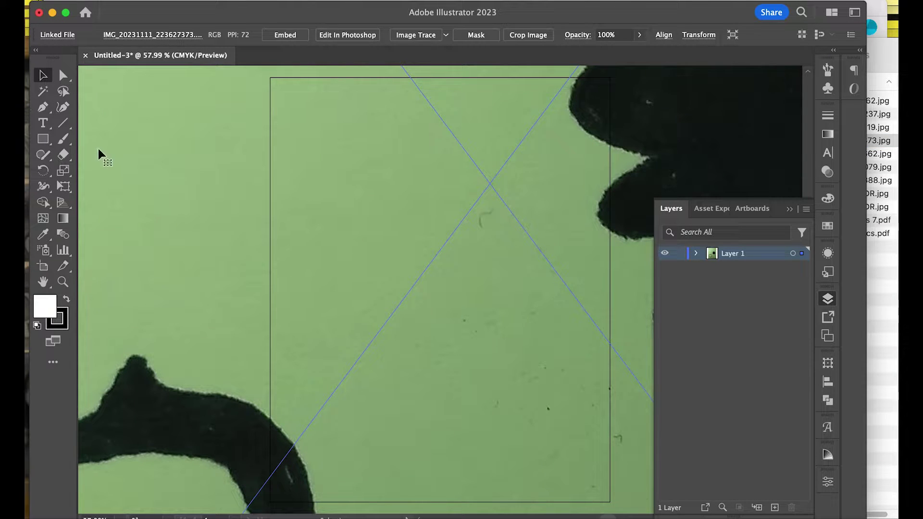
{"action": "double_click", "coordinate": [63, 170]}
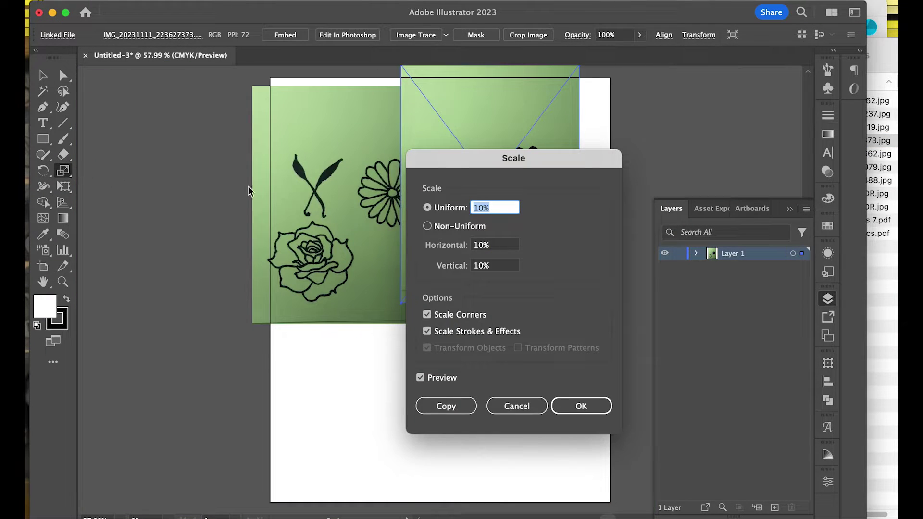
{"action": "left_click", "coordinate": [577, 406]}
Step: Place the flower-centre photo IMG_20231111_223637662.jpg on the lower half of the artboard and scale it uniformly to 10%
{"action": "left_click", "coordinate": [856, 182]}
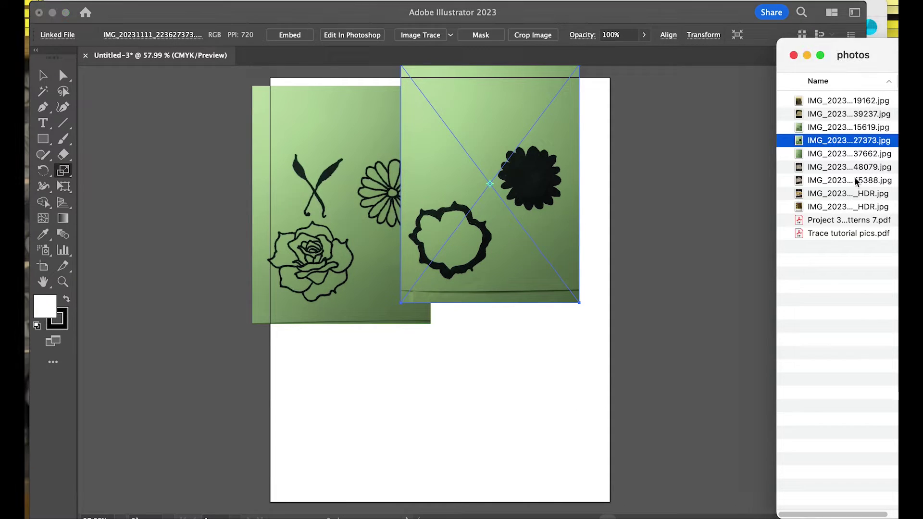
{"action": "left_click", "coordinate": [802, 155]}
{"action": "left_click_drag", "start_coordinate": [801, 154], "coordinate": [481, 367]}
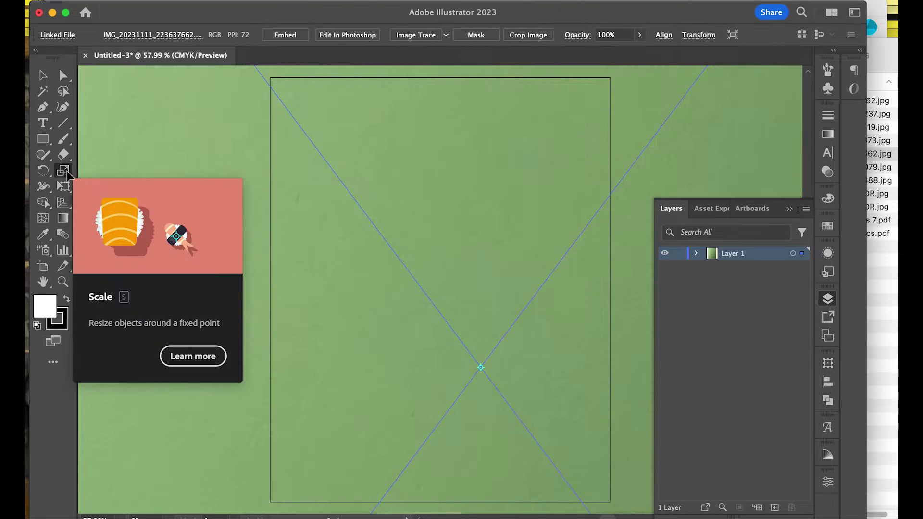
{"action": "double_click", "coordinate": [67, 174]}
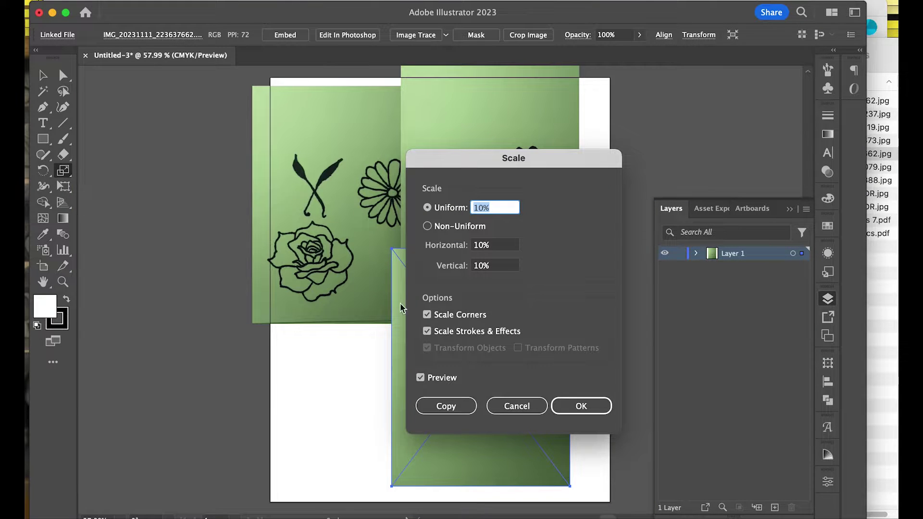
{"action": "left_click", "coordinate": [581, 406]}
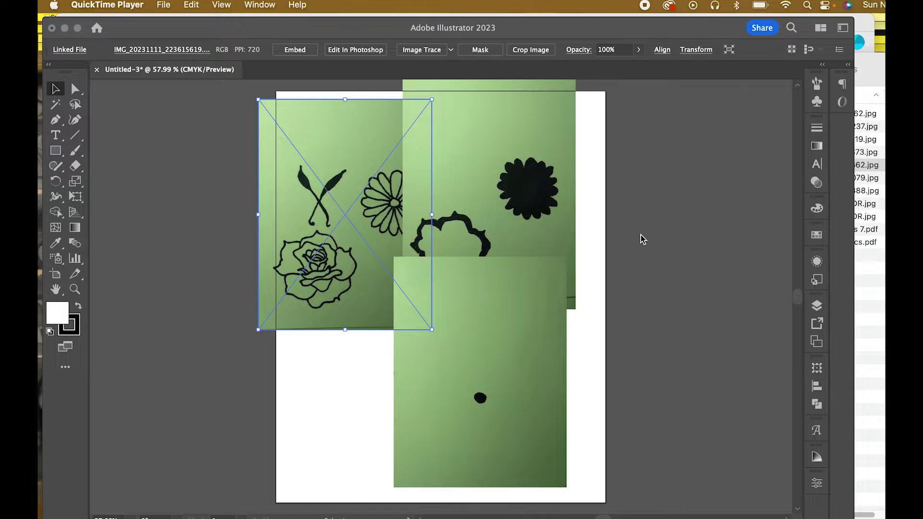
Step: Search Illustrator's help for "layers" to locate the Layers command, and close the search without running it
{"action": "left_click", "coordinate": [818, 309]}
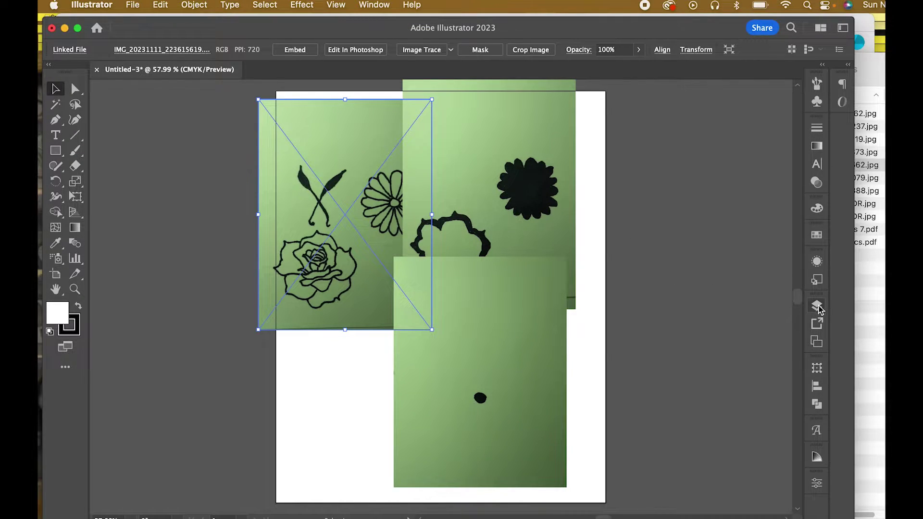
{"action": "left_click", "coordinate": [412, 6]}
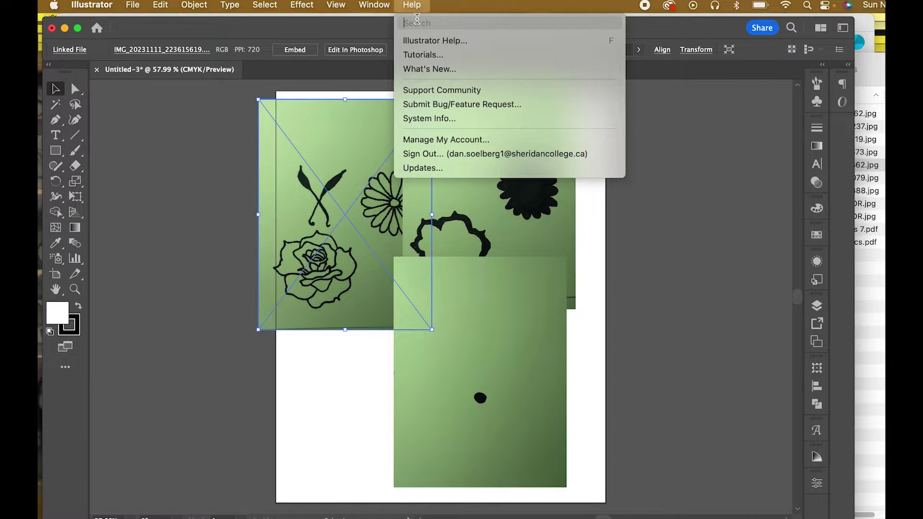
{"action": "type", "text": "layers"}
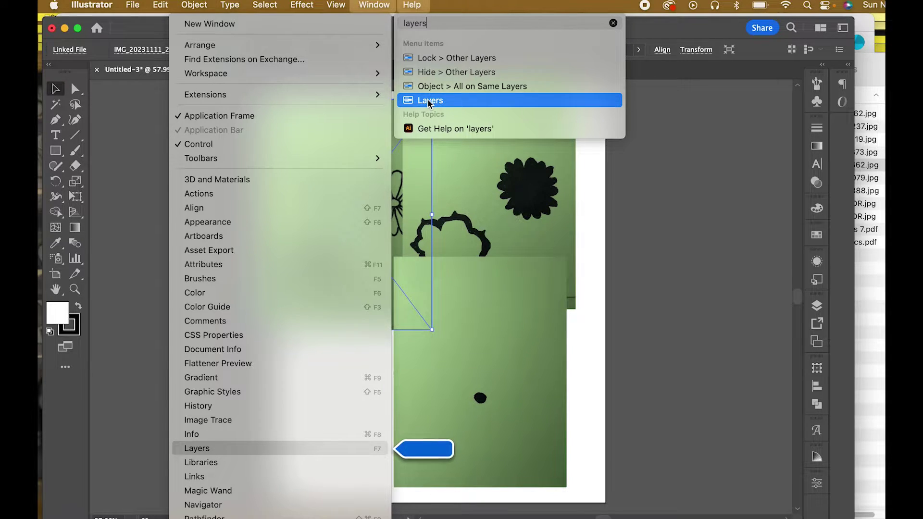
{"action": "left_click", "coordinate": [617, 179]}
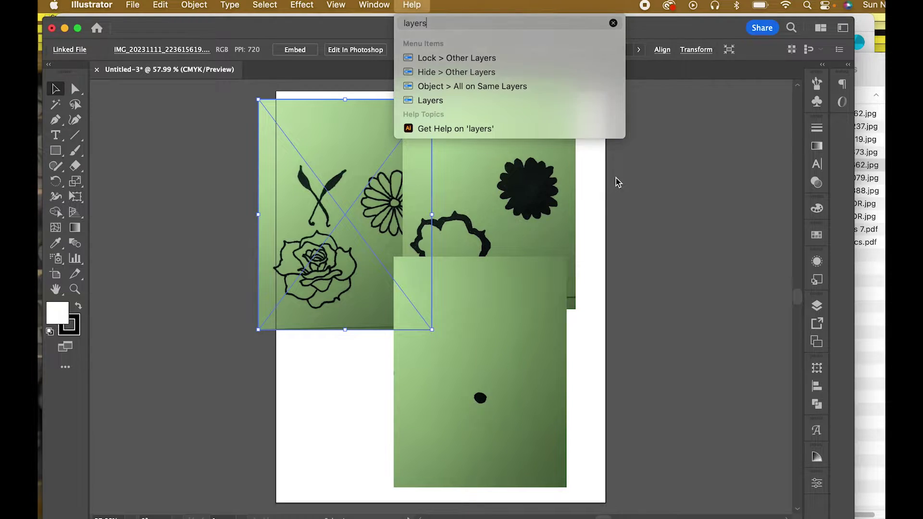
{"action": "left_click", "coordinate": [364, 6]}
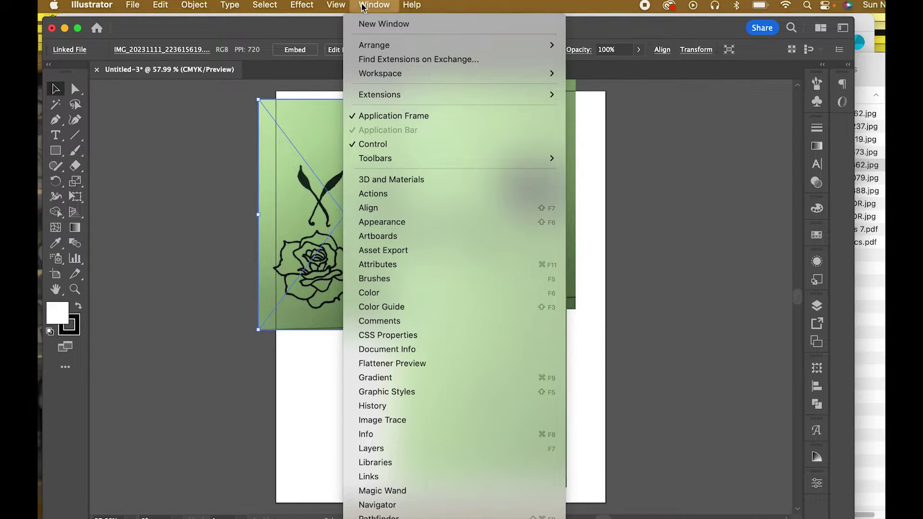
{"action": "mouse_move", "coordinate": [377, 75]}
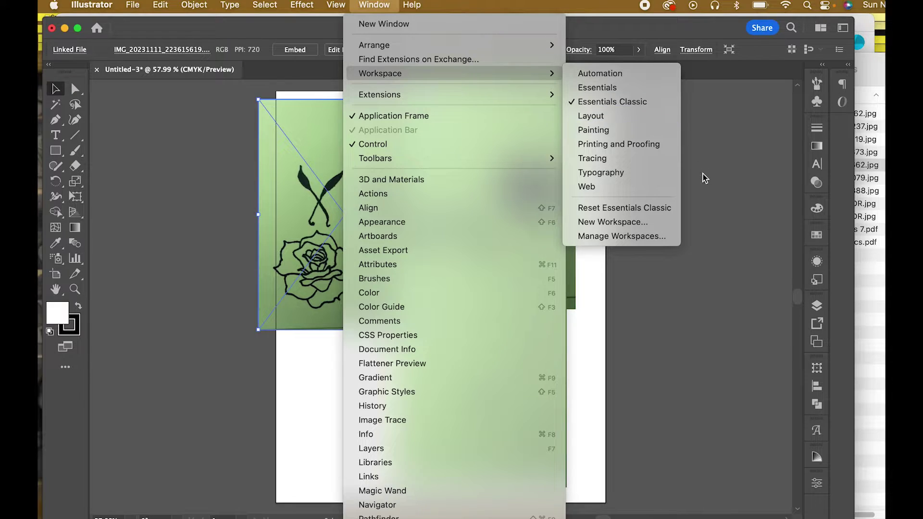
{"action": "left_click", "coordinate": [713, 200]}
Step: Add a new layer named "outlines" above Layer 1 and move the selected line-drawing photo onto it
{"action": "left_click", "coordinate": [817, 305]}
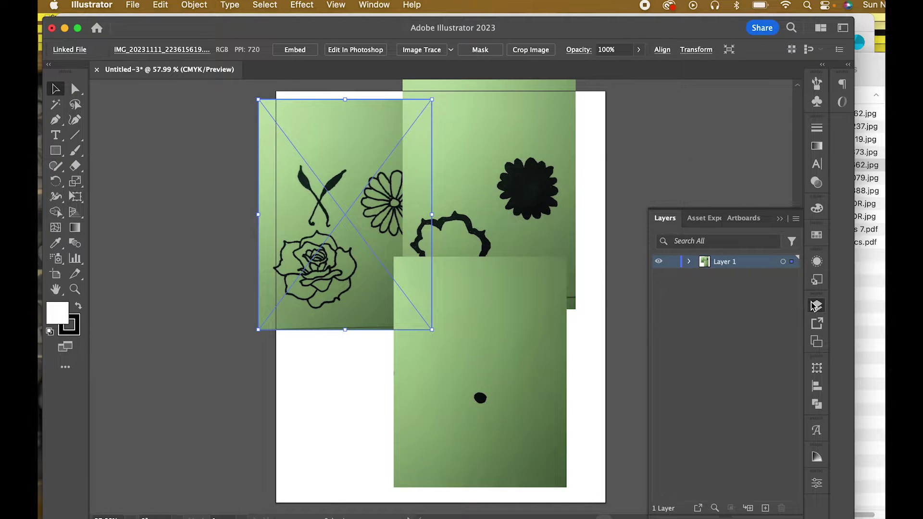
{"action": "left_click", "coordinate": [766, 508]}
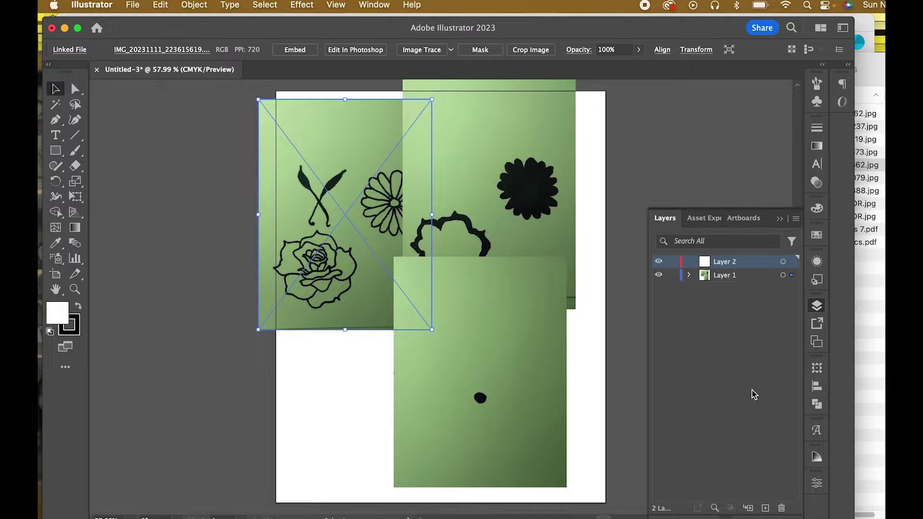
{"action": "double_click", "coordinate": [724, 261]}
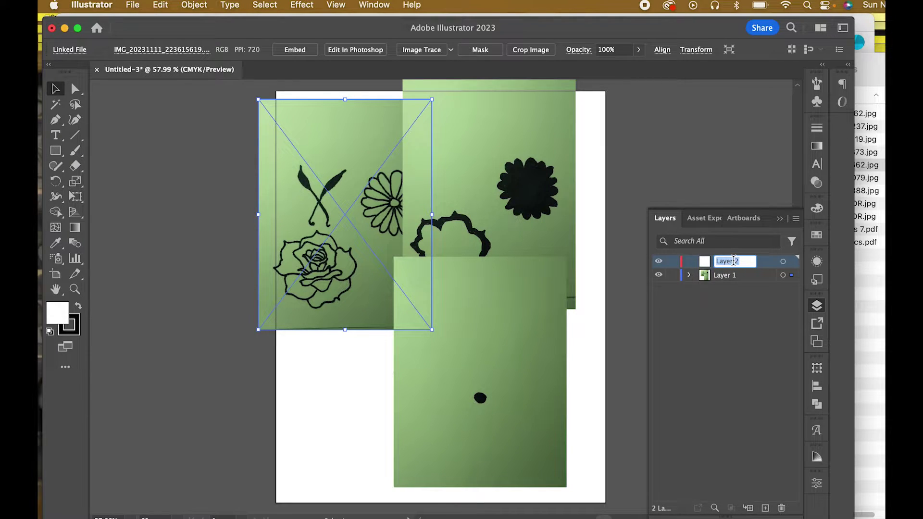
{"action": "type", "text": "outlines"}
{"action": "key", "text": "Return"}
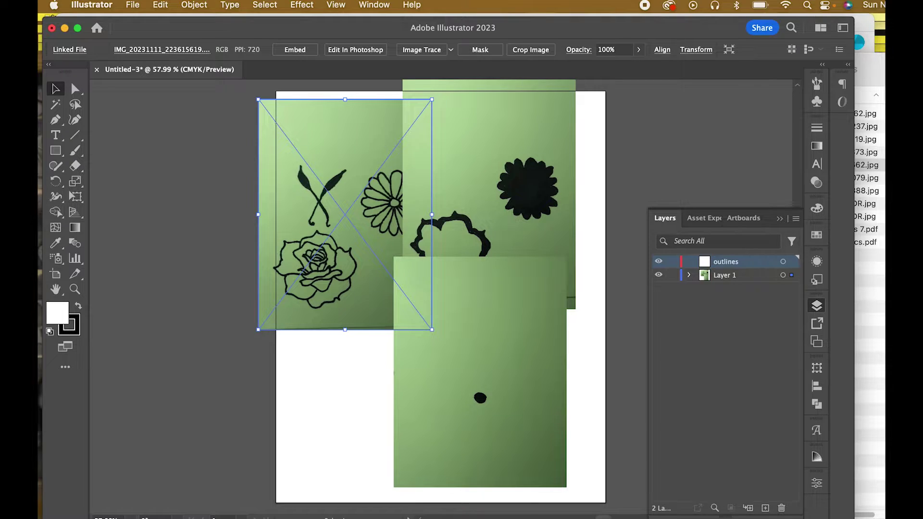
{"action": "left_click_drag", "start_coordinate": [792, 275], "coordinate": [792, 261]}
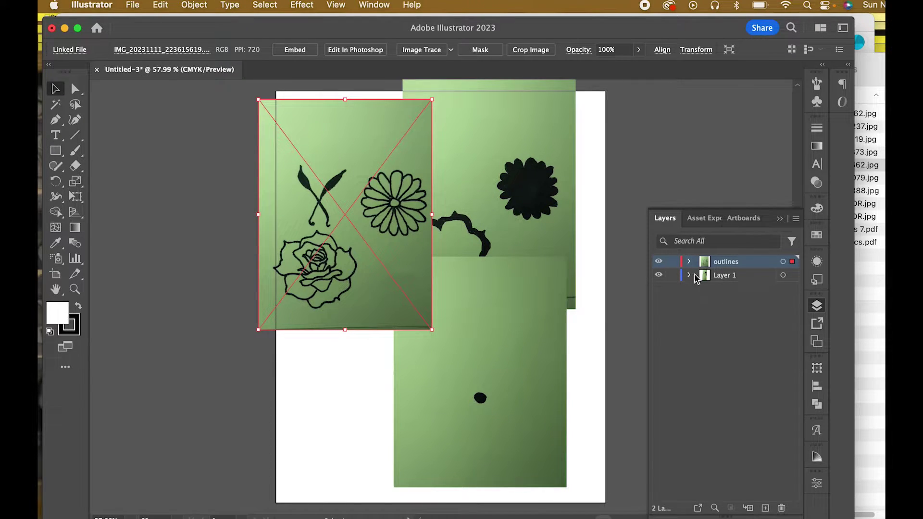
Step: Add another layer above Layer 1 and shift the filled-shapes photo so it sits edge to edge with the line-drawing photo
{"action": "left_click", "coordinate": [624, 229]}
{"action": "left_click", "coordinate": [505, 207]}
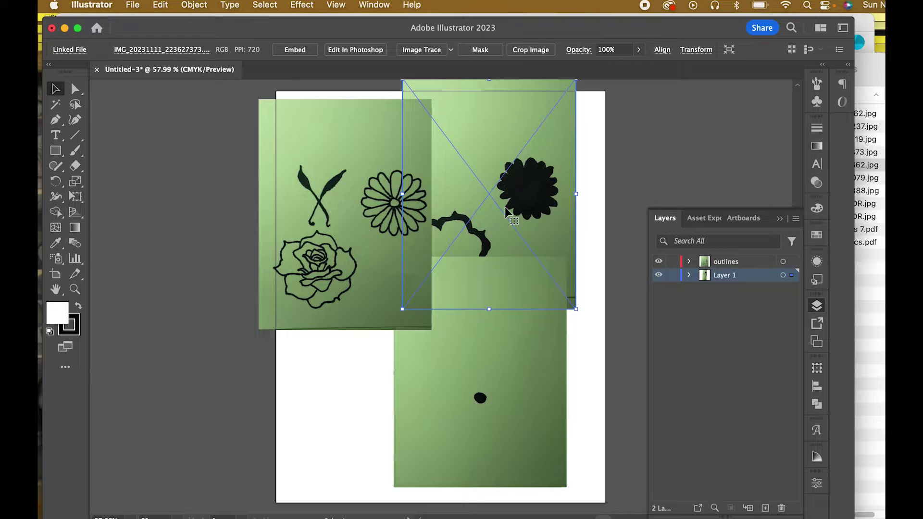
{"action": "left_click", "coordinate": [765, 508]}
{"action": "left_click", "coordinate": [519, 183]}
{"action": "left_click_drag", "start_coordinate": [543, 188], "coordinate": [571, 178]}
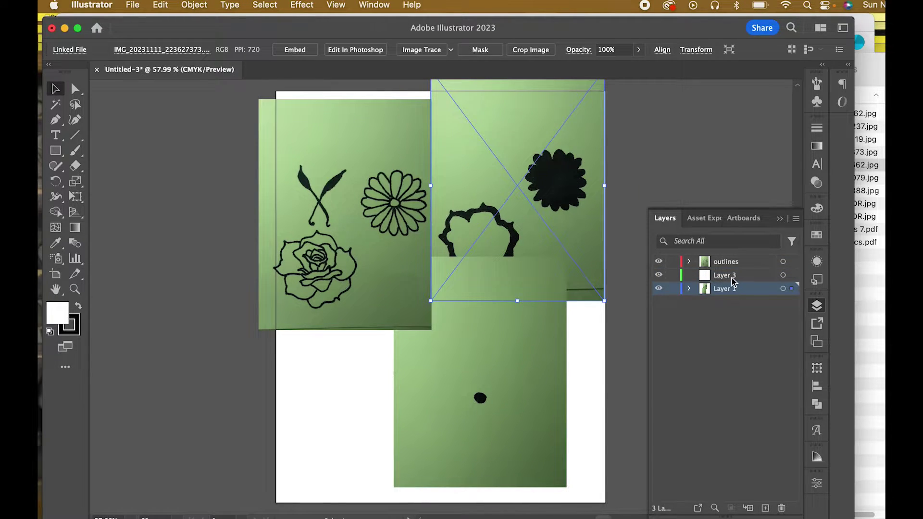
Step: Rename the new empty layer as "fill" and move the filled-shapes photo onto it
{"action": "left_click", "coordinate": [733, 282]}
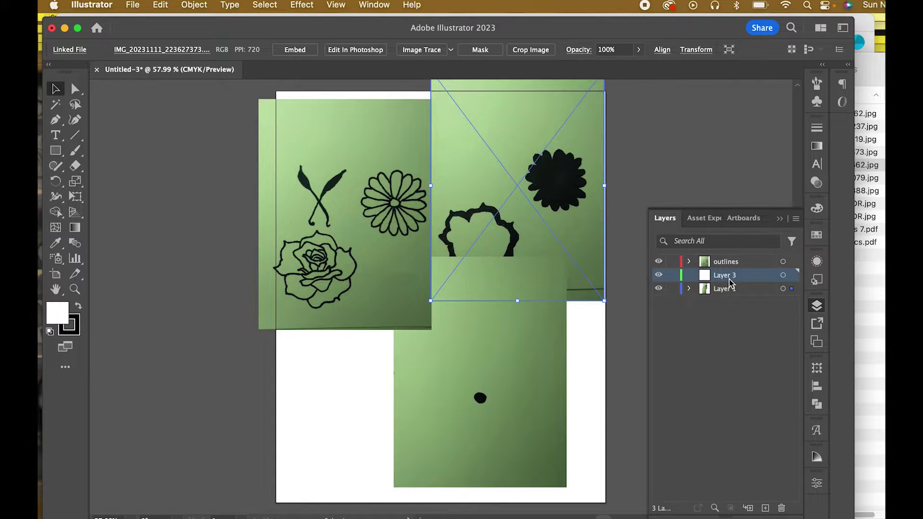
{"action": "double_click", "coordinate": [730, 281]}
{"action": "type", "text": "fill"}
{"action": "key", "text": "Return"}
{"action": "left_click_drag", "start_coordinate": [791, 290], "coordinate": [792, 282]}
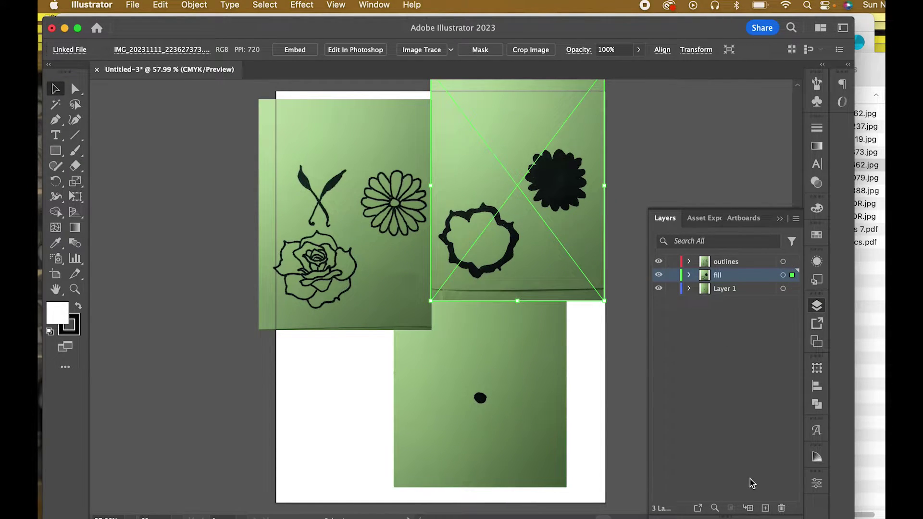
Step: Rename Layer 1, which holds the flower-centre photo, as "fill2" and clear the selection
{"action": "left_click", "coordinate": [728, 294]}
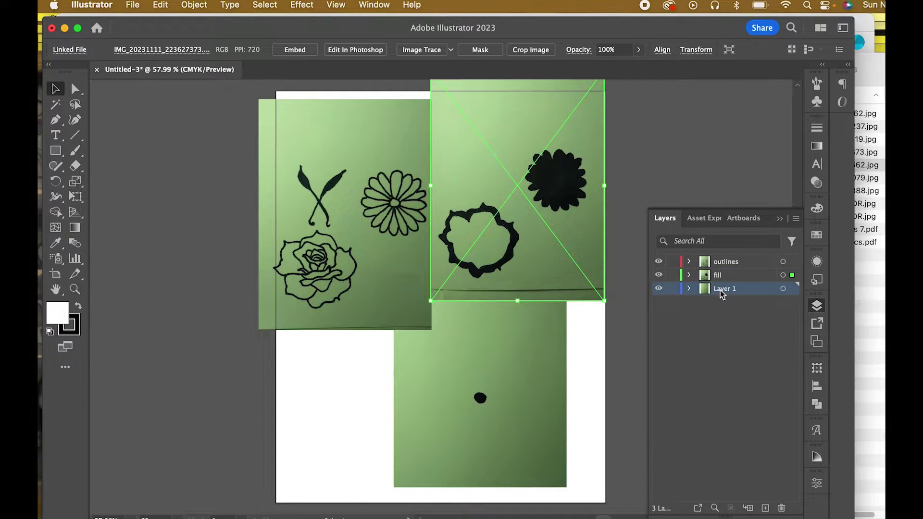
{"action": "left_click", "coordinate": [439, 358]}
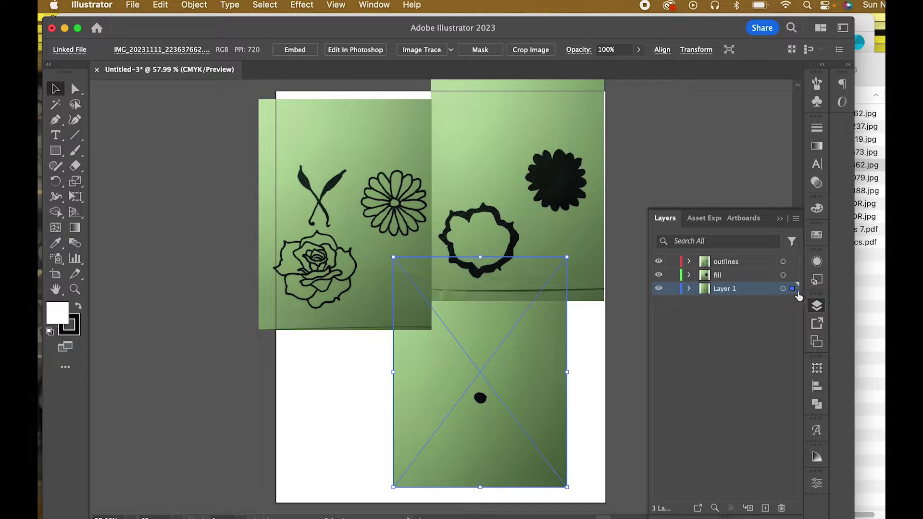
{"action": "double_click", "coordinate": [726, 289]}
{"action": "type", "text": "fill2"}
{"action": "left_click", "coordinate": [750, 378]}
{"action": "left_click", "coordinate": [585, 356]}
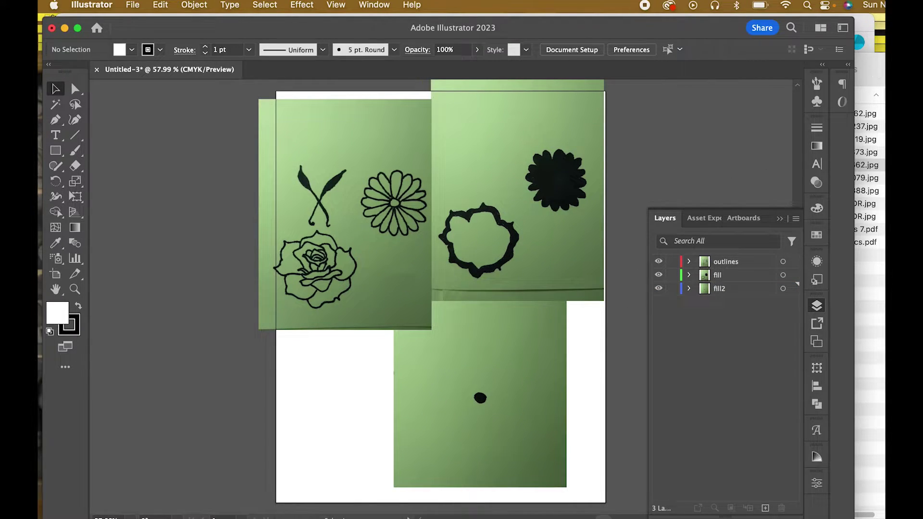
Step: Place the Project 3 pattern PDF on the artboard and put it on its own new layer beneath fill2
{"action": "left_click", "coordinate": [878, 76]}
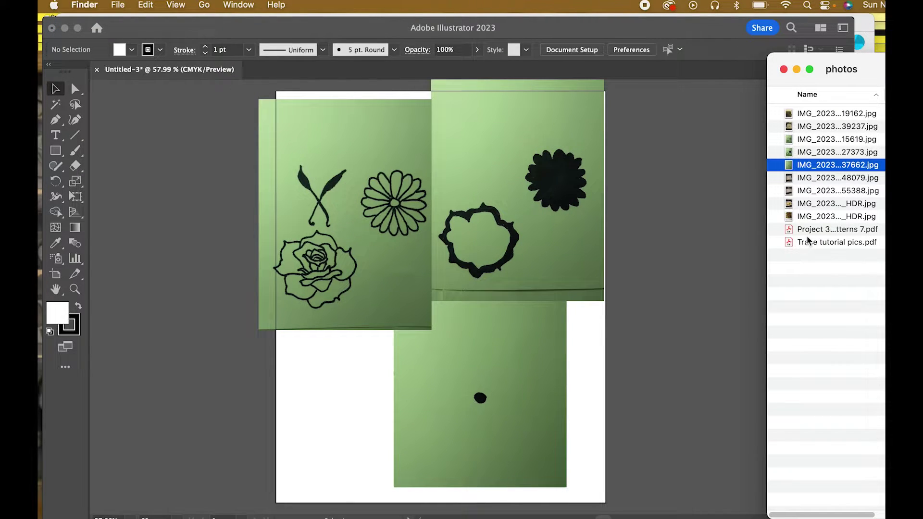
{"action": "left_click_drag", "start_coordinate": [798, 230], "coordinate": [534, 335]}
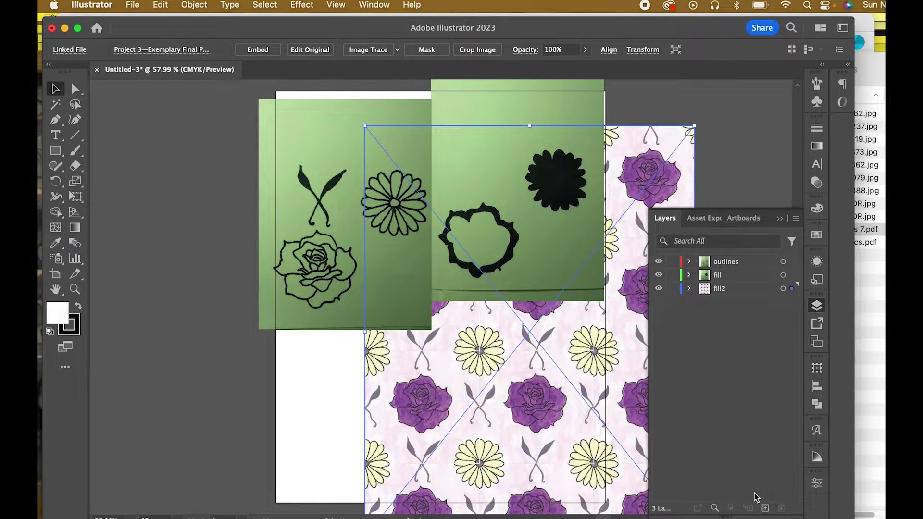
{"action": "left_click", "coordinate": [765, 508]}
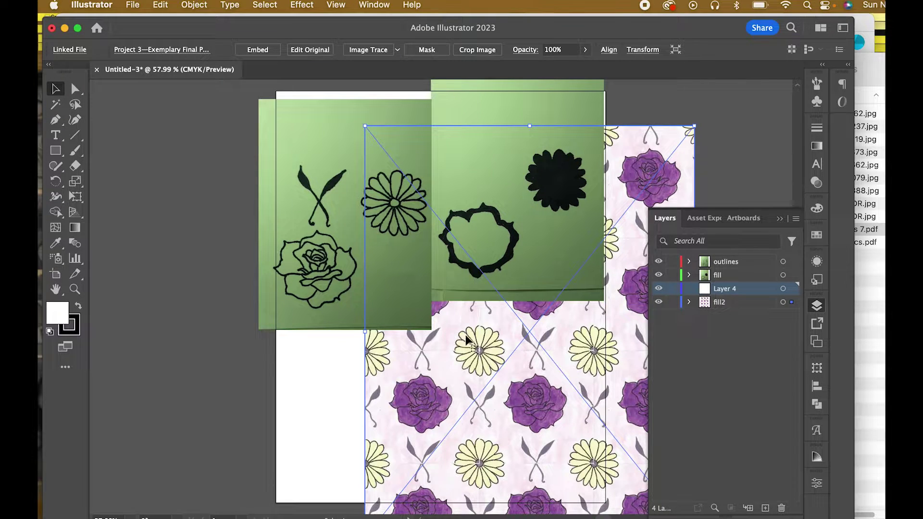
{"action": "left_click_drag", "start_coordinate": [792, 302], "coordinate": [791, 289]}
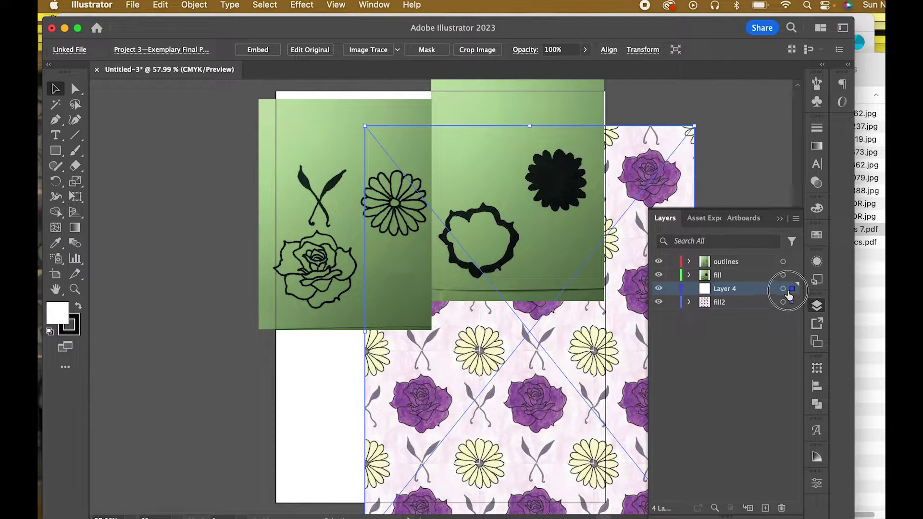
{"action": "left_click_drag", "start_coordinate": [721, 289], "coordinate": [724, 308]}
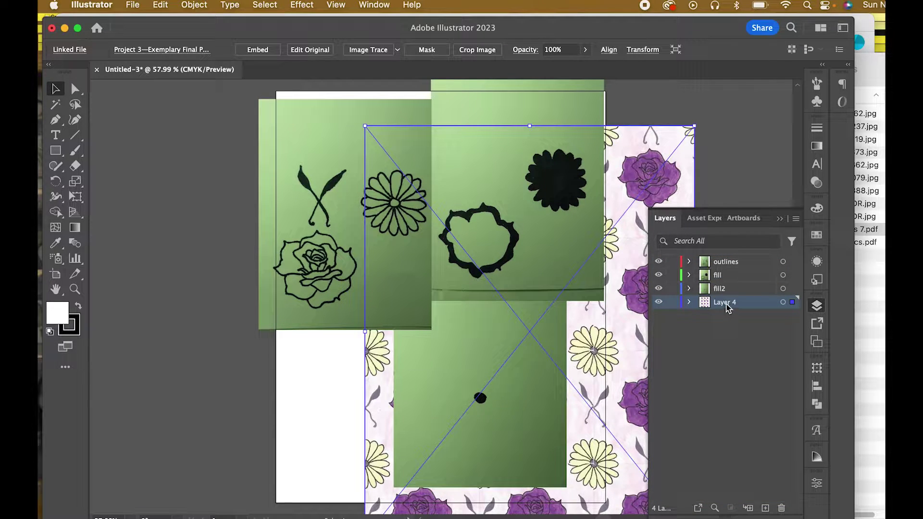
Step: Rename the pattern PDF's layer as "original art" and hide it
{"action": "double_click", "coordinate": [725, 303]}
{"action": "type", "text": "ori"}
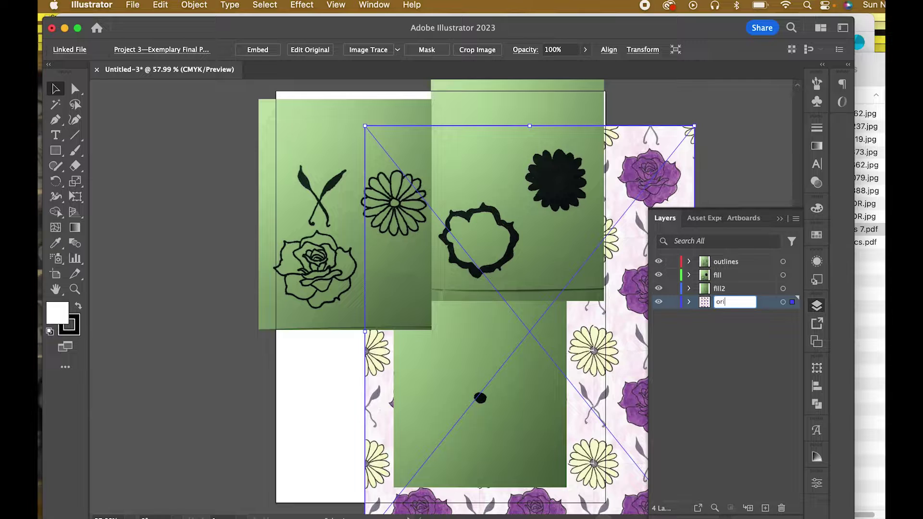
{"action": "type", "text": "ginal art"}
{"action": "key", "text": "Return"}
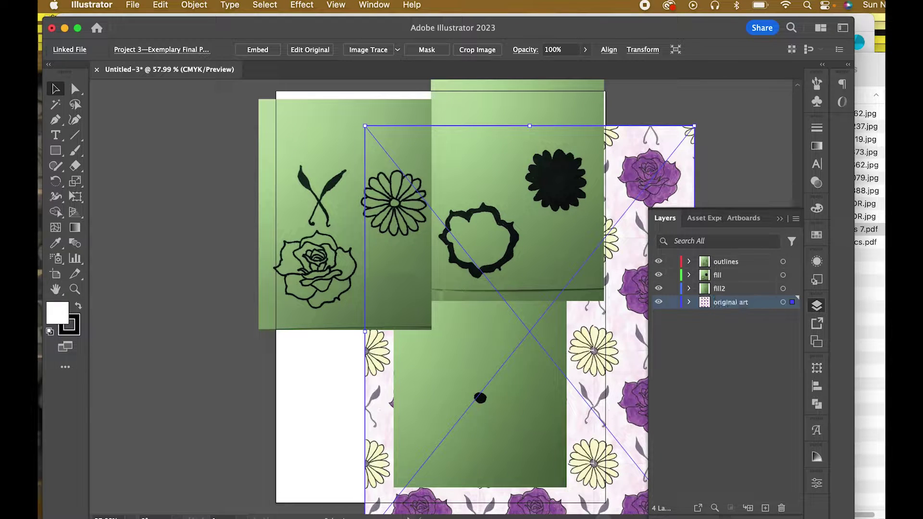
{"action": "left_click", "coordinate": [659, 302]}
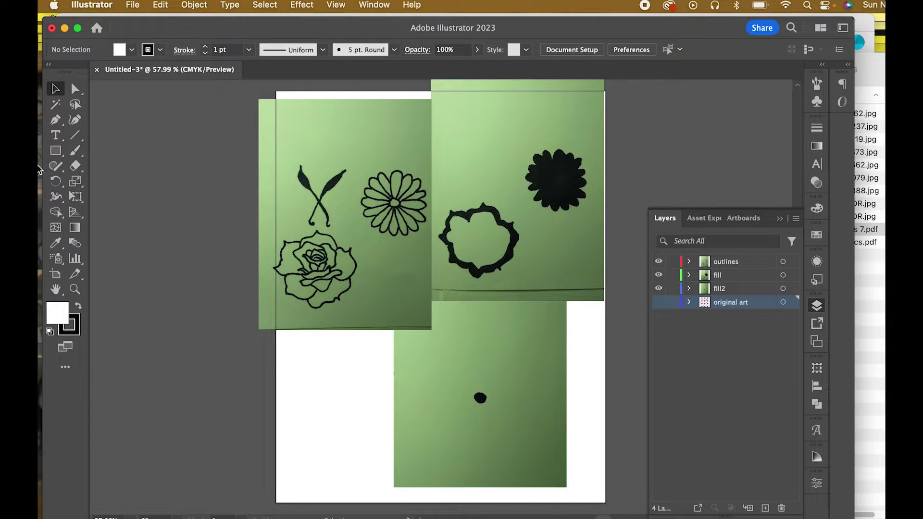
Step: Move the line-drawing photo fully onto the artboard and preview a Black and White Image Trace of it
{"action": "left_click", "coordinate": [75, 289]}
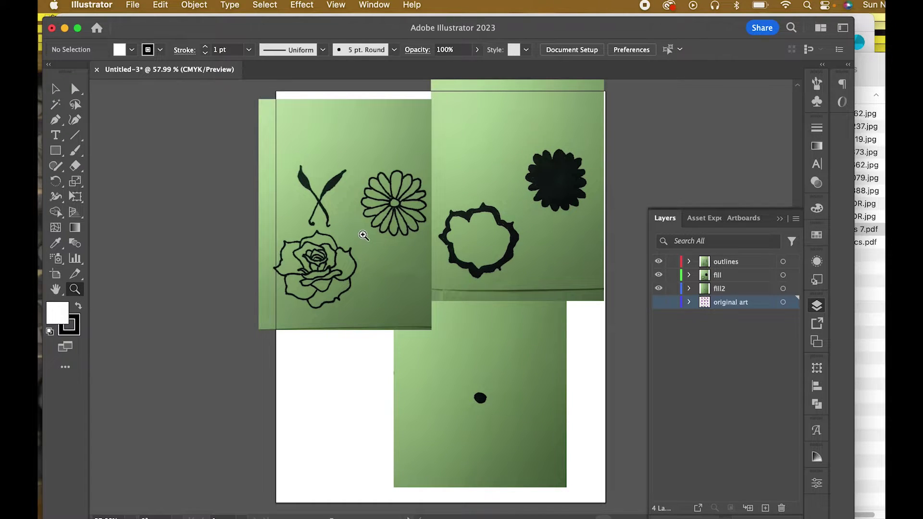
{"action": "left_click_drag", "start_coordinate": [370, 235], "coordinate": [406, 266]}
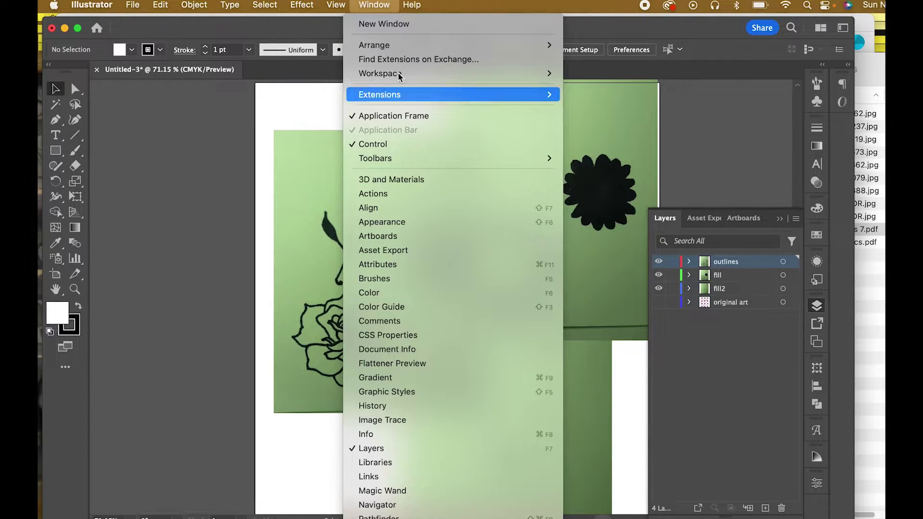
{"action": "left_click", "coordinate": [398, 420]}
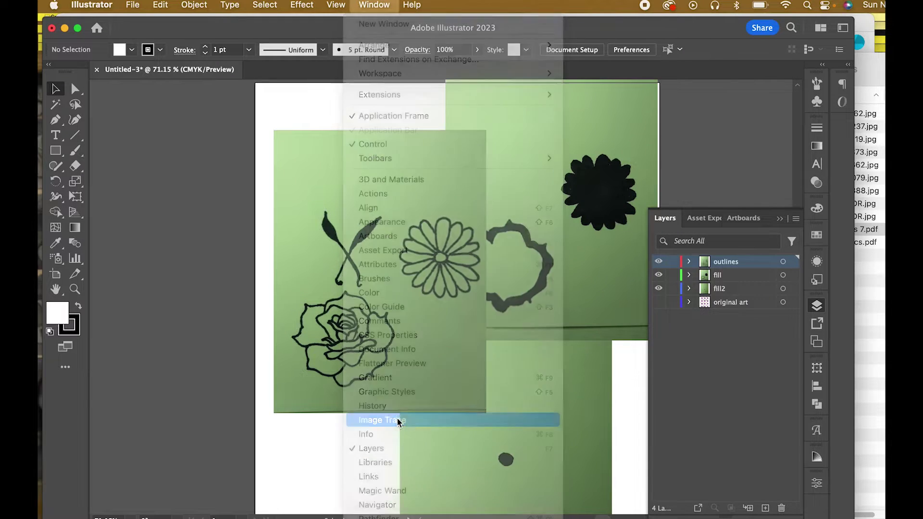
{"action": "left_click", "coordinate": [330, 153]}
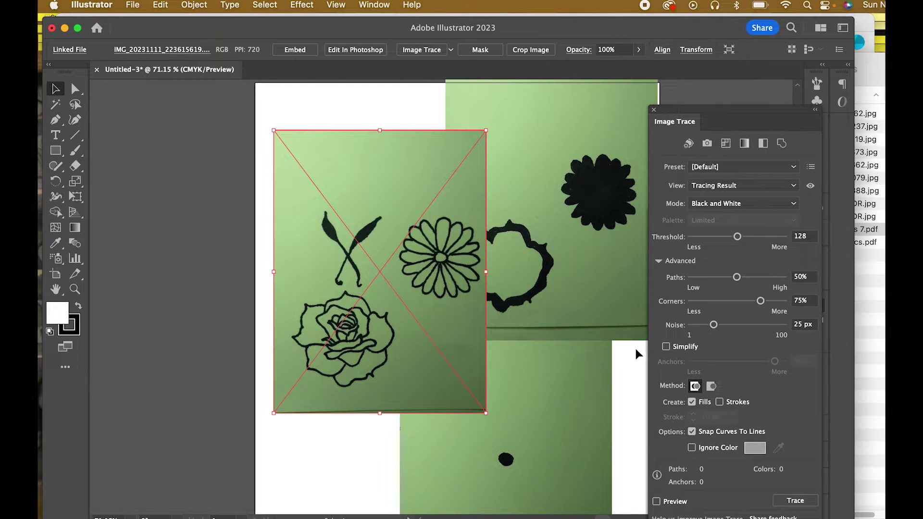
{"action": "left_click", "coordinate": [657, 501]}
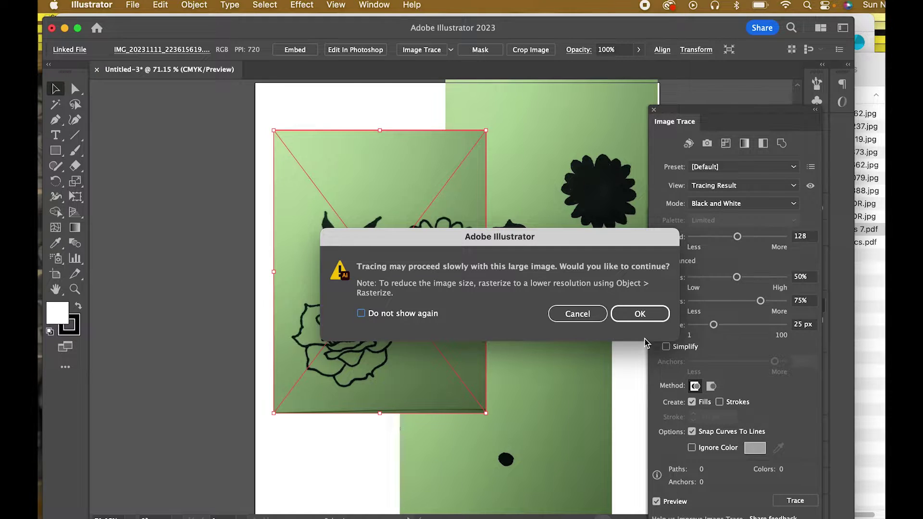
{"action": "left_click", "coordinate": [643, 319]}
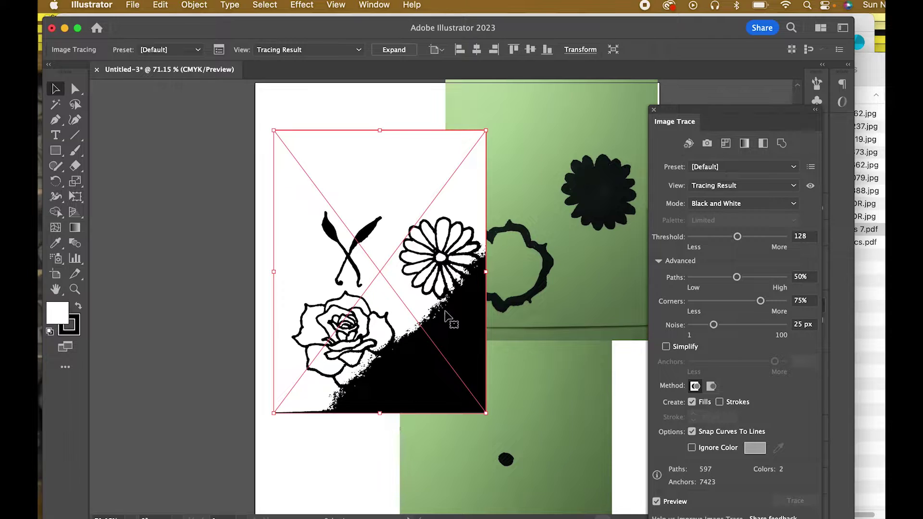
Step: Make the black-and-white trace ignore white and lower its threshold to 32
{"action": "left_click", "coordinate": [725, 209]}
{"action": "left_click", "coordinate": [725, 208]}
{"action": "left_click", "coordinate": [692, 448]}
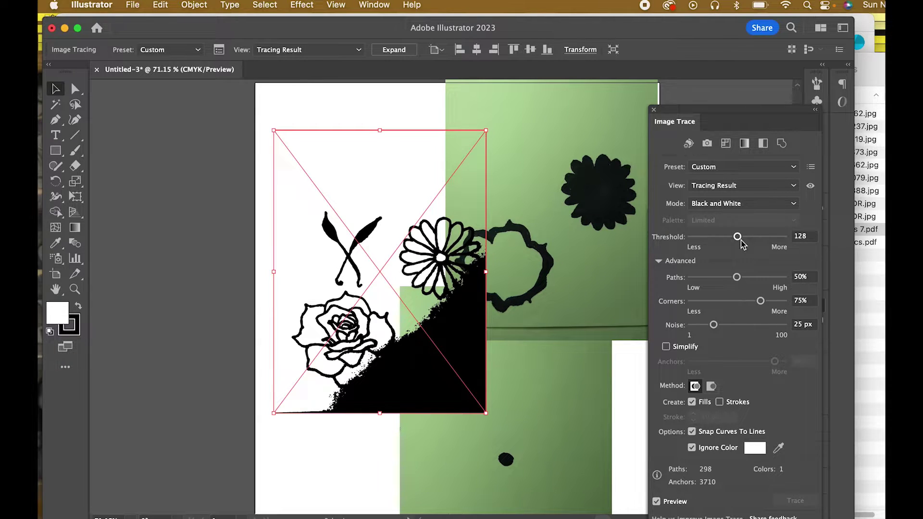
{"action": "left_click_drag", "start_coordinate": [741, 238], "coordinate": [721, 240]}
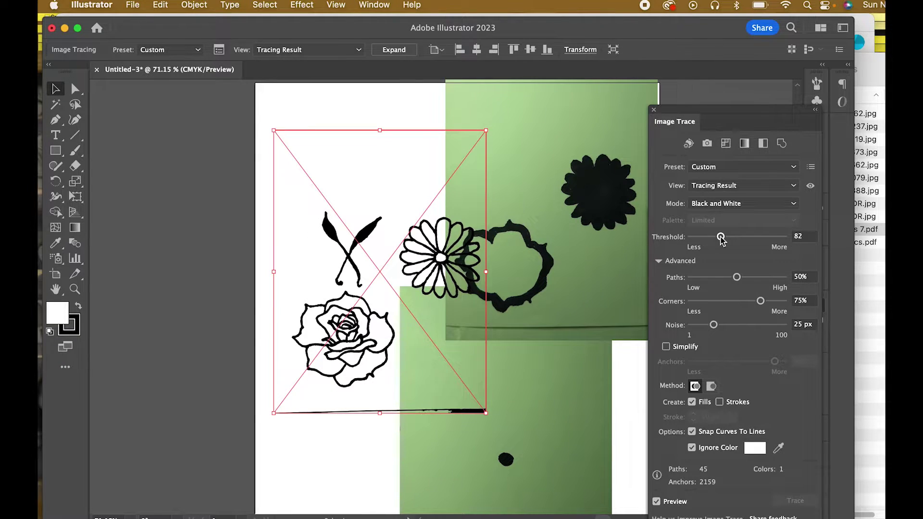
{"action": "left_click_drag", "start_coordinate": [722, 241], "coordinate": [704, 242]}
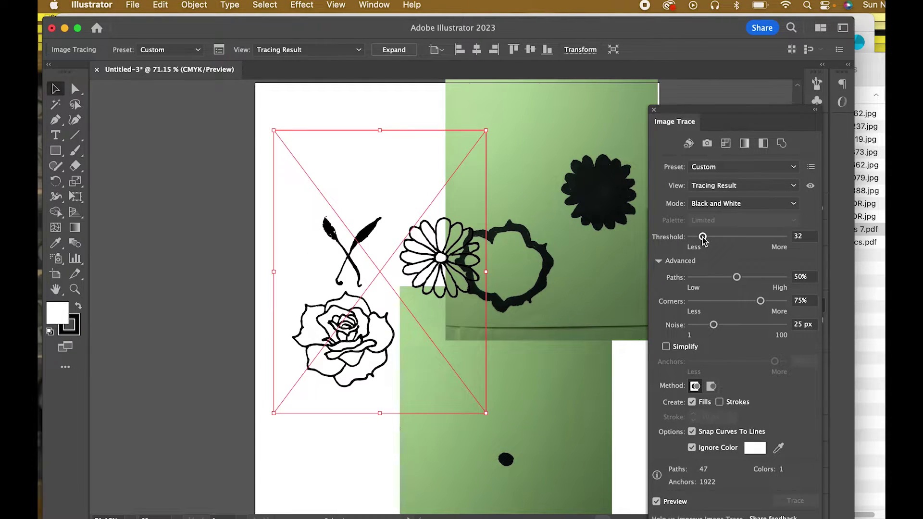
Step: Inspect the traced leaves and rose up close and raise the trace threshold to 51
{"action": "left_click", "coordinate": [75, 289]}
{"action": "left_click_drag", "start_coordinate": [329, 231], "coordinate": [505, 341]}
{"action": "scroll", "coordinate": [505, 340], "scroll_direction": "down", "scroll_amount": 2}
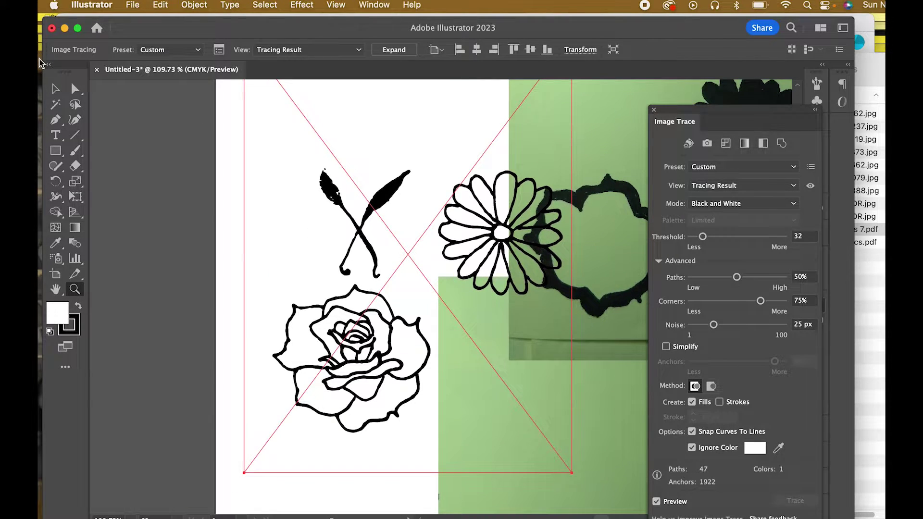
{"action": "key", "text": "v"}
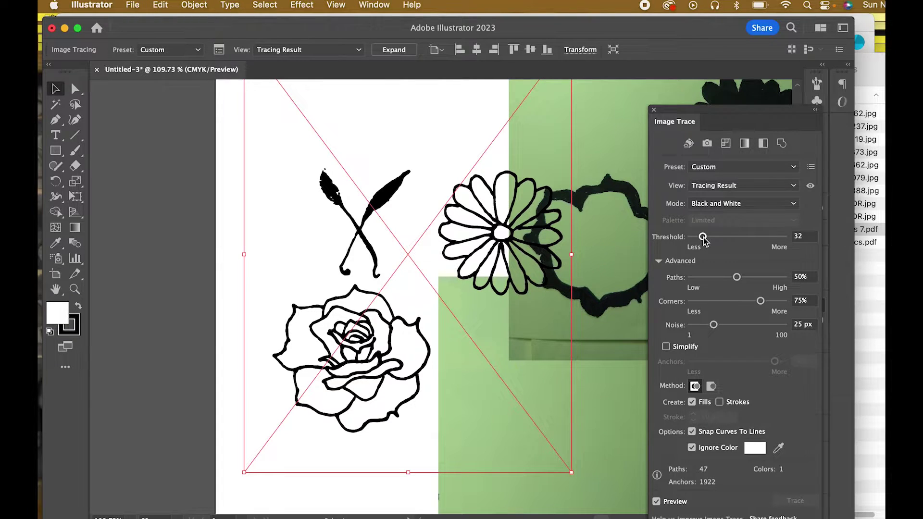
{"action": "left_click_drag", "start_coordinate": [703, 237], "coordinate": [708, 238]}
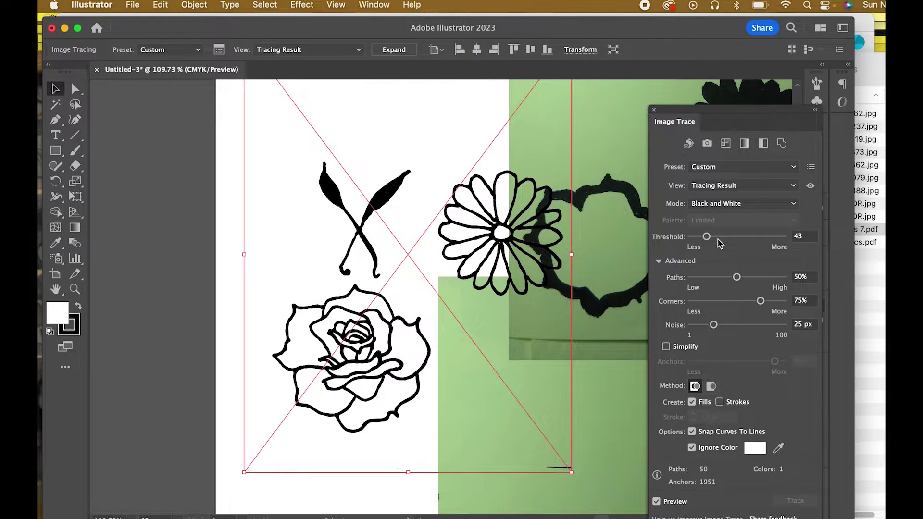
{"action": "left_click_drag", "start_coordinate": [710, 237], "coordinate": [713, 237]}
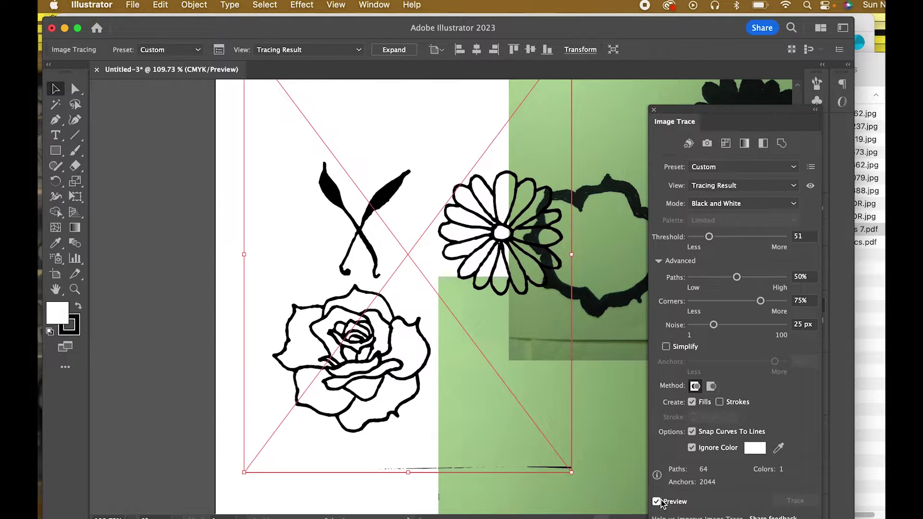
Step: Expand the traced line drawing into vector paths and shift it up and left on the artboard
{"action": "left_click", "coordinate": [397, 53]}
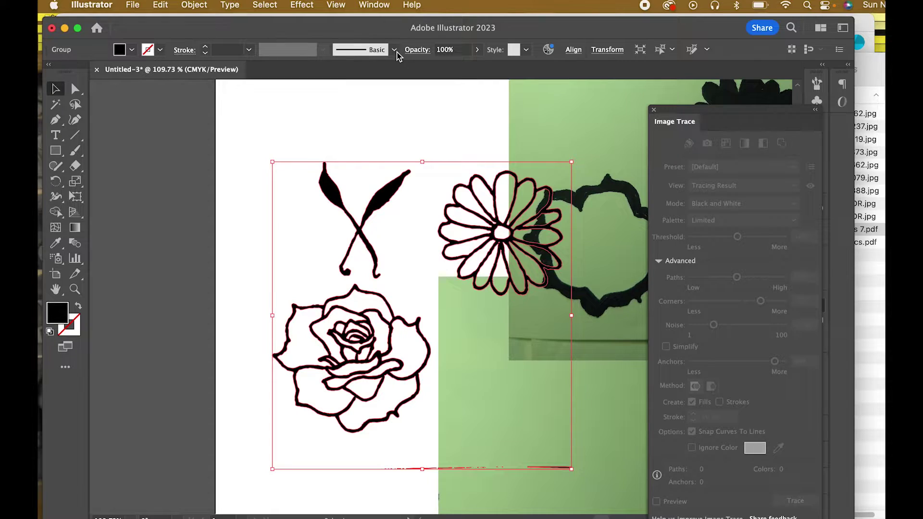
{"action": "mouse_move", "coordinate": [371, 296]}
{"action": "left_mouse_down"}
{"action": "mouse_move", "coordinate": [325, 238]}
{"action": "mouse_move", "coordinate": [329, 244]}
{"action": "left_mouse_up"}
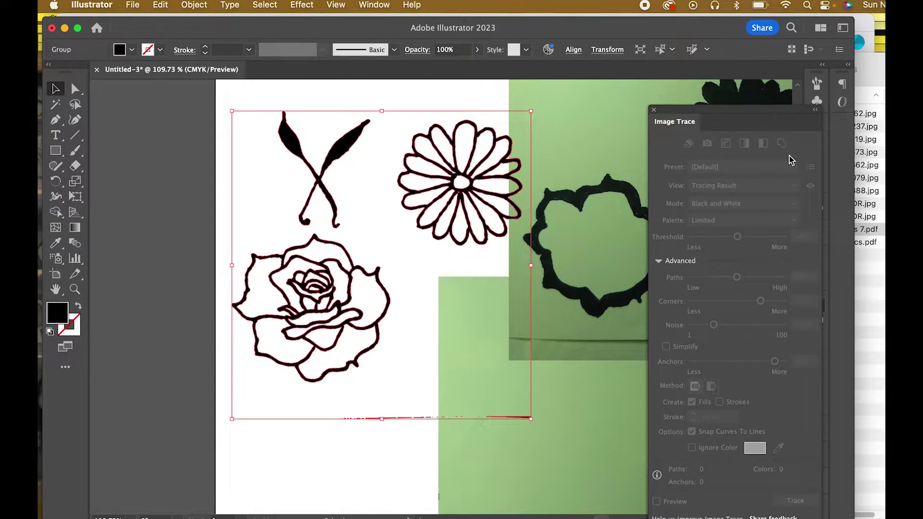
Step: Preview a Black and White Image Trace of the photo with the rose ring and solid flower, accepting the large image
{"action": "left_click", "coordinate": [595, 185]}
{"action": "scroll", "coordinate": [595, 186], "scroll_direction": "right", "scroll_amount": 5}
{"action": "scroll", "coordinate": [596, 185], "scroll_direction": "up", "scroll_amount": 2}
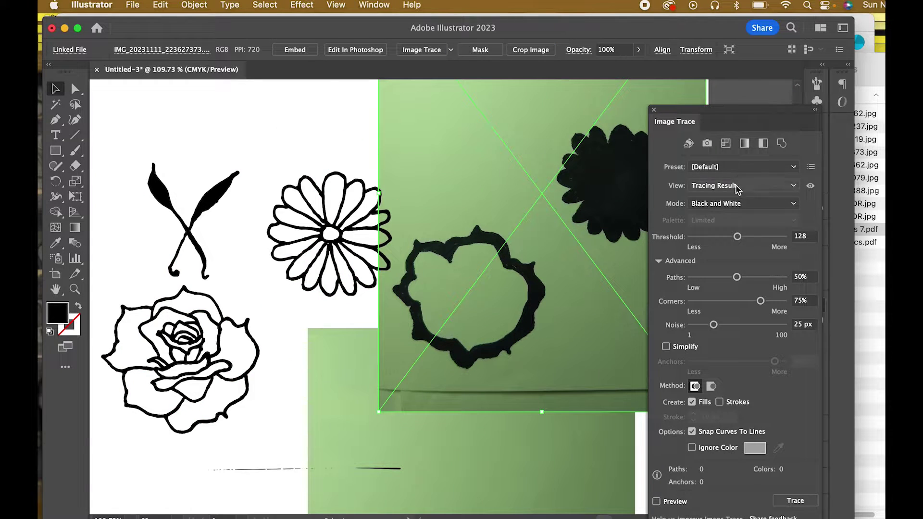
{"action": "left_click", "coordinate": [657, 501]}
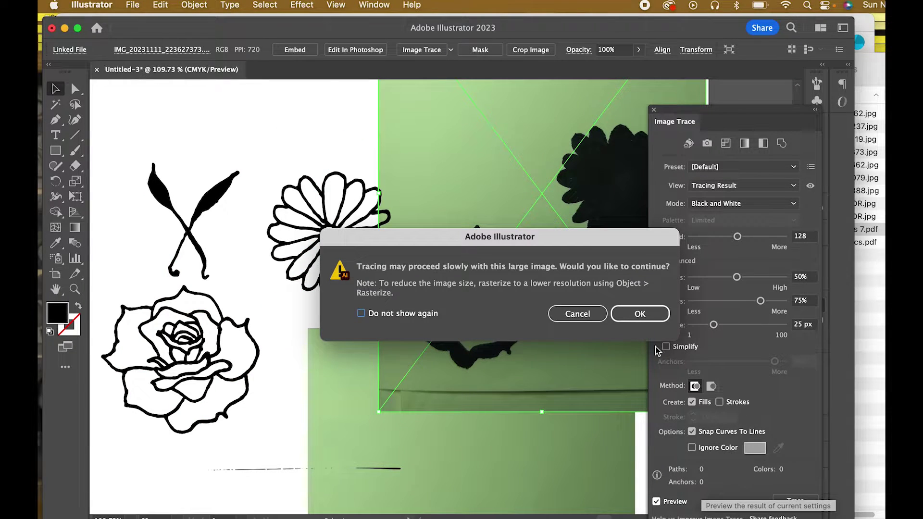
{"action": "left_click", "coordinate": [644, 318]}
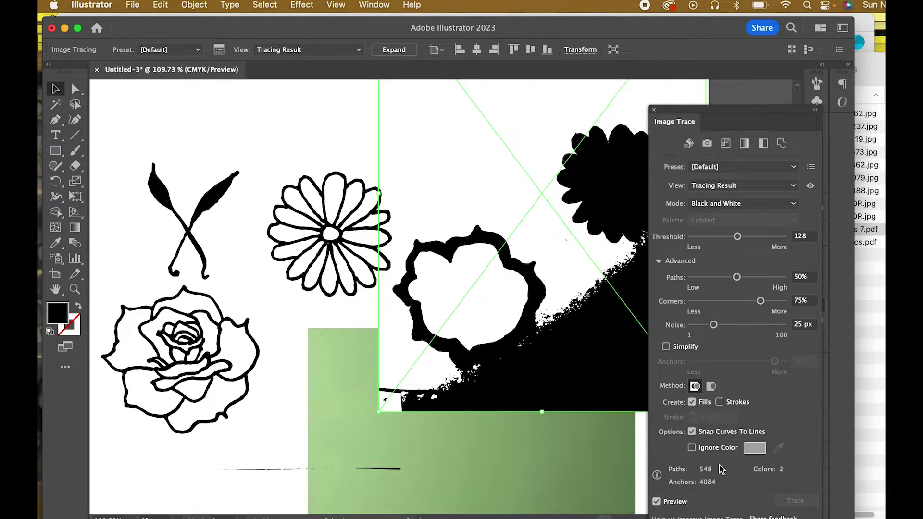
Step: Make the ring-and-flower trace ignore white, lower its threshold to 39 and expand it into vector paths
{"action": "left_click", "coordinate": [692, 448]}
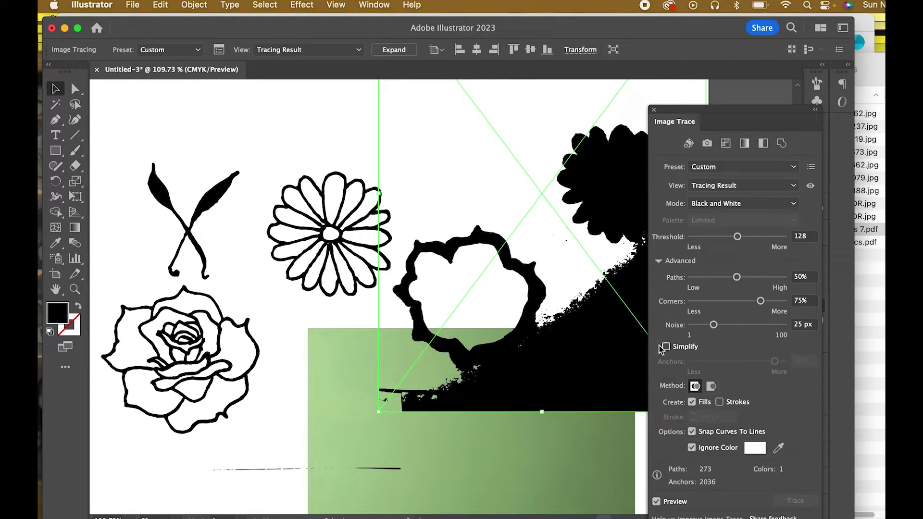
{"action": "left_click_drag", "start_coordinate": [736, 237], "coordinate": [703, 239]}
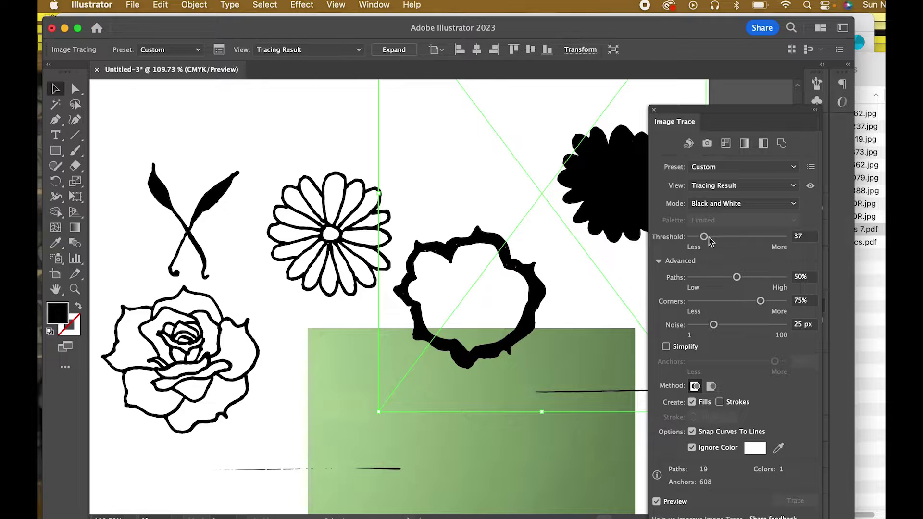
{"action": "left_click_drag", "start_coordinate": [706, 238], "coordinate": [705, 240]}
{"action": "left_click_drag", "start_coordinate": [703, 240], "coordinate": [705, 241]}
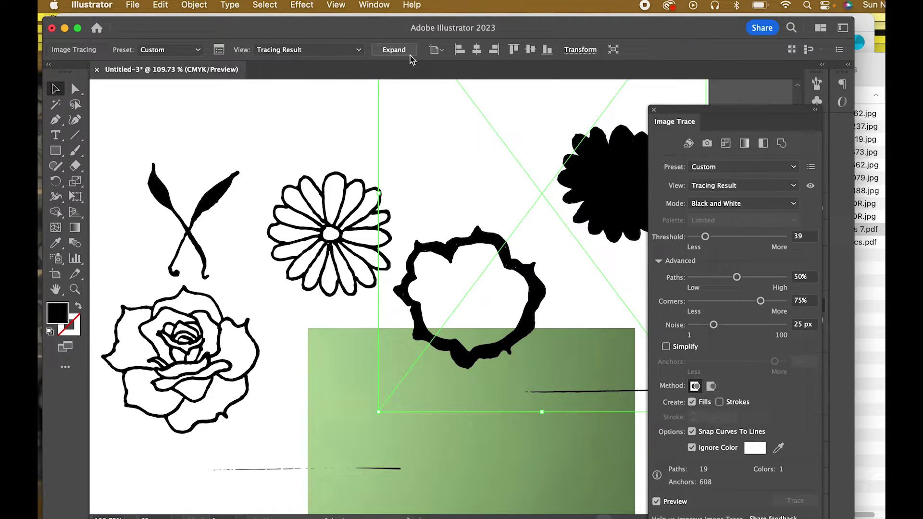
{"action": "left_click", "coordinate": [394, 51]}
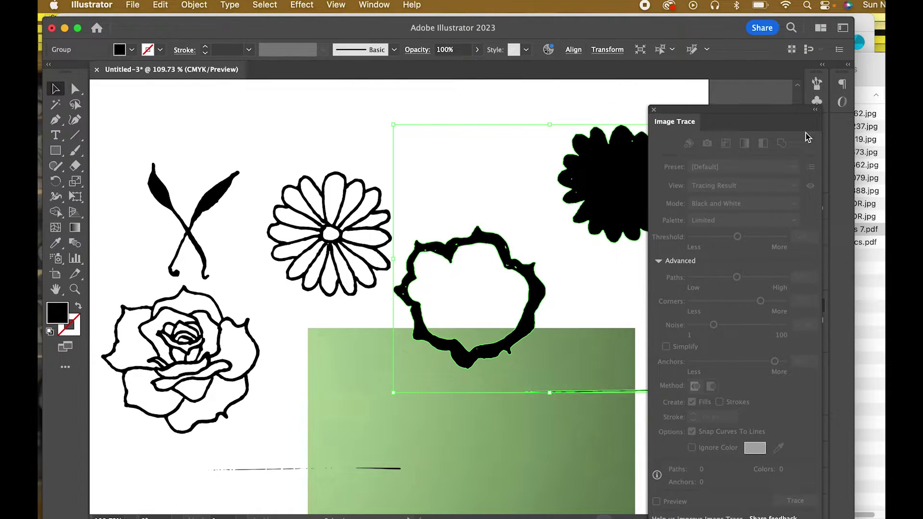
Step: Preview a Black and White Image Trace of the remaining green photo with the single black dot
{"action": "scroll", "coordinate": [443, 375], "scroll_direction": "down", "scroll_amount": 5}
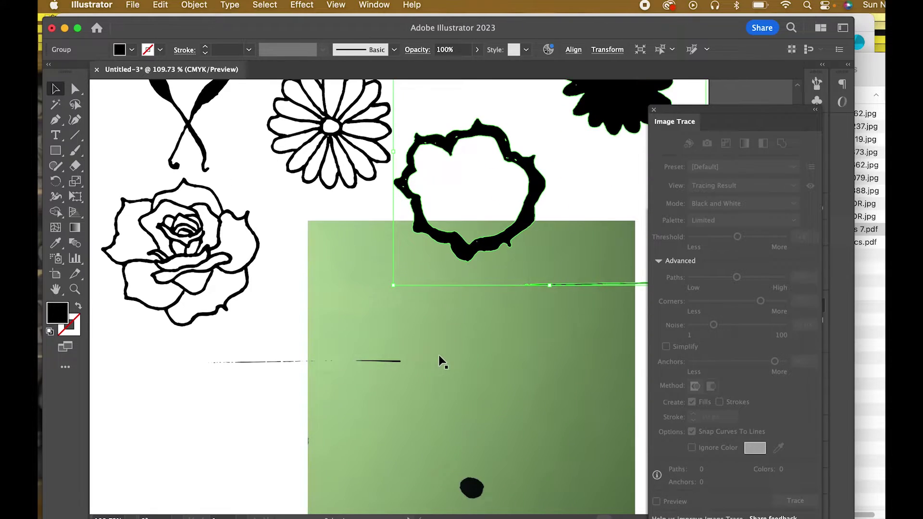
{"action": "left_click", "coordinate": [447, 364]}
{"action": "left_click", "coordinate": [657, 501]}
{"action": "left_click", "coordinate": [649, 315]}
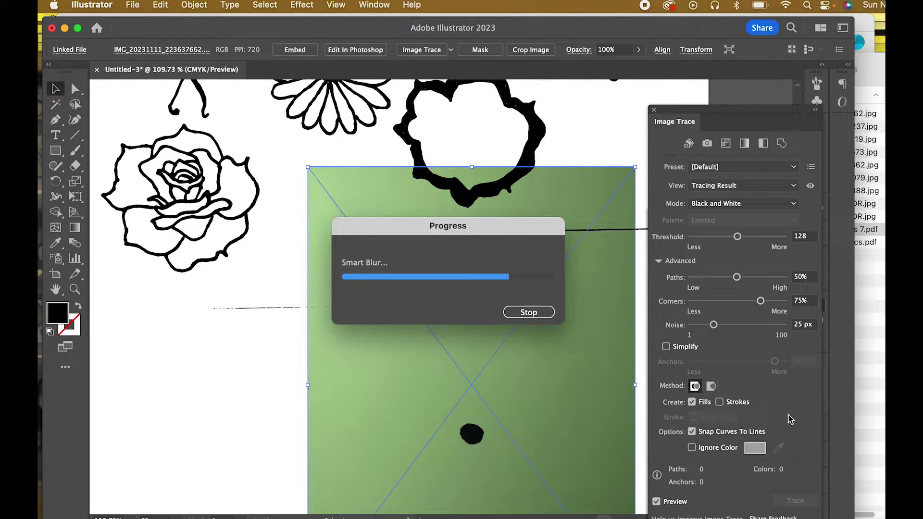
{"action": "scroll", "coordinate": [559, 411], "scroll_direction": "down", "scroll_amount": 4}
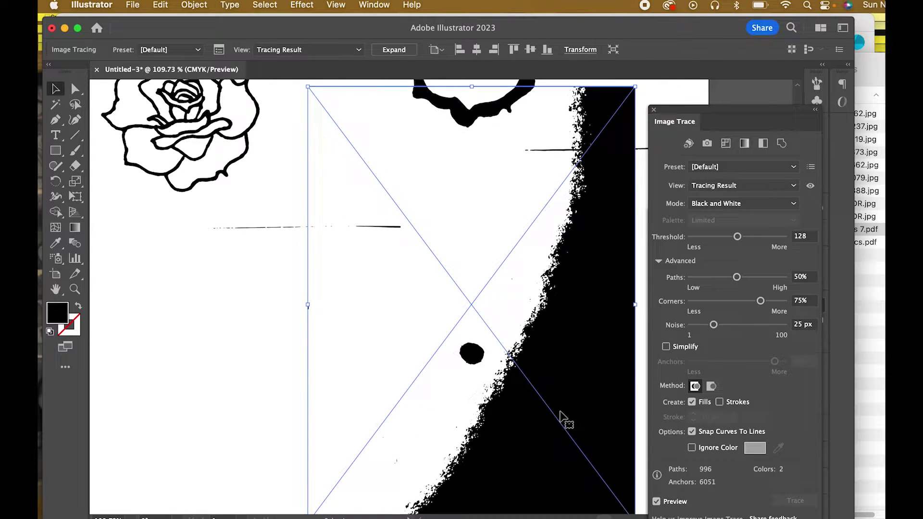
{"action": "scroll", "coordinate": [560, 412], "scroll_direction": "up", "scroll_amount": 1}
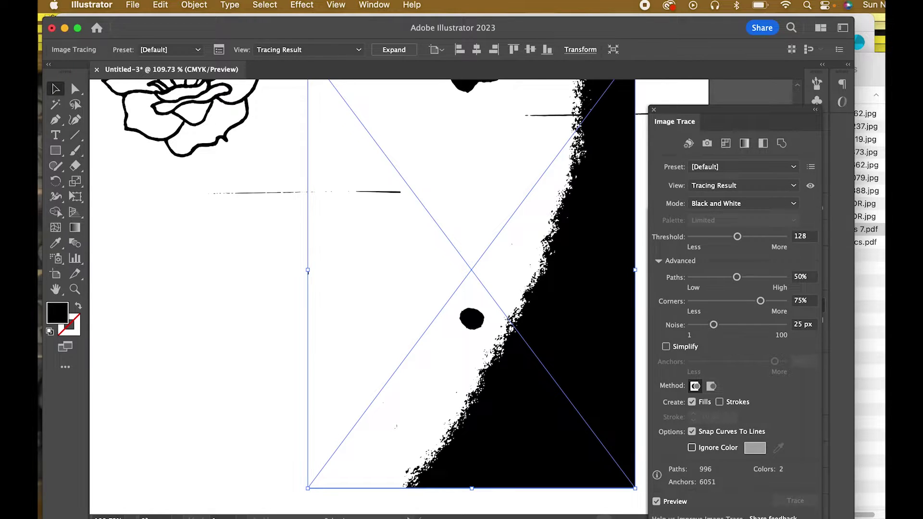
Step: Make the dot trace ignore white, set its threshold to 43, expand it into vector paths and close the trace settings
{"action": "left_click", "coordinate": [692, 447]}
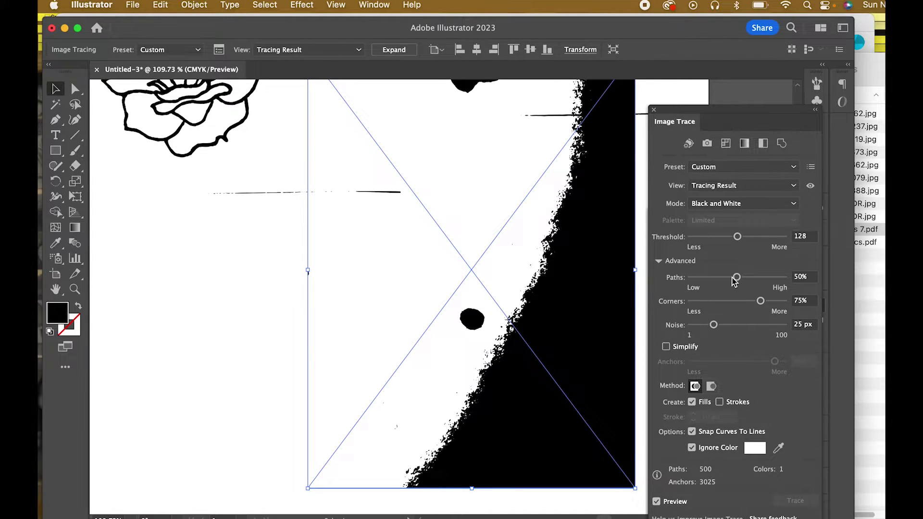
{"action": "left_click_drag", "start_coordinate": [737, 236], "coordinate": [712, 242]}
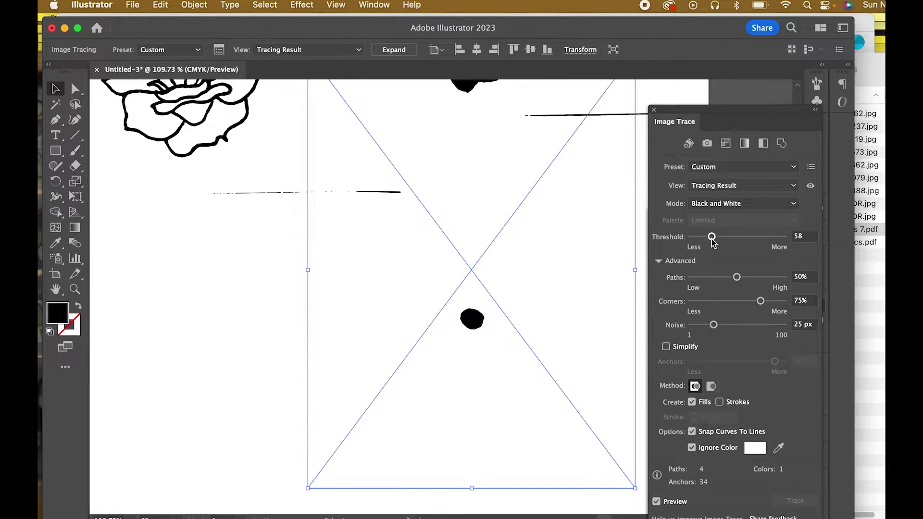
{"action": "left_click_drag", "start_coordinate": [712, 242], "coordinate": [707, 242]}
{"action": "scroll", "coordinate": [553, 331], "scroll_direction": "up", "scroll_amount": 2}
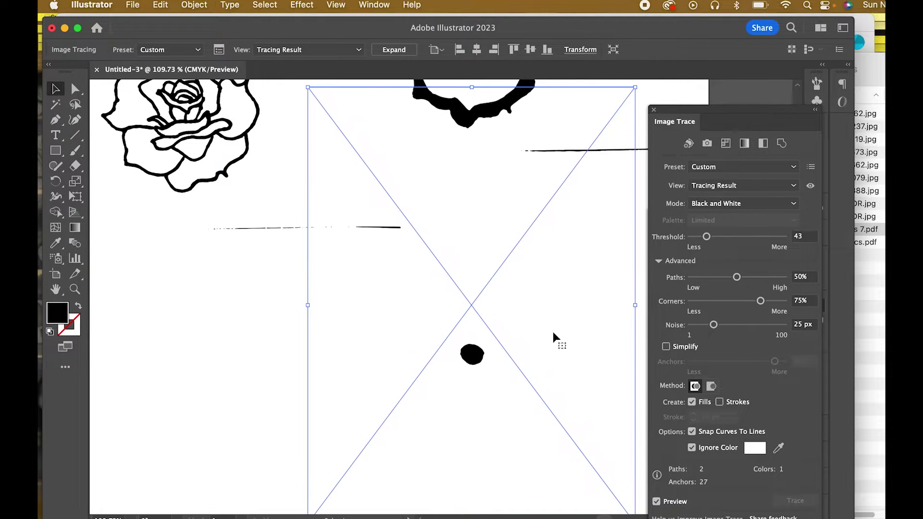
{"action": "left_click", "coordinate": [392, 50]}
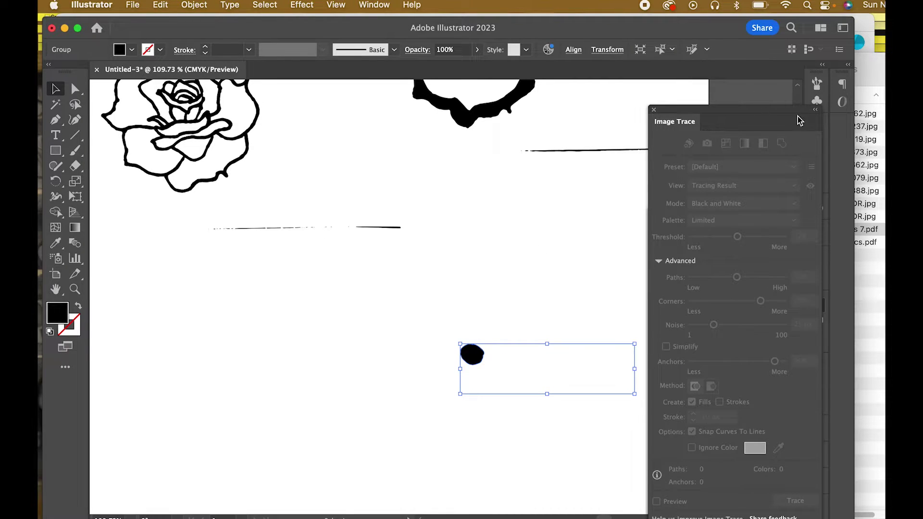
{"action": "left_click", "coordinate": [654, 111]}
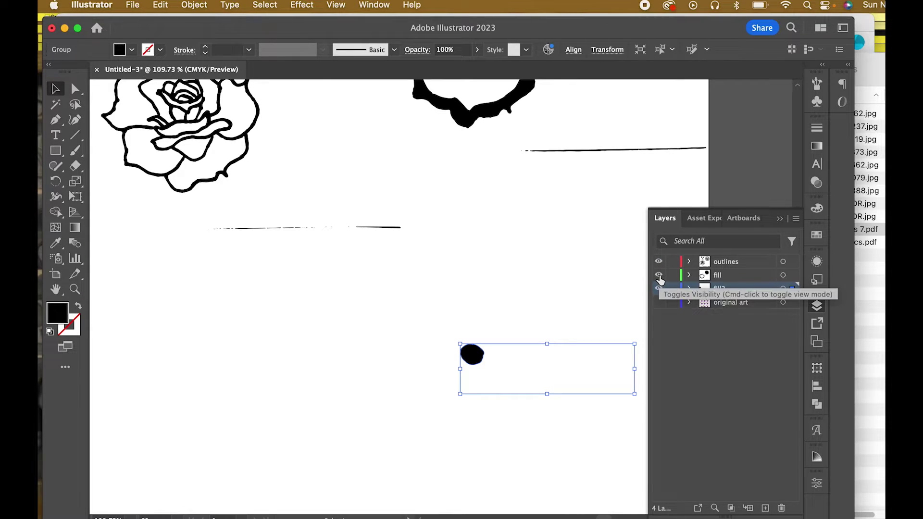
Step: Hide the fill and fill2 layers and enlarge the view of the remaining outline artwork
{"action": "left_click", "coordinate": [659, 275]}
{"action": "left_click", "coordinate": [658, 288]}
{"action": "scroll", "coordinate": [382, 229], "scroll_direction": "up", "scroll_amount": 5}
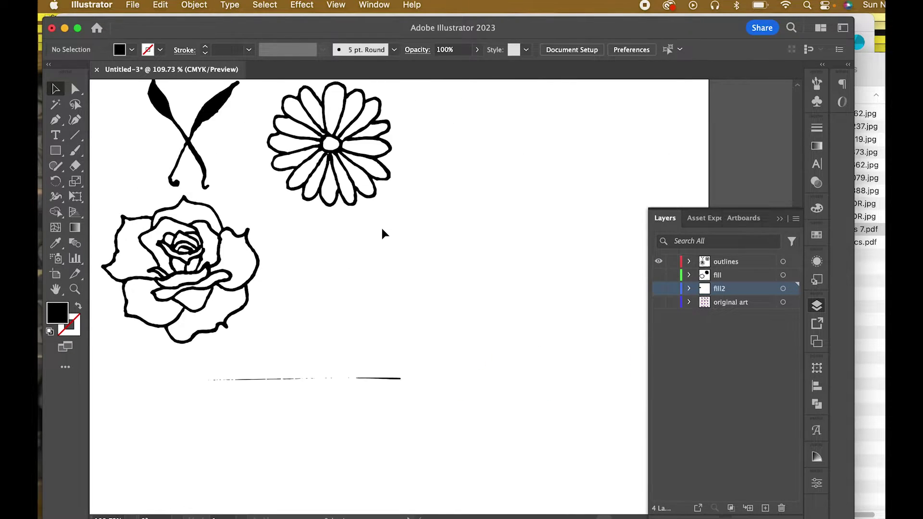
{"action": "key", "text": "super+0"}
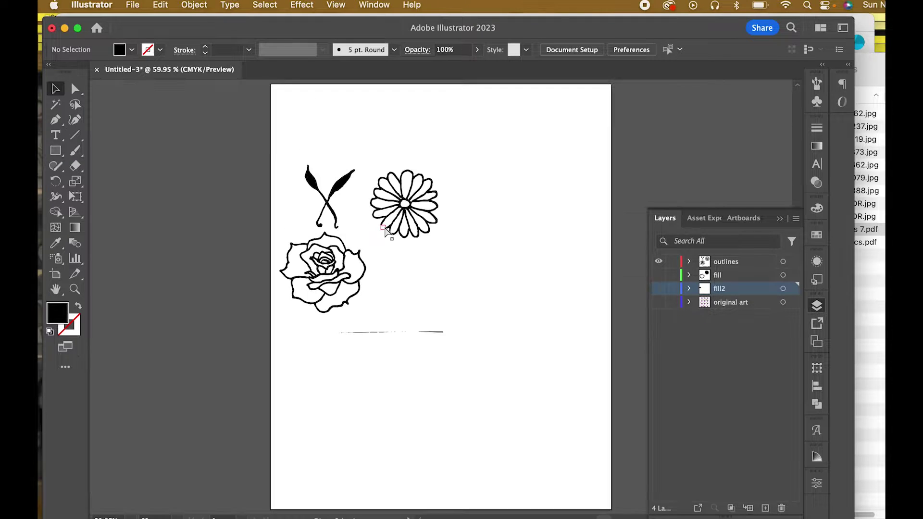
{"action": "left_click", "coordinate": [76, 289]}
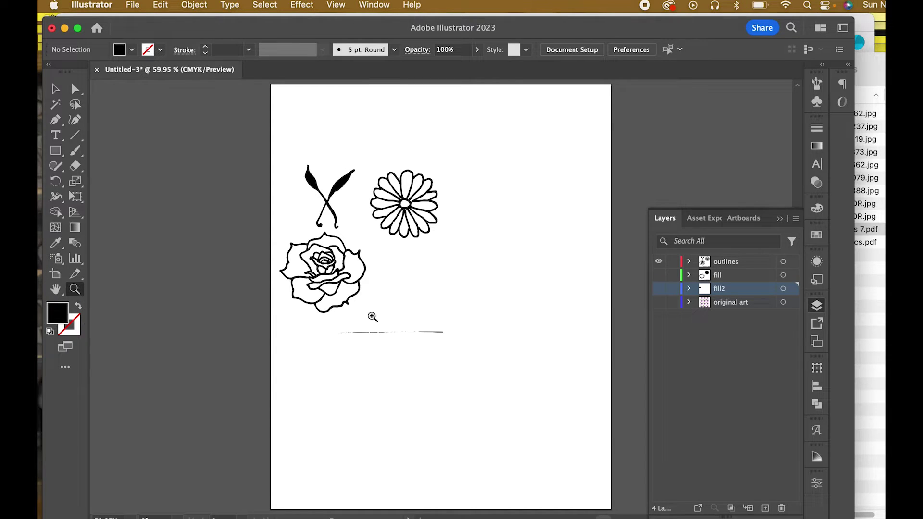
{"action": "left_click_drag", "start_coordinate": [387, 317], "coordinate": [420, 313]}
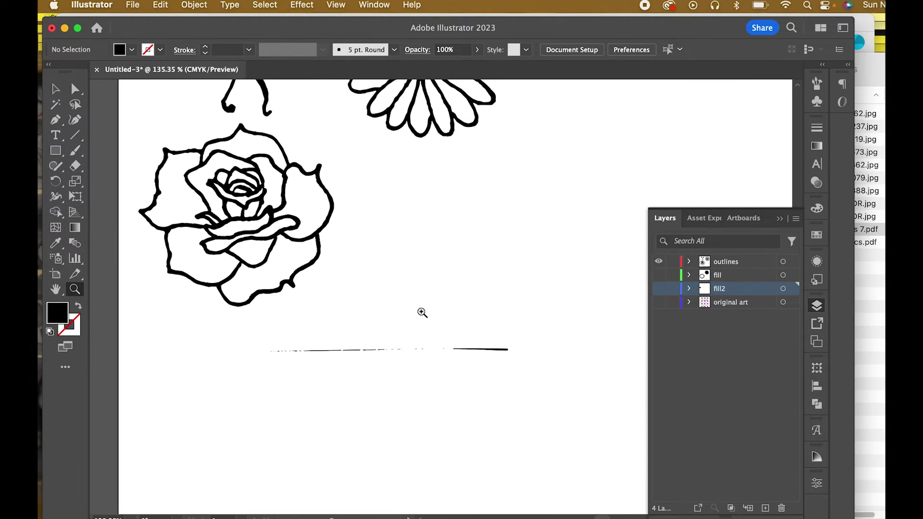
{"action": "scroll", "coordinate": [421, 313], "scroll_direction": "up", "scroll_amount": 3}
{"action": "left_click", "coordinate": [57, 89]}
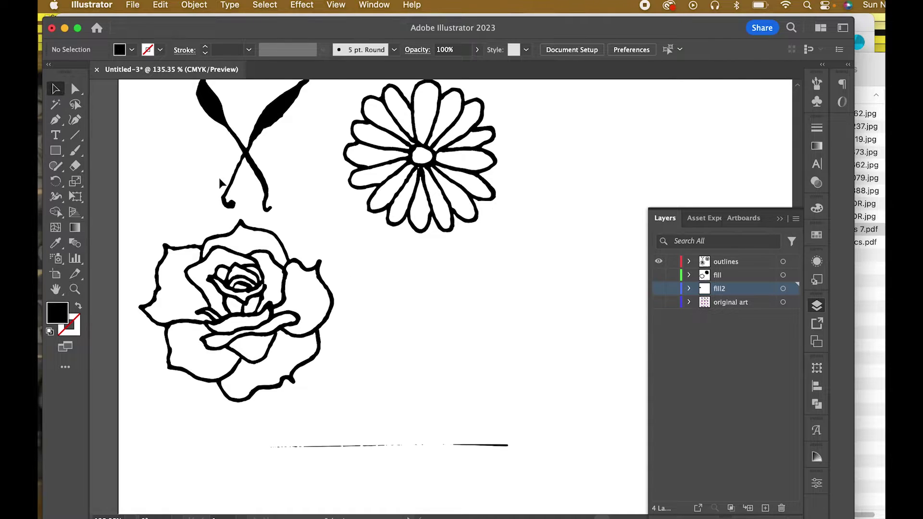
Step: Delete the stray broken line beneath the rose on the outlines layer using Direct Selection
{"action": "left_click", "coordinate": [244, 159]}
{"action": "scroll", "coordinate": [487, 185], "scroll_direction": "up", "scroll_amount": 3}
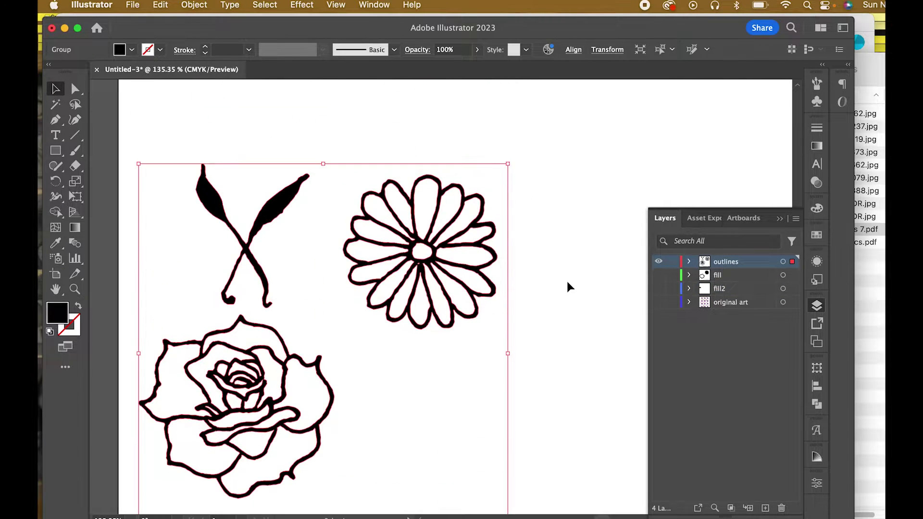
{"action": "scroll", "coordinate": [564, 279], "scroll_direction": "down", "scroll_amount": 5}
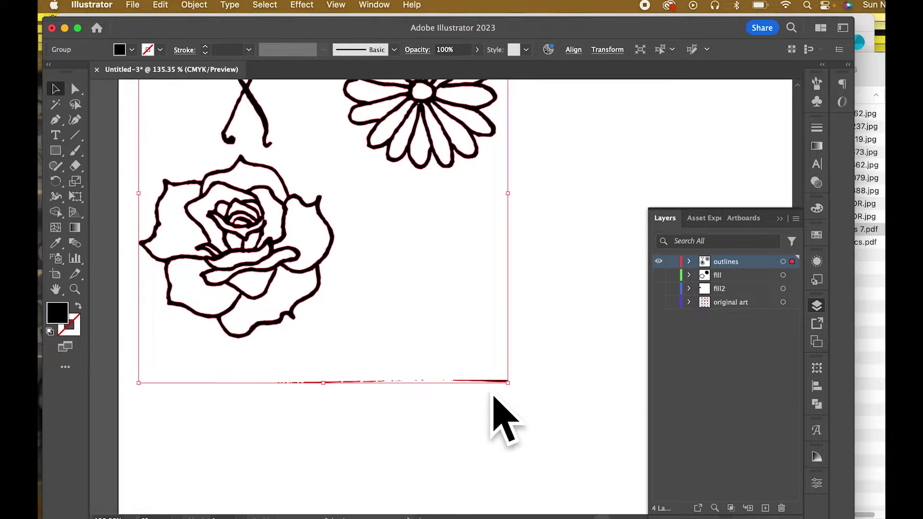
{"action": "left_click", "coordinate": [75, 88]}
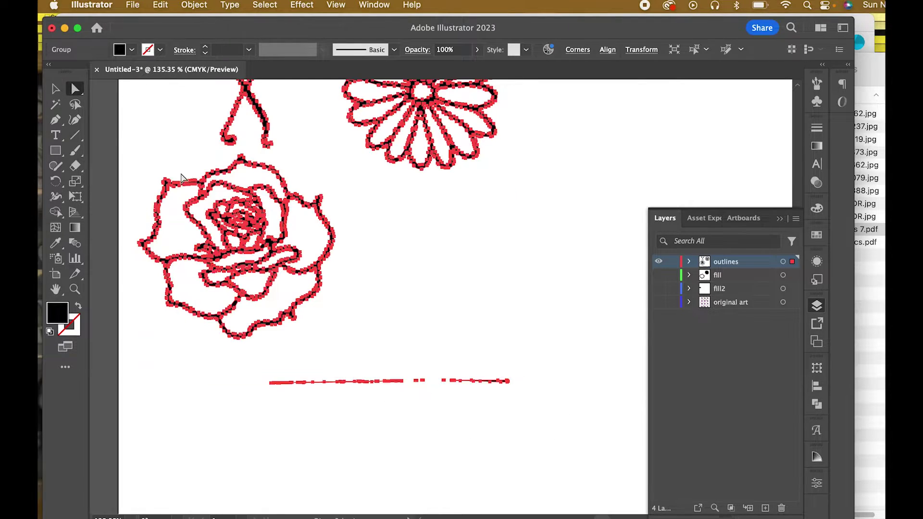
{"action": "scroll", "coordinate": [556, 371], "scroll_direction": "up", "scroll_amount": 6}
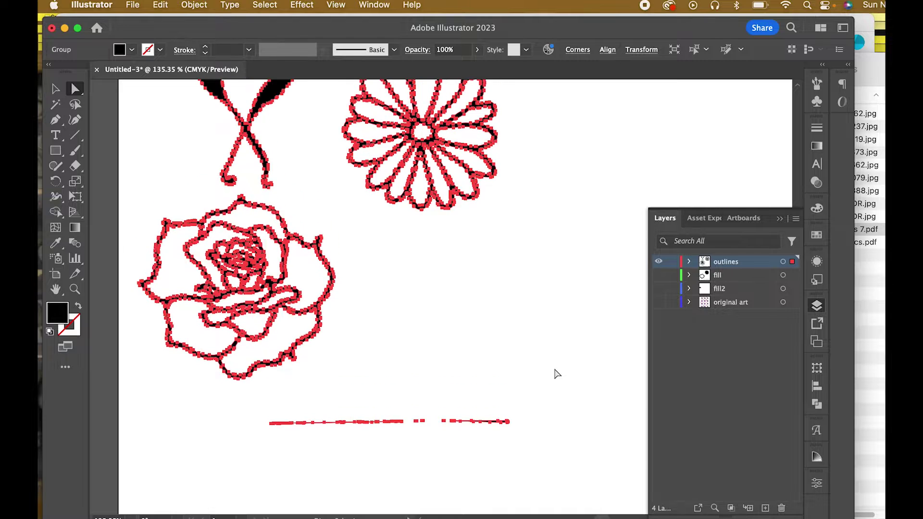
{"action": "scroll", "coordinate": [559, 377], "scroll_direction": "down", "scroll_amount": 5}
{"action": "left_click_drag", "start_coordinate": [556, 372], "coordinate": [253, 411]}
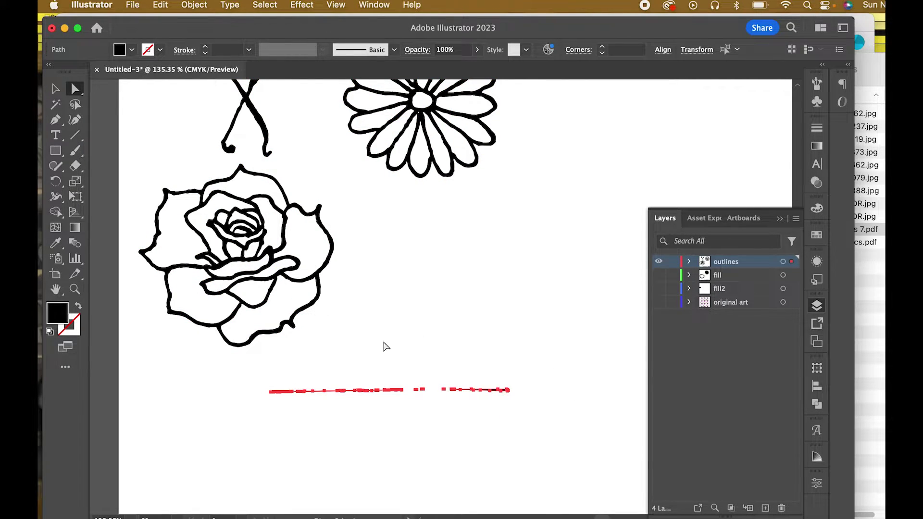
{"action": "key", "text": "Delete"}
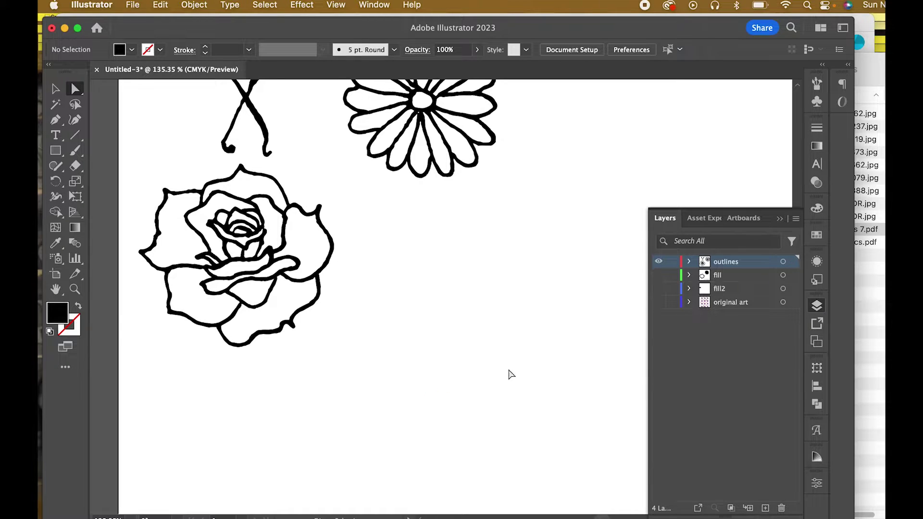
Step: Hide the outlines layer, show the fill layer and move its traced group left, away from the artboard edge
{"action": "left_click", "coordinate": [659, 261]}
{"action": "left_click", "coordinate": [659, 275]}
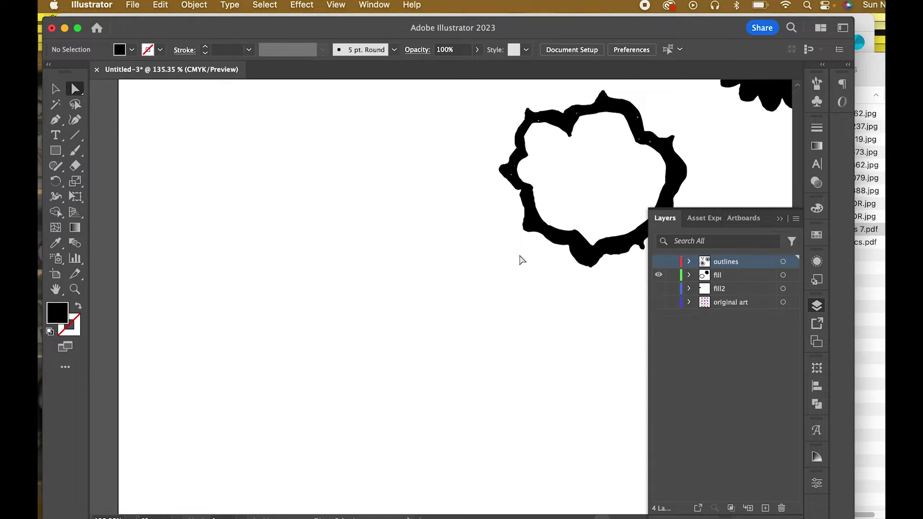
{"action": "left_click_drag", "start_coordinate": [520, 249], "coordinate": [269, 379]}
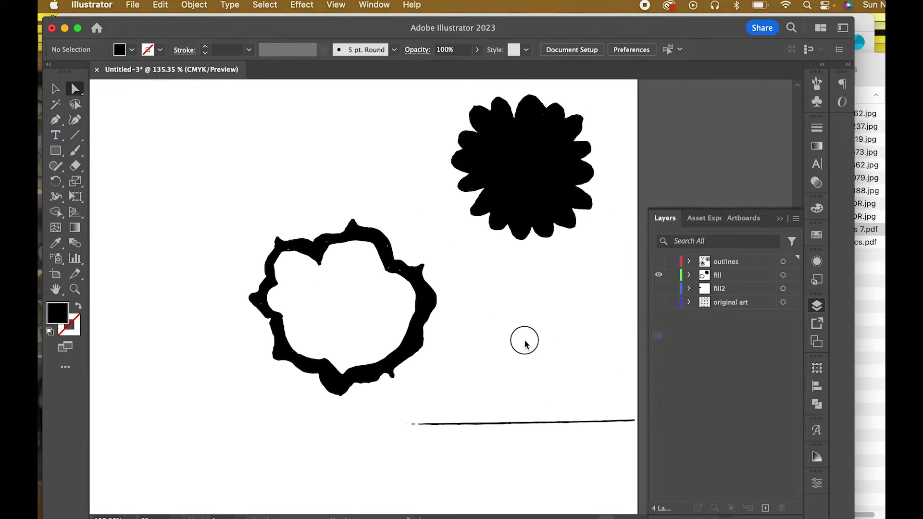
{"action": "left_click_drag", "start_coordinate": [597, 293], "coordinate": [542, 289]}
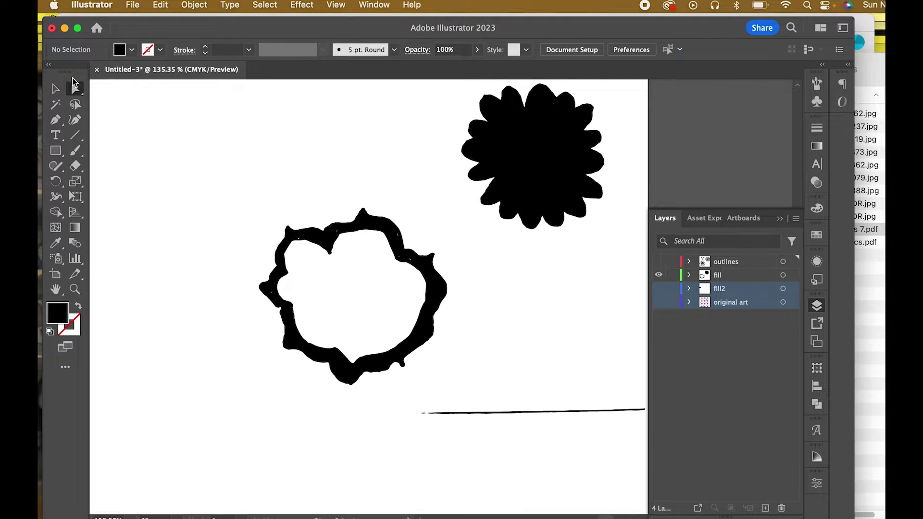
{"action": "left_click", "coordinate": [55, 89]}
{"action": "left_click_drag", "start_coordinate": [532, 134], "coordinate": [448, 144]}
{"action": "left_click", "coordinate": [448, 144]}
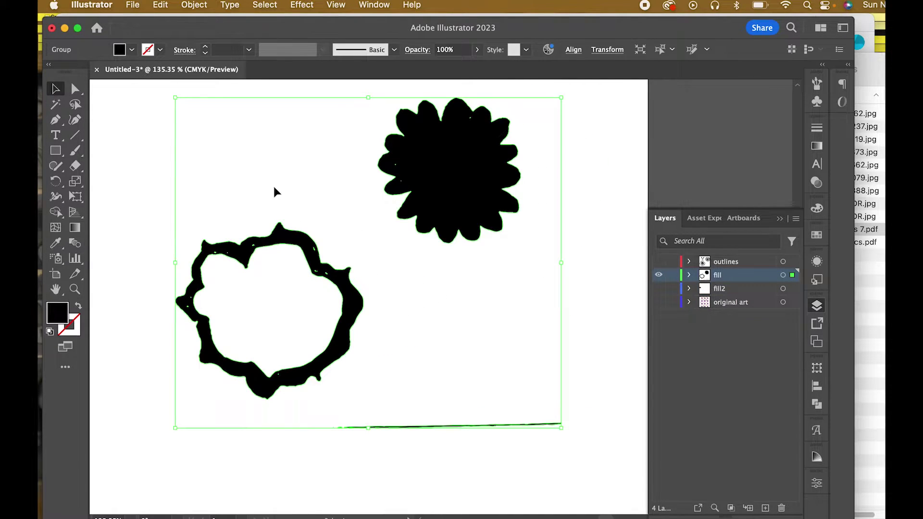
Step: Delete the stray line beneath the flower shapes on the fill layer using Direct Selection
{"action": "left_click", "coordinate": [75, 90]}
{"action": "left_click_drag", "start_coordinate": [597, 383], "coordinate": [350, 471]}
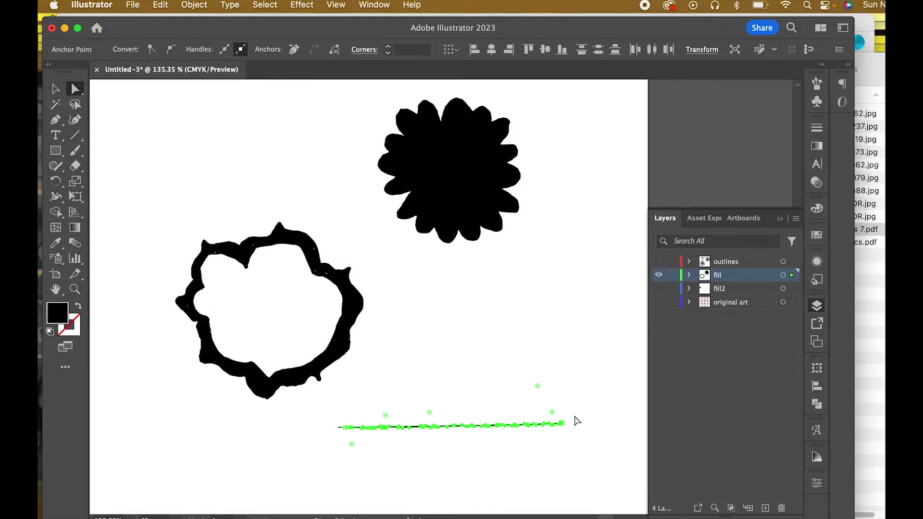
{"action": "left_click_drag", "start_coordinate": [601, 385], "coordinate": [425, 454]}
{"action": "left_click_drag", "start_coordinate": [375, 463], "coordinate": [336, 467]}
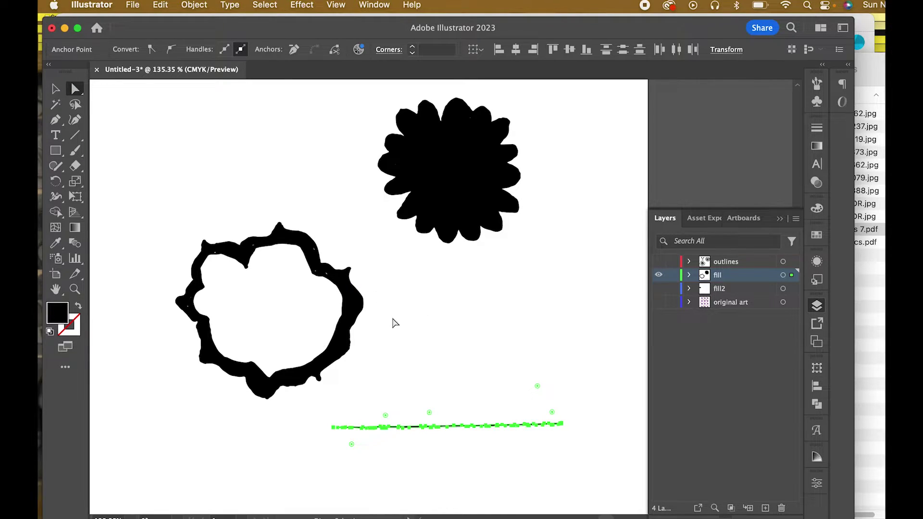
{"action": "key", "text": "Delete"}
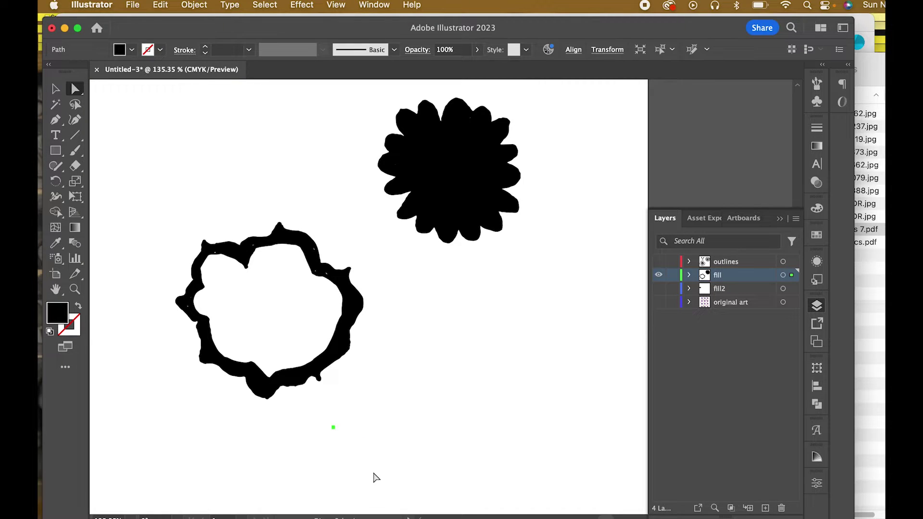
{"action": "key", "text": "Delete"}
{"action": "key", "text": "v"}
Step: Hide the fill layer, show fill2 as the active layer and fit the artboard in the window
{"action": "left_click", "coordinate": [659, 277]}
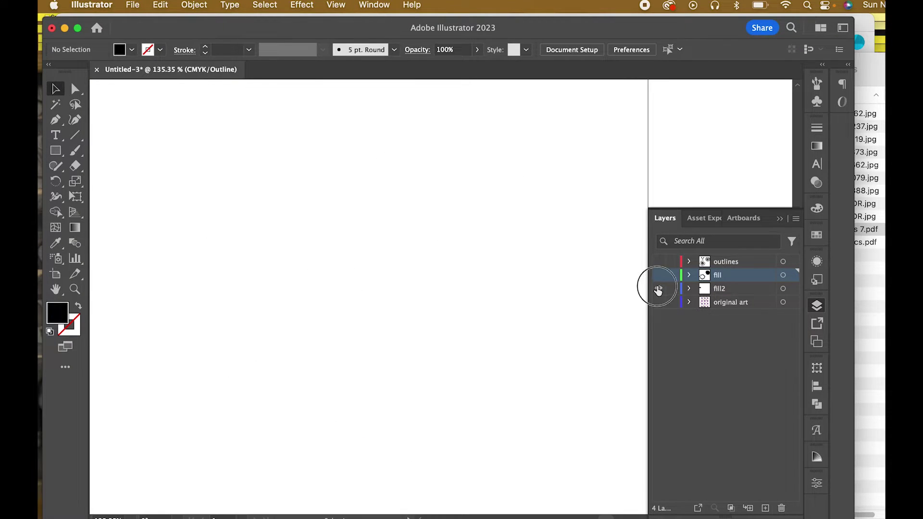
{"action": "left_click", "coordinate": [658, 288]}
{"action": "left_click", "coordinate": [720, 291]}
{"action": "key", "text": "super+0"}
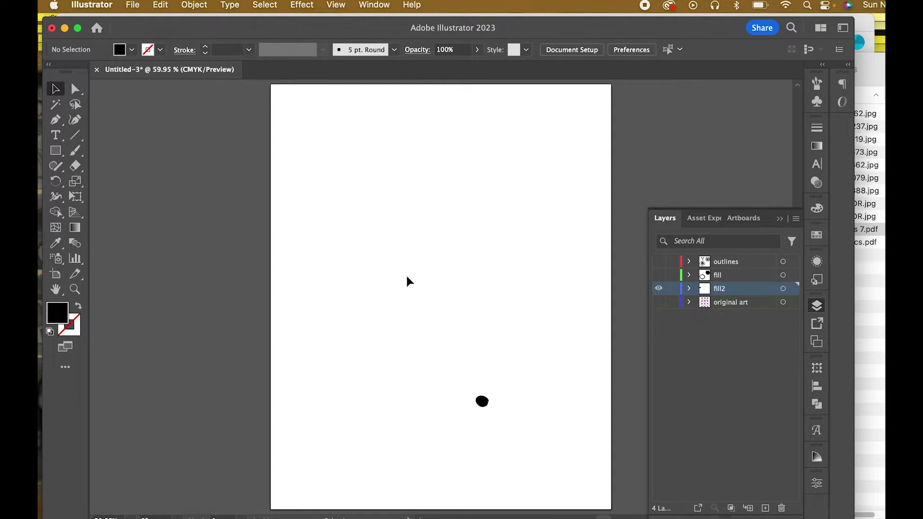
Step: Select all artwork on the fill2 layer to locate the stray point away from the dot, and delete that point
{"action": "left_click", "coordinate": [260, 3]}
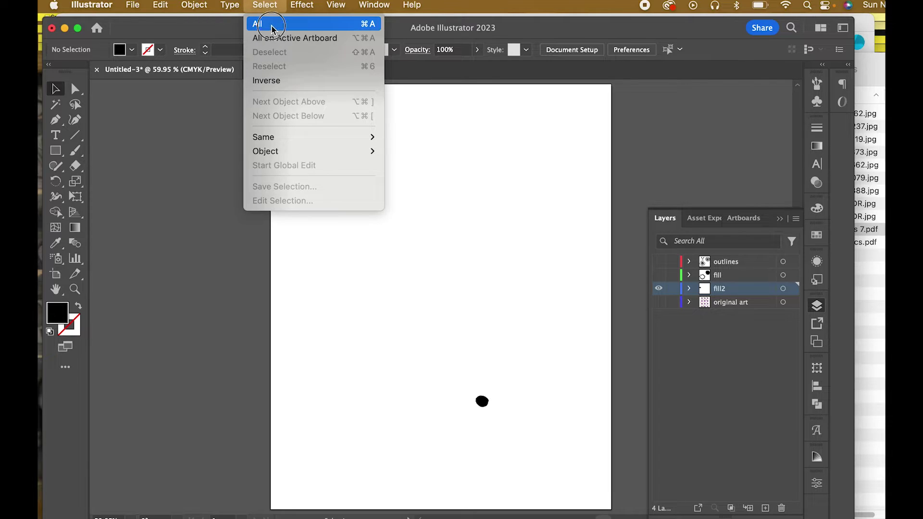
{"action": "left_click", "coordinate": [262, 23]}
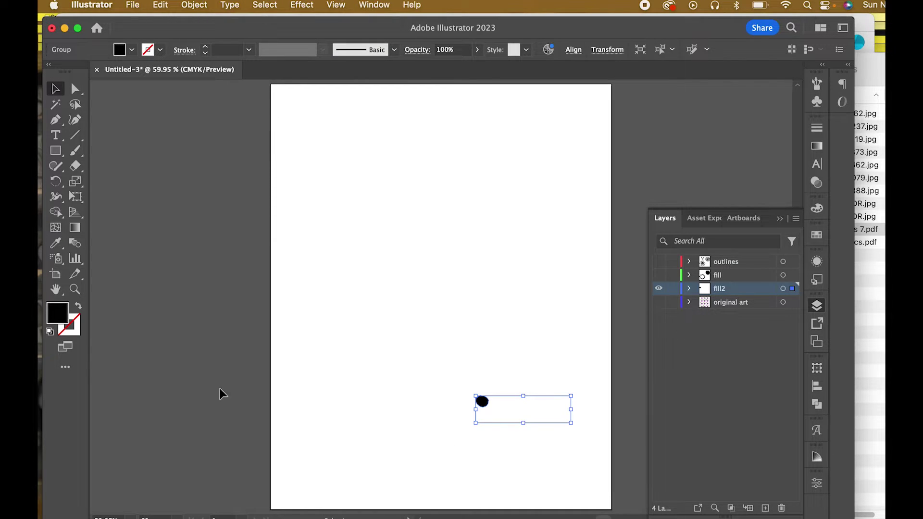
{"action": "left_click", "coordinate": [75, 289]}
{"action": "left_click_drag", "start_coordinate": [555, 410], "coordinate": [641, 451]}
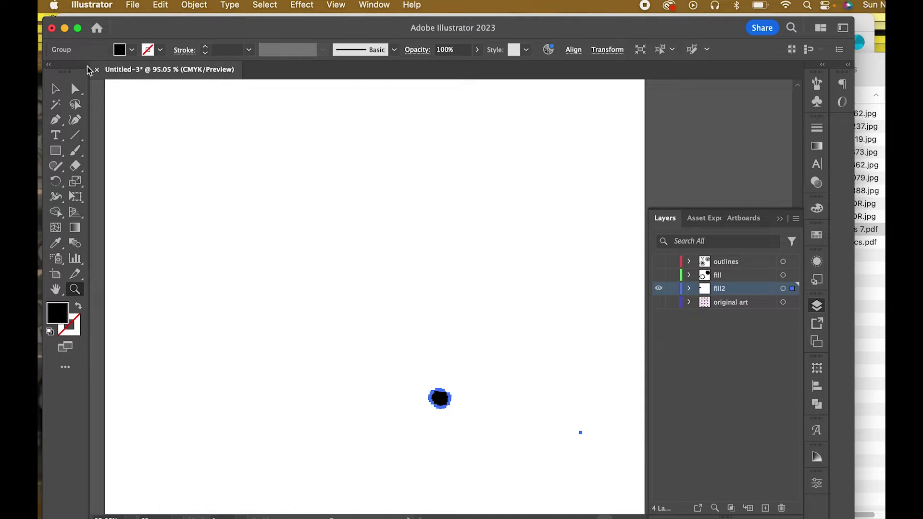
{"action": "left_click", "coordinate": [76, 89]}
{"action": "left_click_drag", "start_coordinate": [616, 407], "coordinate": [547, 472]}
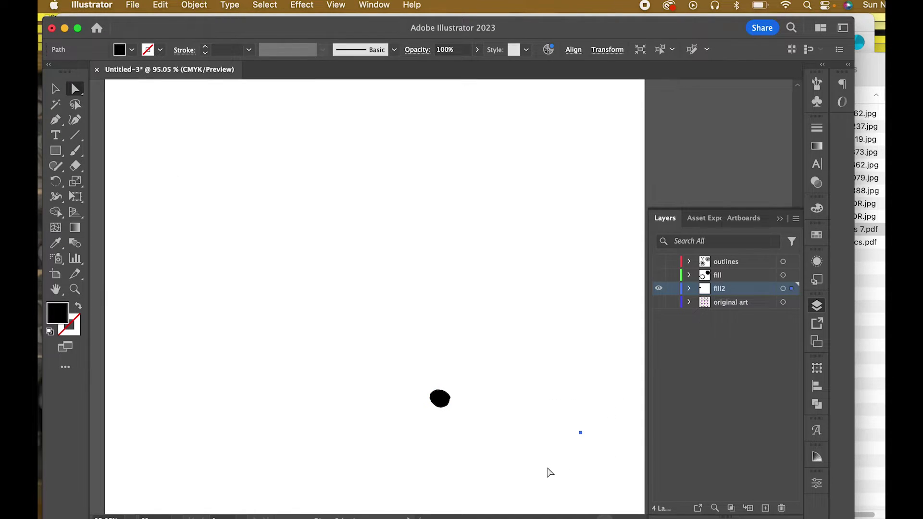
{"action": "left_click", "coordinate": [549, 475]}
{"action": "left_click", "coordinate": [55, 88]}
Step: Compare the outlines, fill and fill2 layers together, and leave only the fill layer visible
{"action": "left_click", "coordinate": [659, 262]}
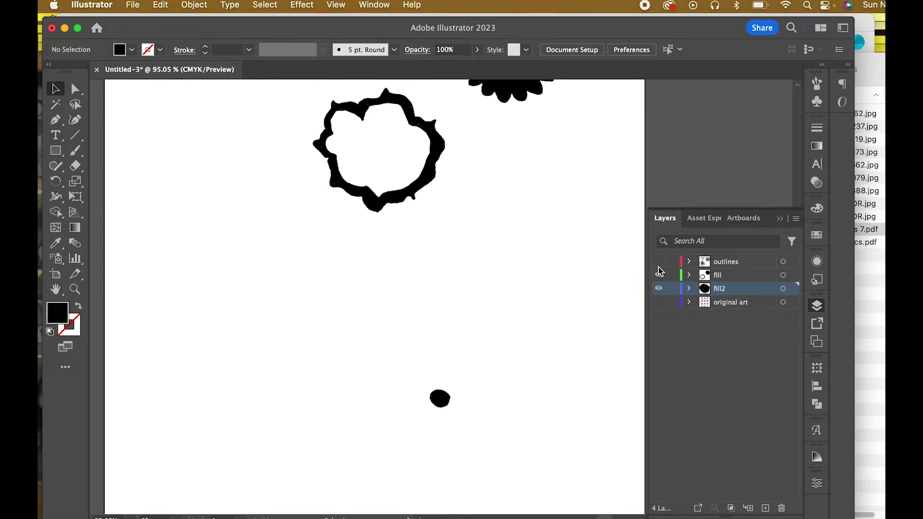
{"action": "key", "text": "super+0"}
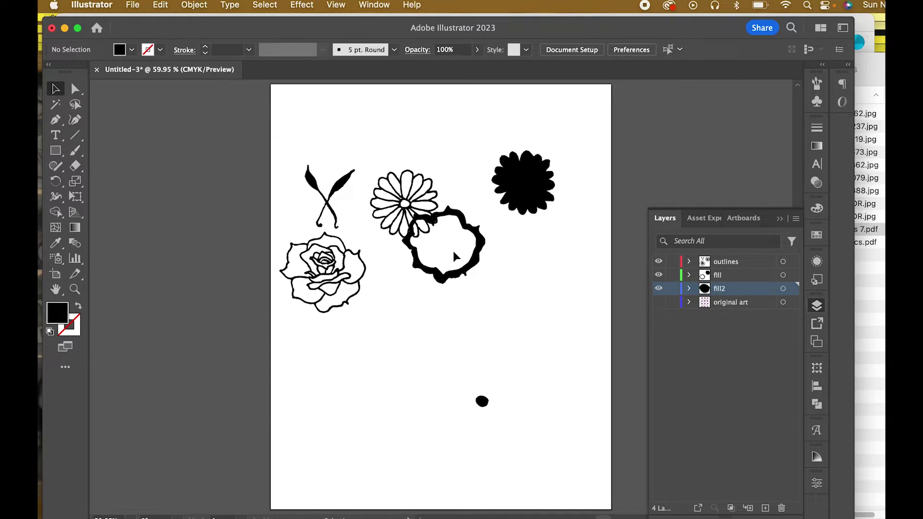
{"action": "left_click", "coordinate": [659, 275]}
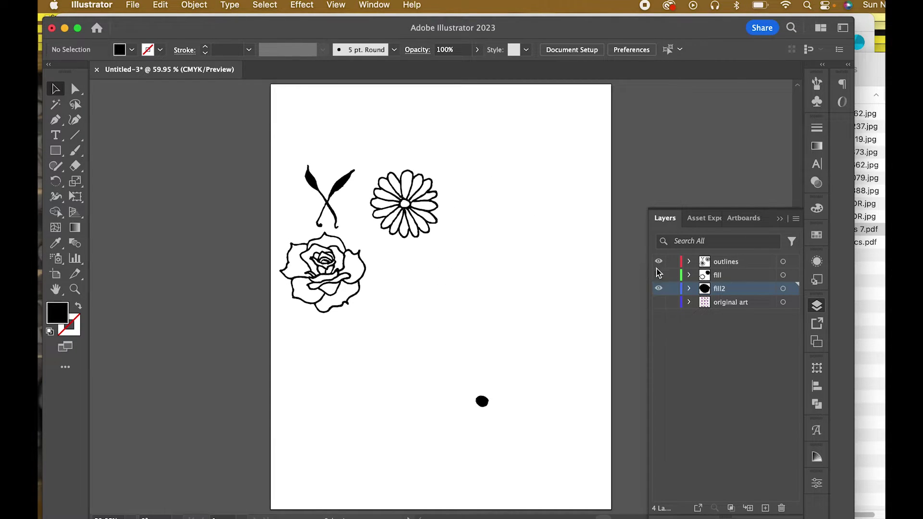
{"action": "left_click", "coordinate": [659, 262]}
{"action": "left_click", "coordinate": [659, 288]}
{"action": "left_click", "coordinate": [659, 275]}
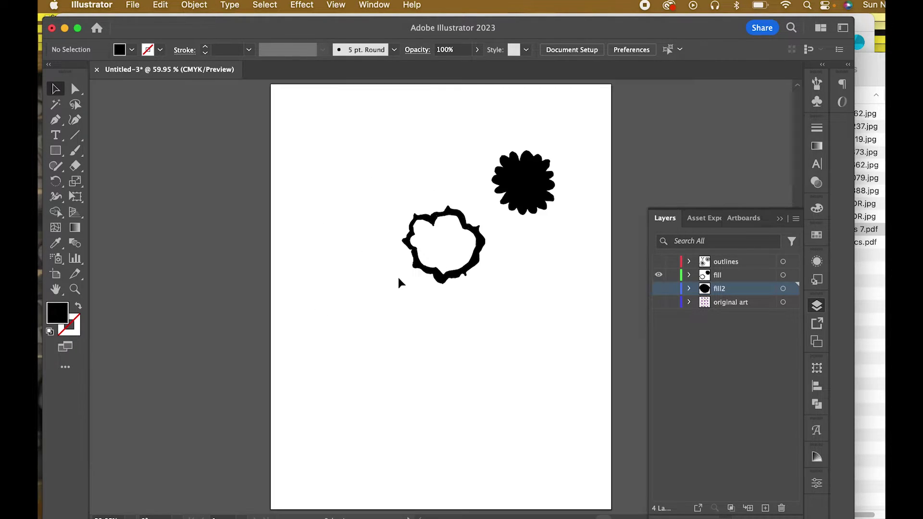
Step: Enlarge the rose ring on the fill layer and display the artwork in Outline view
{"action": "left_click", "coordinate": [75, 289]}
{"action": "left_click_drag", "start_coordinate": [451, 235], "coordinate": [662, 325]}
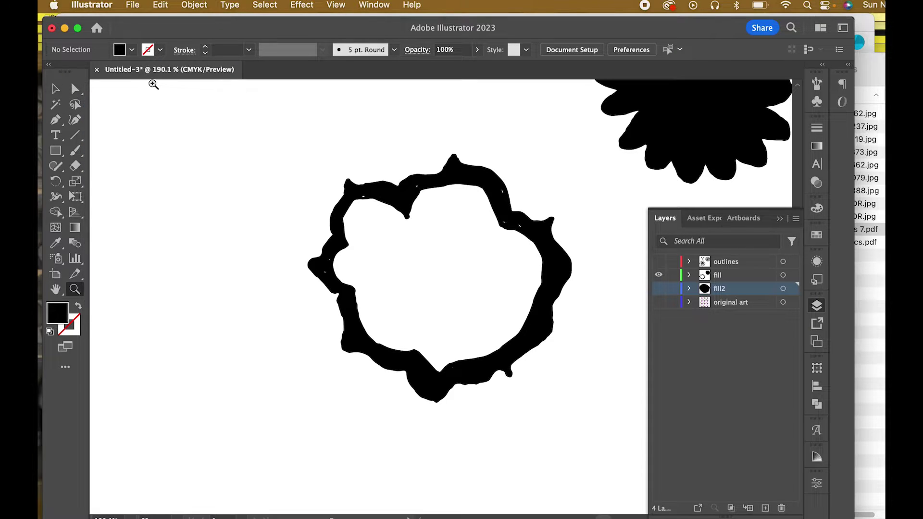
{"action": "left_click", "coordinate": [56, 89]}
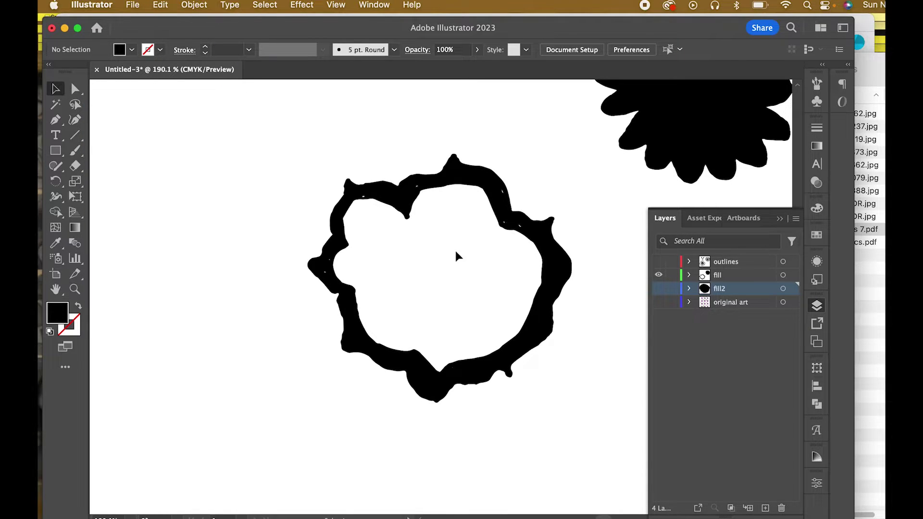
{"action": "scroll", "coordinate": [577, 260], "scroll_direction": "up", "scroll_amount": 1}
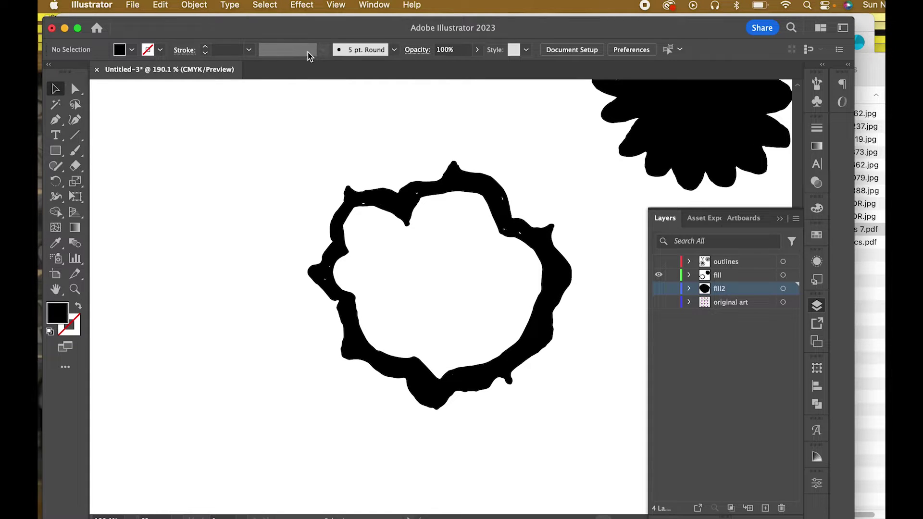
{"action": "left_click", "coordinate": [336, 6]}
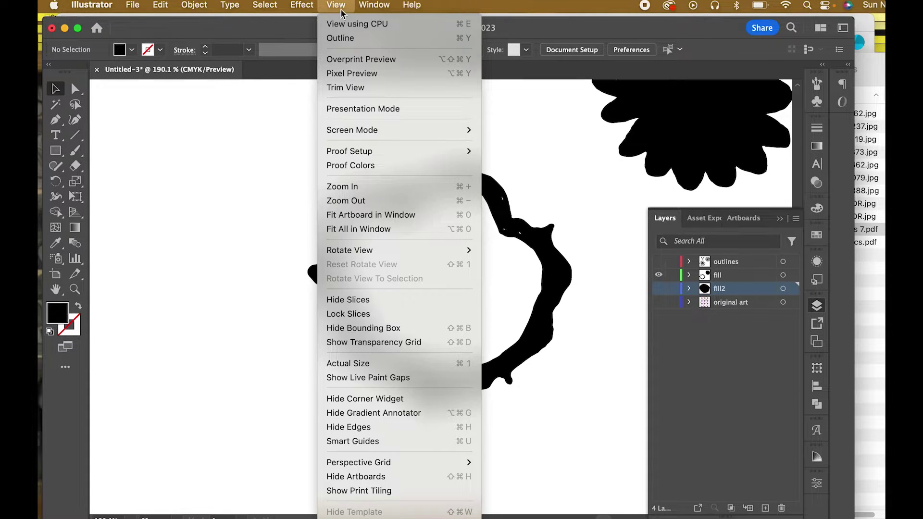
{"action": "left_click", "coordinate": [336, 38]}
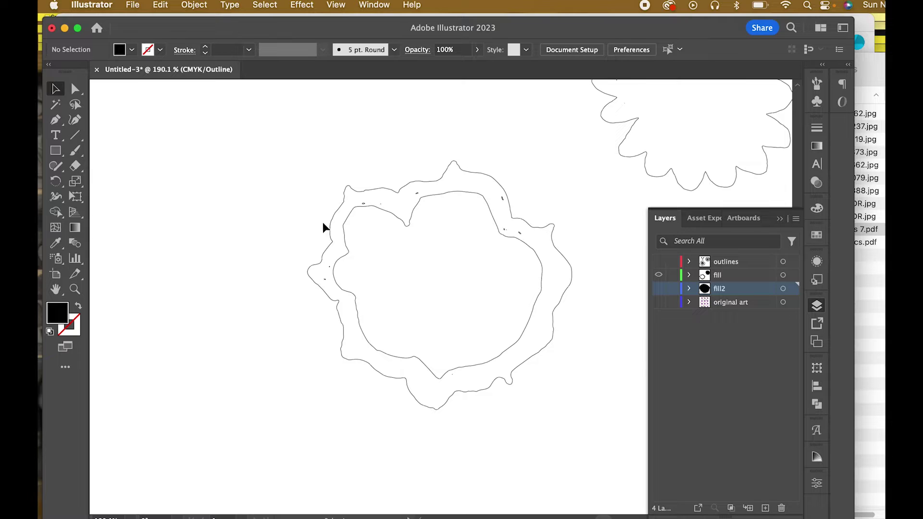
Step: Delete the rose ring's entire inner contour using Direct Selection, keeping its outer contour
{"action": "left_click", "coordinate": [75, 89]}
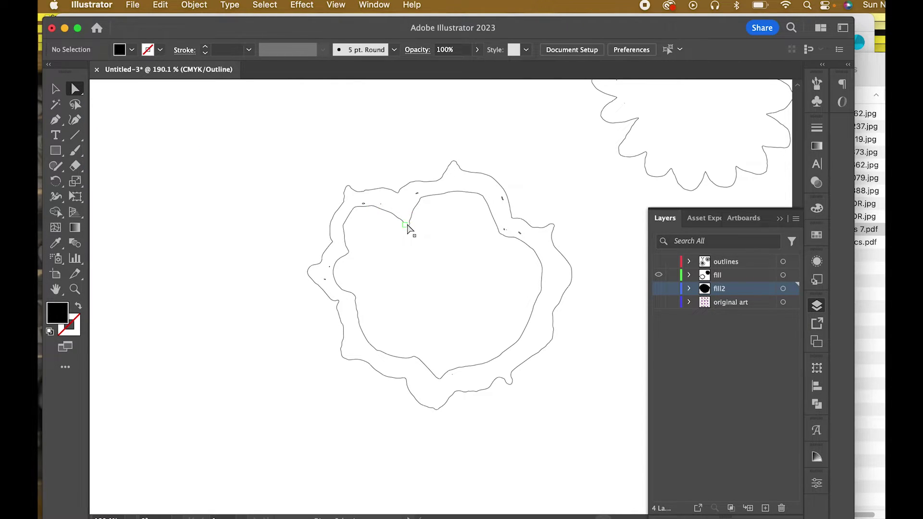
{"action": "left_click", "coordinate": [408, 227]}
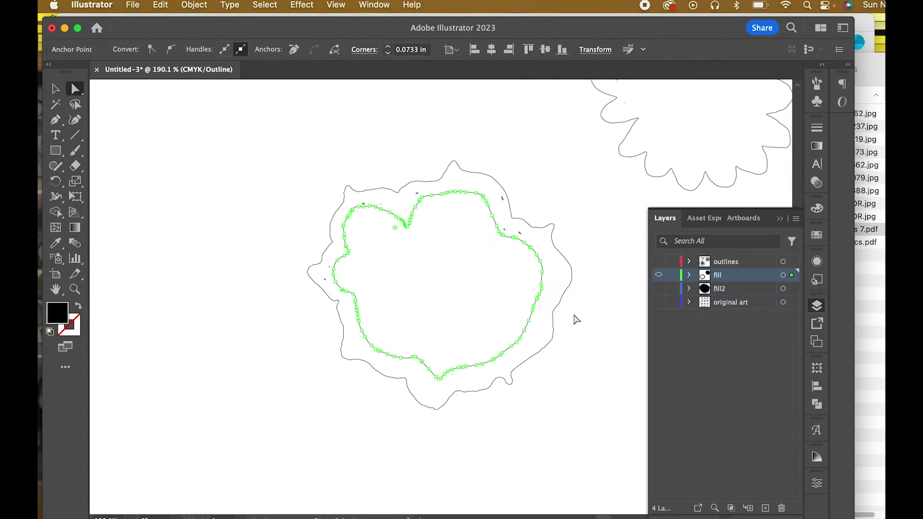
{"action": "left_click", "coordinate": [429, 204]}
{"action": "left_click", "coordinate": [428, 196]}
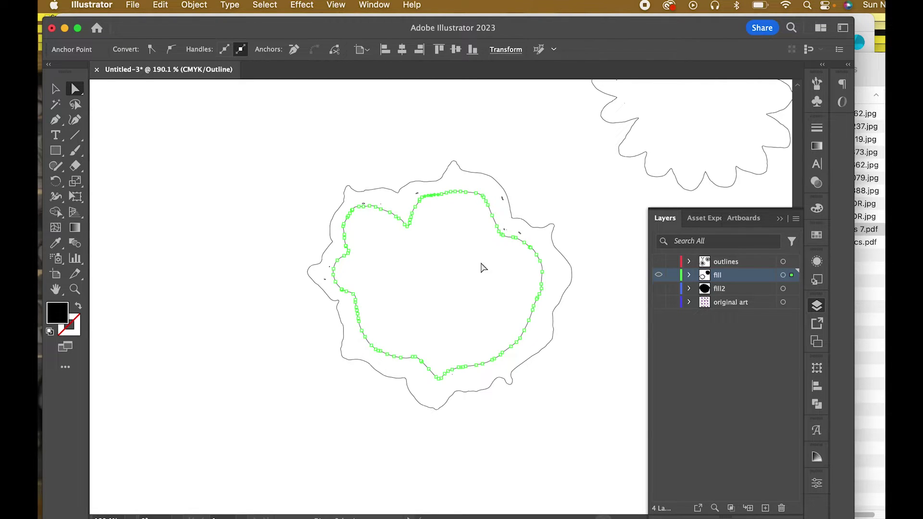
{"action": "key", "text": "BackSpace"}
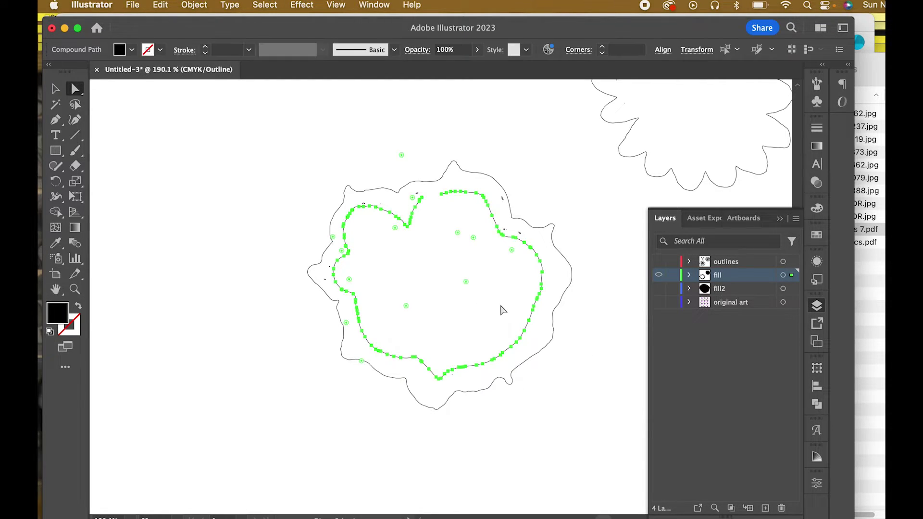
{"action": "key", "text": "BackSpace"}
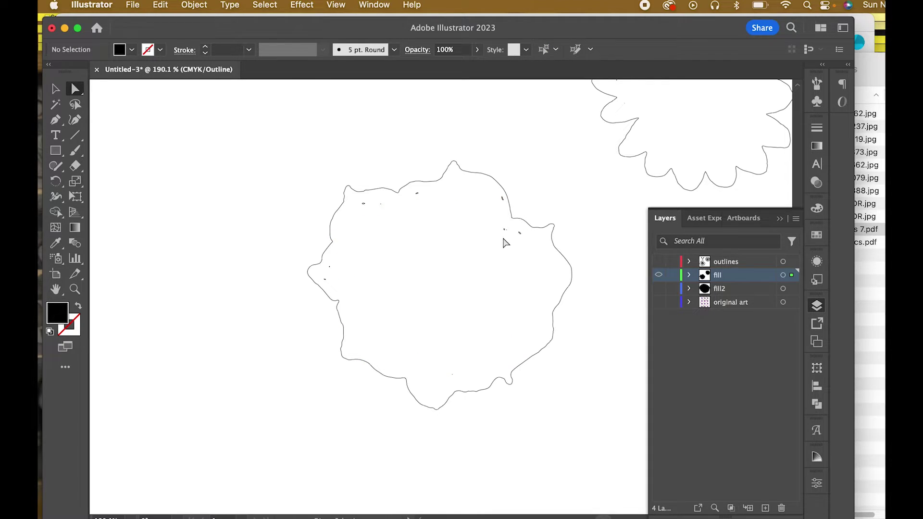
Step: Delete the small stray specks inside the rose's outer contour
{"action": "left_click", "coordinate": [501, 198]}
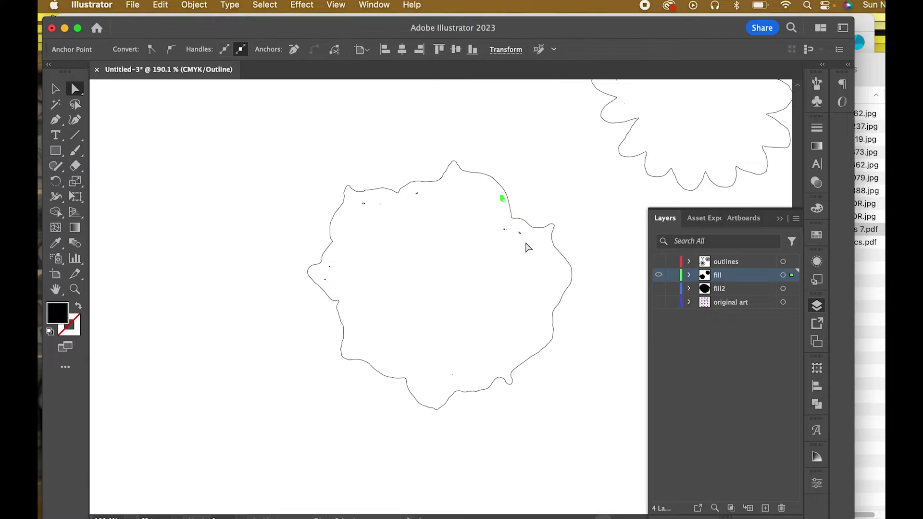
{"action": "left_click", "coordinate": [524, 257]}
{"action": "left_click", "coordinate": [519, 233]}
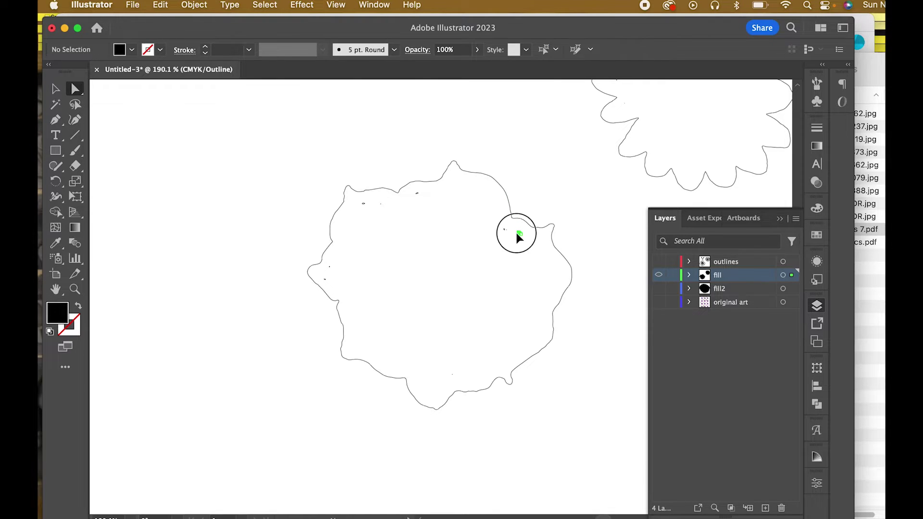
{"action": "left_click_drag", "start_coordinate": [493, 222], "coordinate": [509, 244]}
{"action": "key", "text": "Delete"}
{"action": "left_click", "coordinate": [416, 195]}
{"action": "key", "text": "Delete"}
{"action": "left_click", "coordinate": [363, 204]}
{"action": "key", "text": "Delete"}
{"action": "left_click_drag", "start_coordinate": [335, 278], "coordinate": [313, 262]}
{"action": "key", "text": "Delete"}
Step: Return the display to Preview and fit the whole artboard in the window
{"action": "left_click", "coordinate": [336, 4]}
{"action": "left_click", "coordinate": [375, 36]}
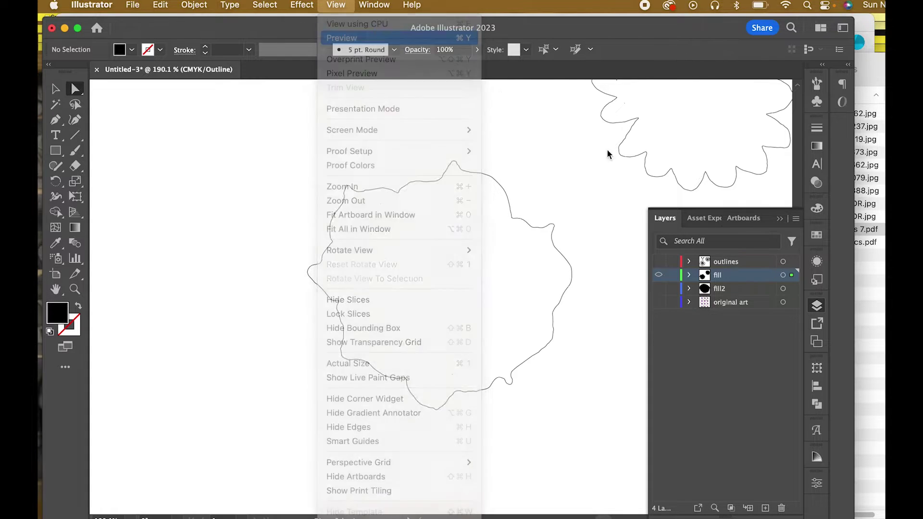
{"action": "left_click", "coordinate": [55, 88]}
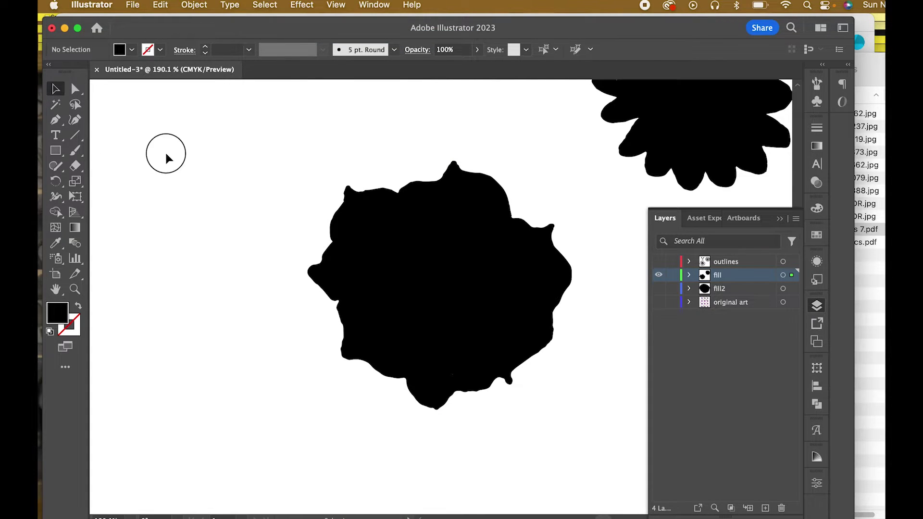
{"action": "key", "text": "super+0"}
Step: With only the outlines layer visible, move its artwork inward from the artboard edge and enlarge the view
{"action": "left_click", "coordinate": [438, 221]}
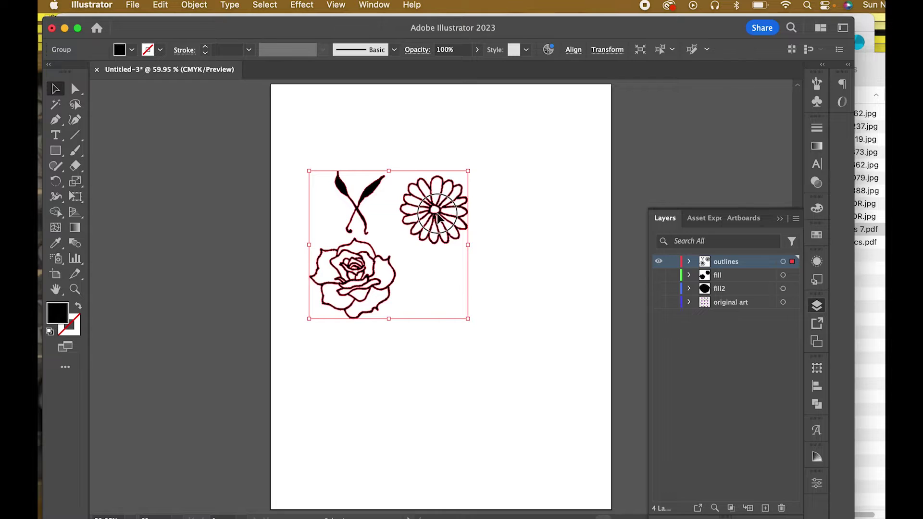
{"action": "left_click", "coordinate": [74, 289]}
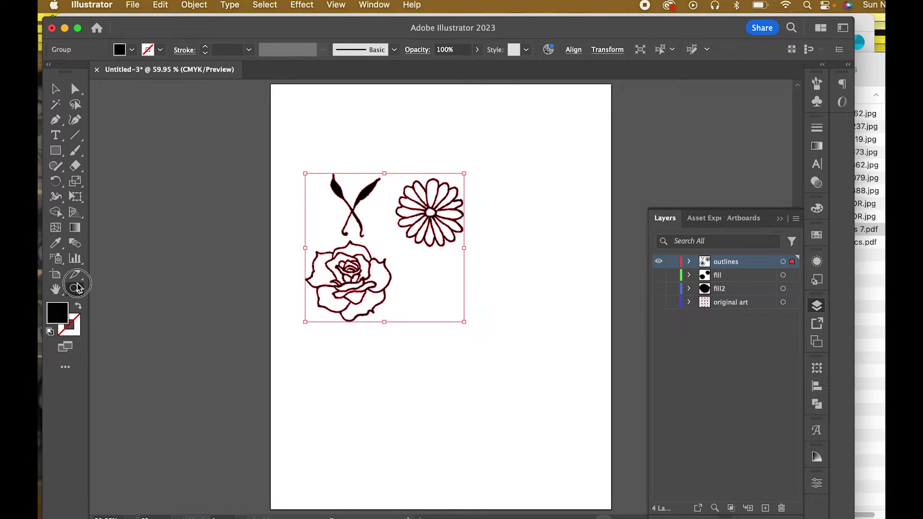
{"action": "left_click", "coordinate": [339, 274]}
{"action": "key", "text": "v"}
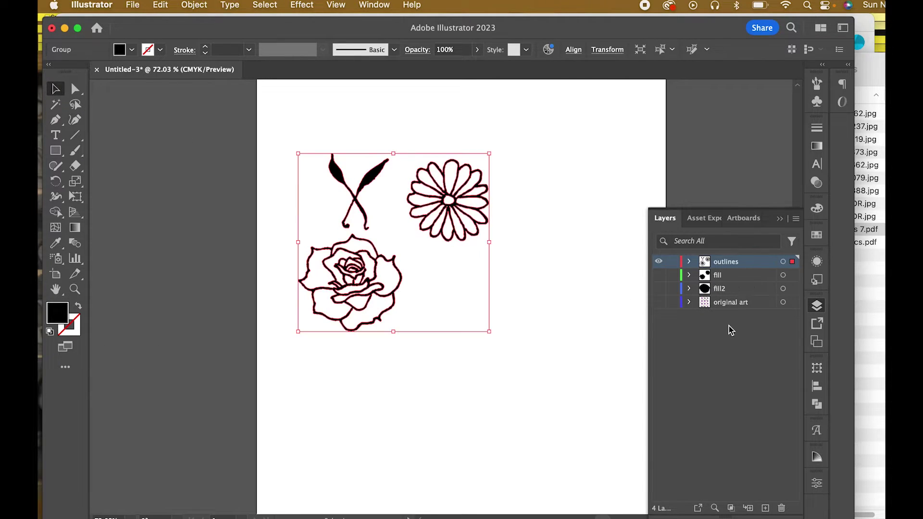
Step: Show the fill layer and move its grouped silhouettes down, clear of the outlined daisy
{"action": "left_click", "coordinate": [658, 274]}
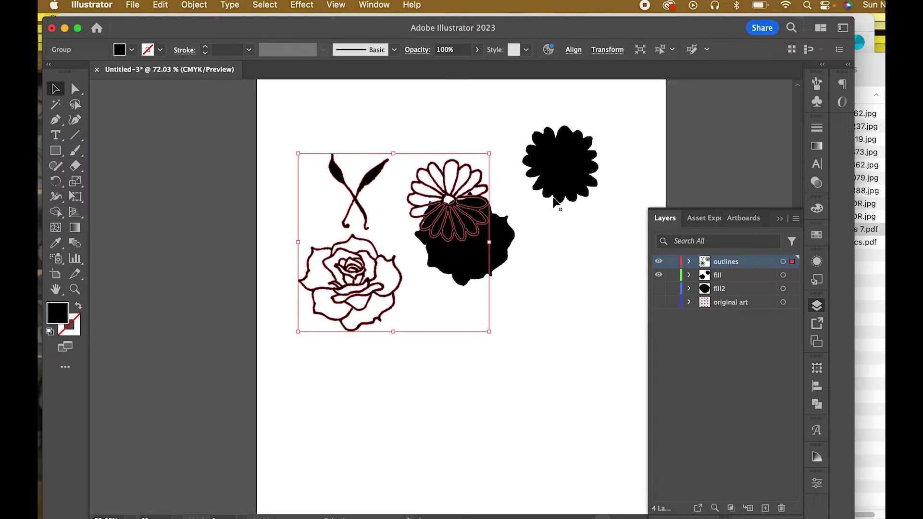
{"action": "left_click", "coordinate": [583, 196]}
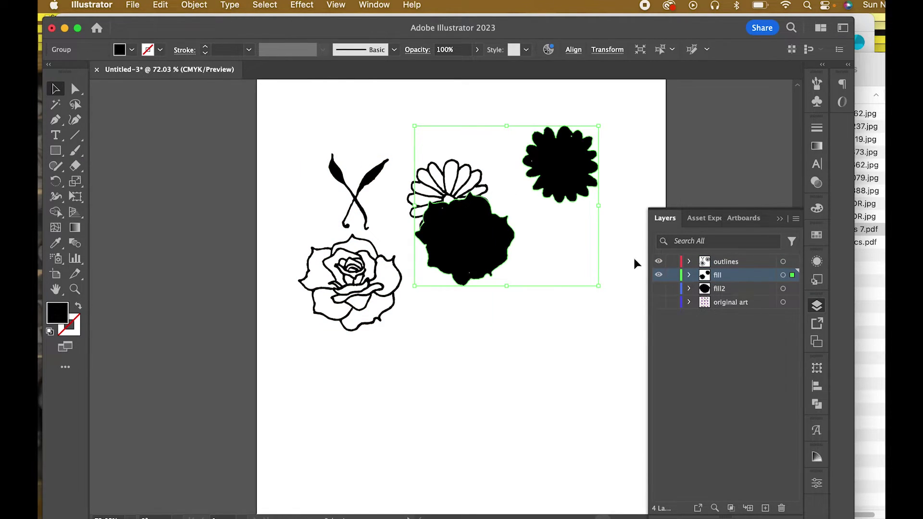
{"action": "left_click_drag", "start_coordinate": [584, 171], "coordinate": [603, 290]}
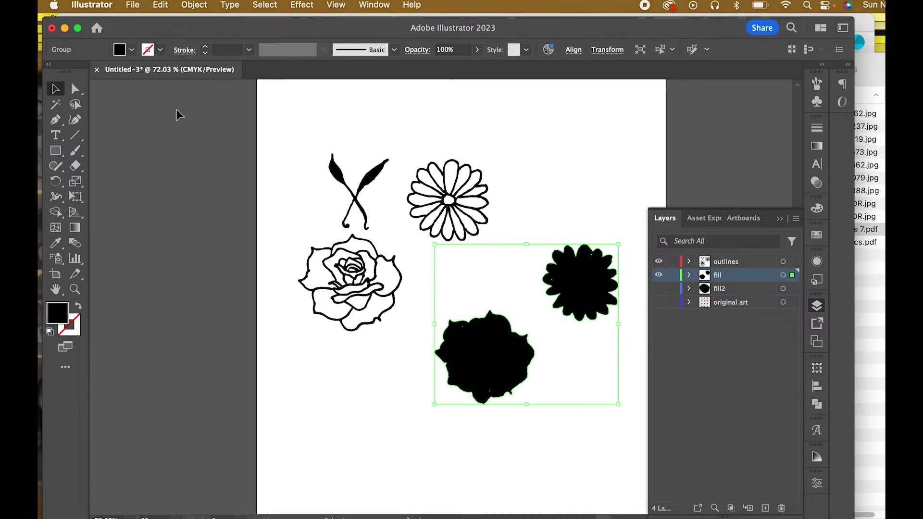
Step: Ungroup the fill silhouettes, shift the solid daisy upward and place the solid rose over the rose outline
{"action": "left_click", "coordinate": [179, 6]}
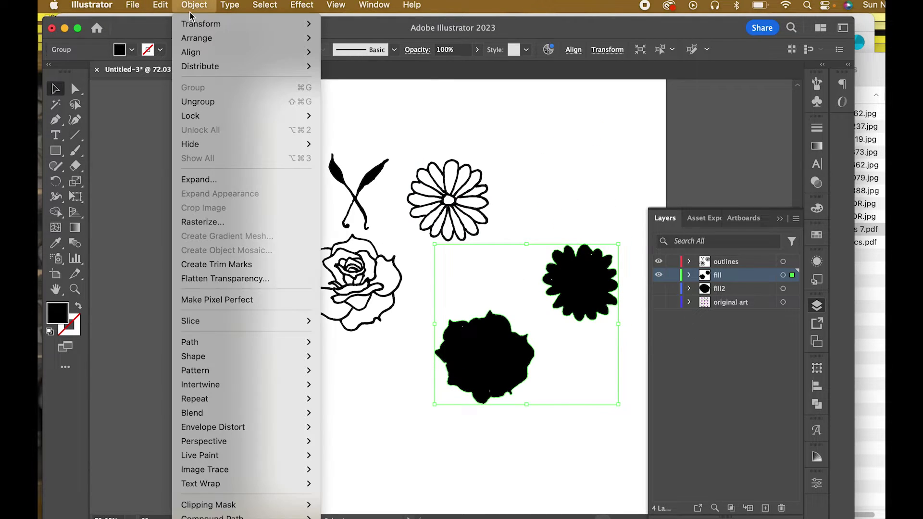
{"action": "left_click", "coordinate": [205, 99]}
{"action": "left_click", "coordinate": [643, 257]}
{"action": "left_click_drag", "start_coordinate": [598, 282], "coordinate": [605, 225]}
{"action": "left_click_drag", "start_coordinate": [482, 347], "coordinate": [379, 269]}
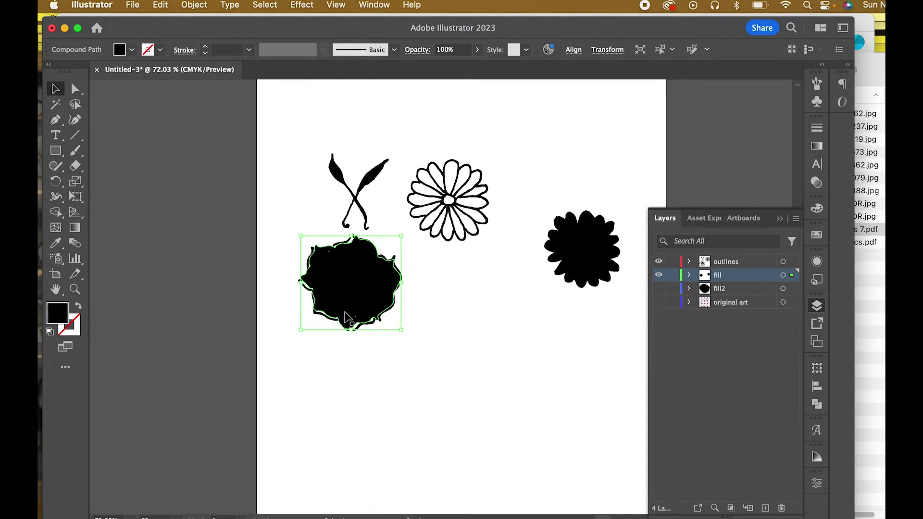
Step: Place the solid daisy over the daisy outline and rotate the solid rose slightly counterclockwise to match its outline
{"action": "left_click_drag", "start_coordinate": [587, 262], "coordinate": [448, 210]}
{"action": "left_click", "coordinate": [74, 288]}
{"action": "left_click_drag", "start_coordinate": [355, 265], "coordinate": [531, 332]}
{"action": "key", "text": "v"}
{"action": "left_click", "coordinate": [358, 293]}
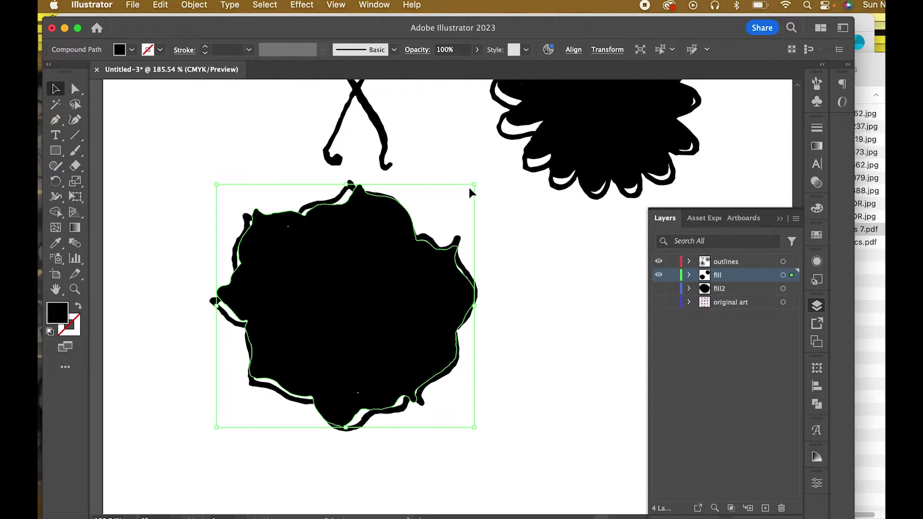
{"action": "mouse_move", "coordinate": [483, 183]}
{"action": "left_mouse_down"}
{"action": "mouse_move", "coordinate": [474, 170]}
{"action": "mouse_move", "coordinate": [475, 179]}
{"action": "left_mouse_up"}
{"action": "left_click_drag", "start_coordinate": [402, 273], "coordinate": [402, 274]}
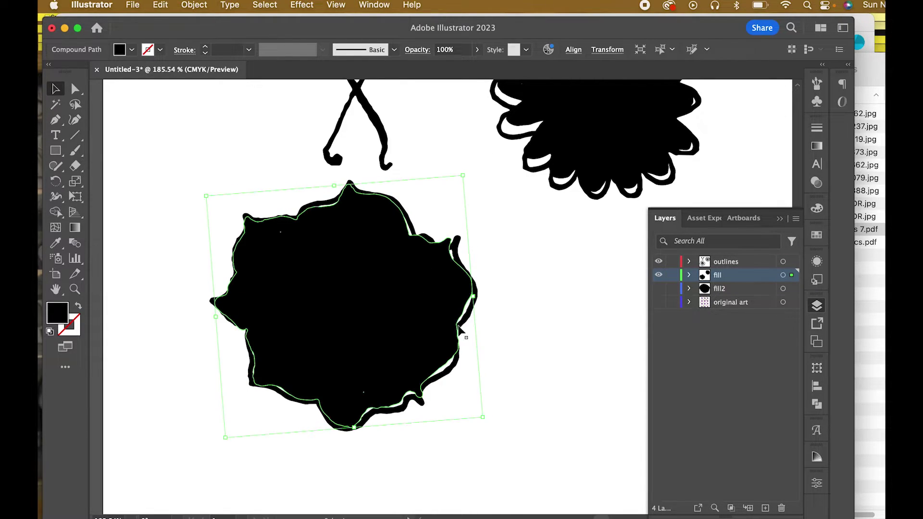
Step: Fine-tune the solid rose's size, rotation and position so its edges follow the rose outline
{"action": "left_click_drag", "start_coordinate": [487, 421], "coordinate": [491, 423]}
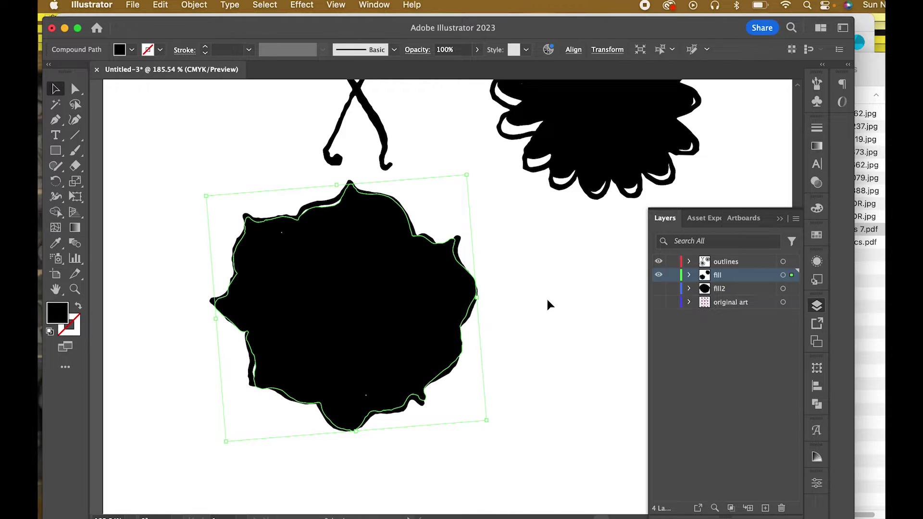
{"action": "left_click_drag", "start_coordinate": [480, 172], "coordinate": [475, 177]}
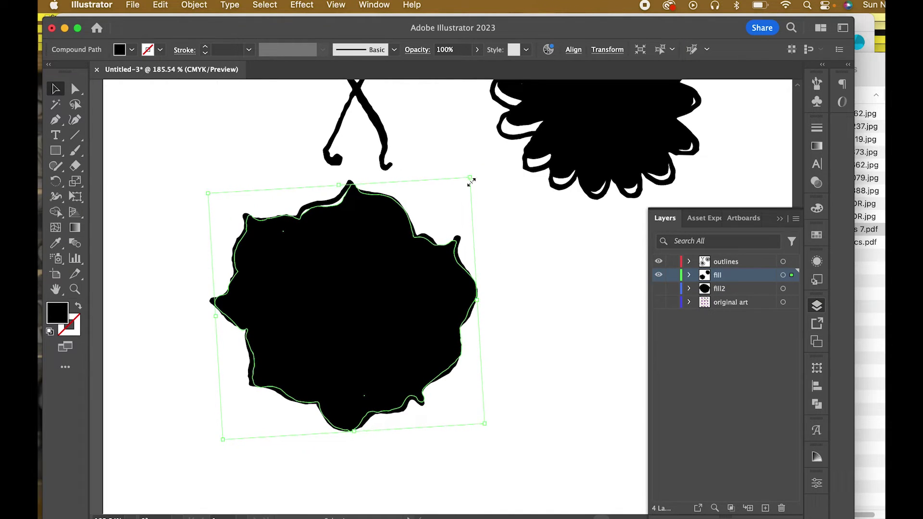
{"action": "left_click_drag", "start_coordinate": [397, 264], "coordinate": [398, 263]}
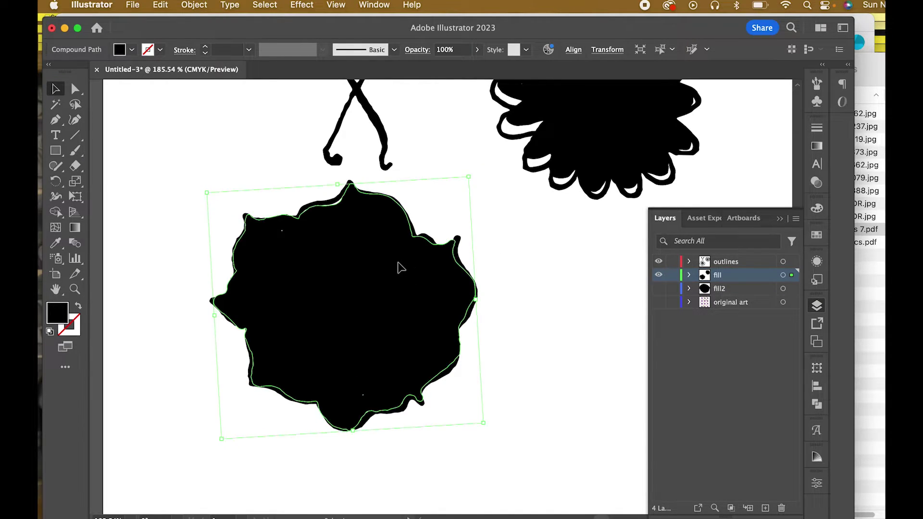
{"action": "left_click_drag", "start_coordinate": [470, 176], "coordinate": [470, 177]}
{"action": "left_click", "coordinate": [531, 266]}
{"action": "left_click", "coordinate": [387, 243]}
{"action": "left_click_drag", "start_coordinate": [382, 241], "coordinate": [381, 244]}
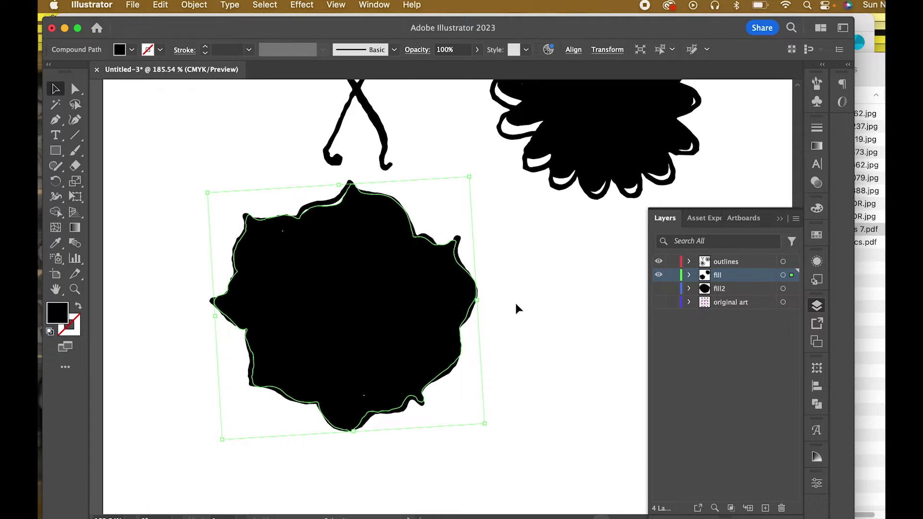
Step: Lock the outlines layer and make the fill layer active
{"action": "scroll", "coordinate": [515, 306], "scroll_direction": "up", "scroll_amount": 5}
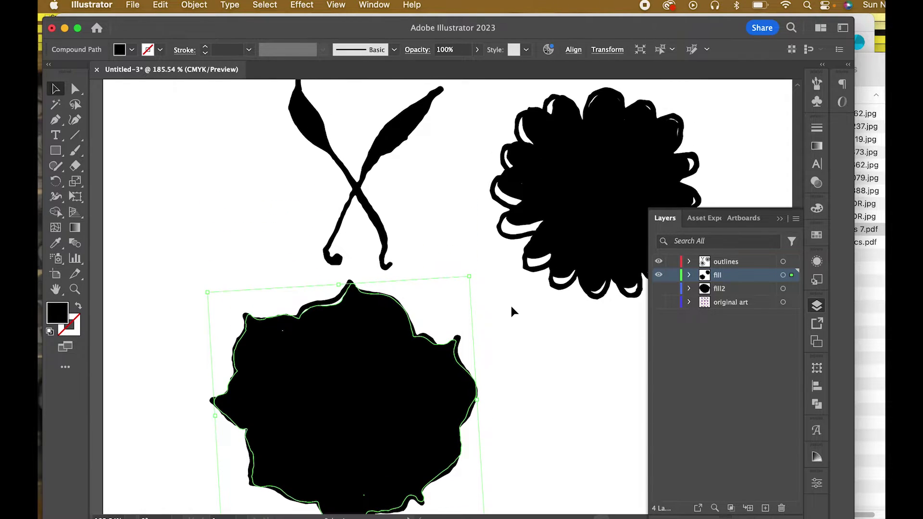
{"action": "left_click", "coordinate": [584, 220]}
{"action": "key", "text": "super+z"}
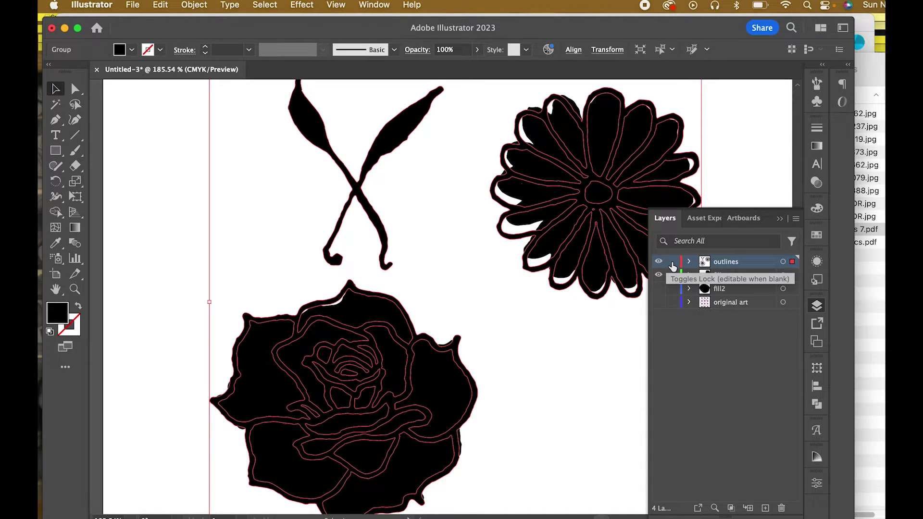
{"action": "left_click", "coordinate": [675, 265]}
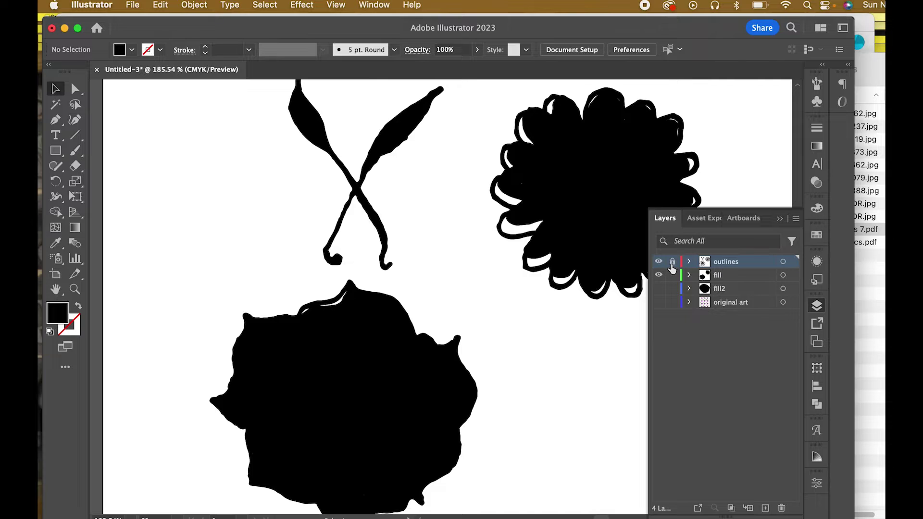
{"action": "left_click", "coordinate": [717, 277]}
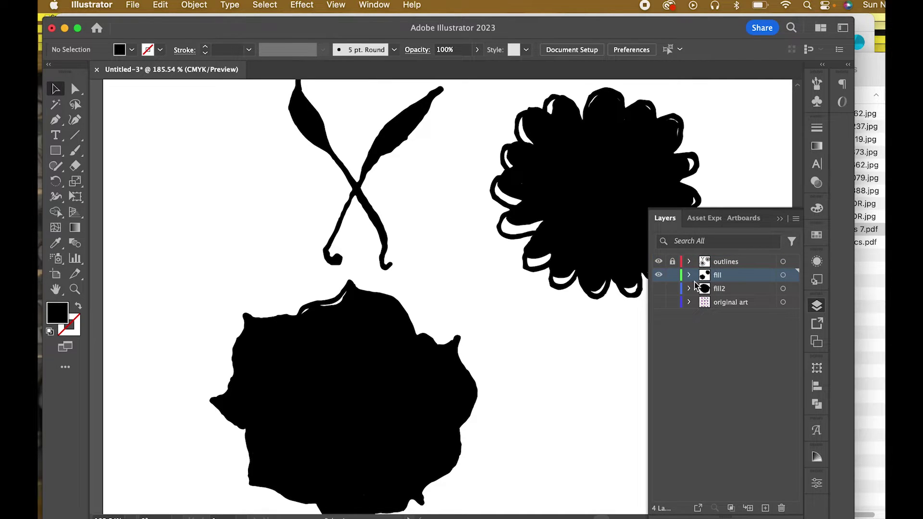
Step: Rotate, enlarge and nudge the solid daisy until its petals line up with the daisy outline
{"action": "left_click", "coordinate": [589, 217]}
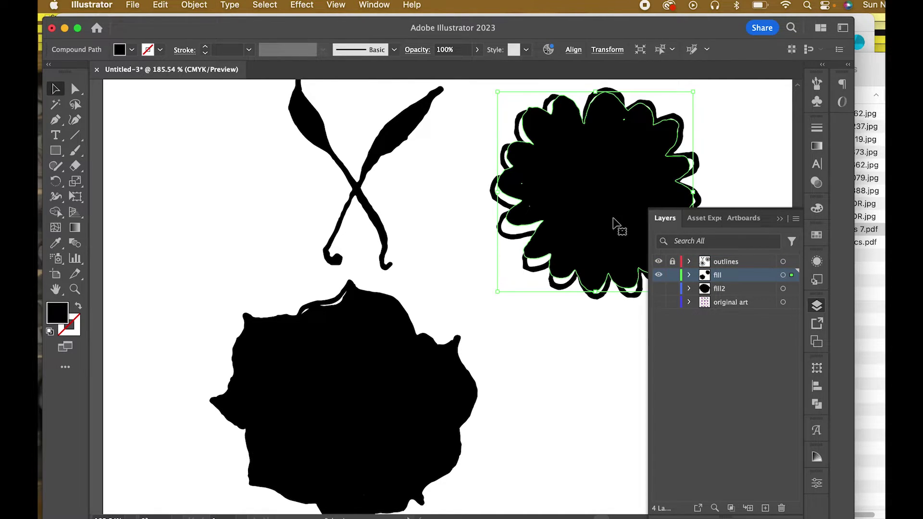
{"action": "left_click", "coordinate": [779, 220]}
{"action": "left_click_drag", "start_coordinate": [692, 293], "coordinate": [703, 312]}
{"action": "left_click_drag", "start_coordinate": [635, 239], "coordinate": [631, 237]}
{"action": "left_click_drag", "start_coordinate": [705, 304], "coordinate": [706, 298]}
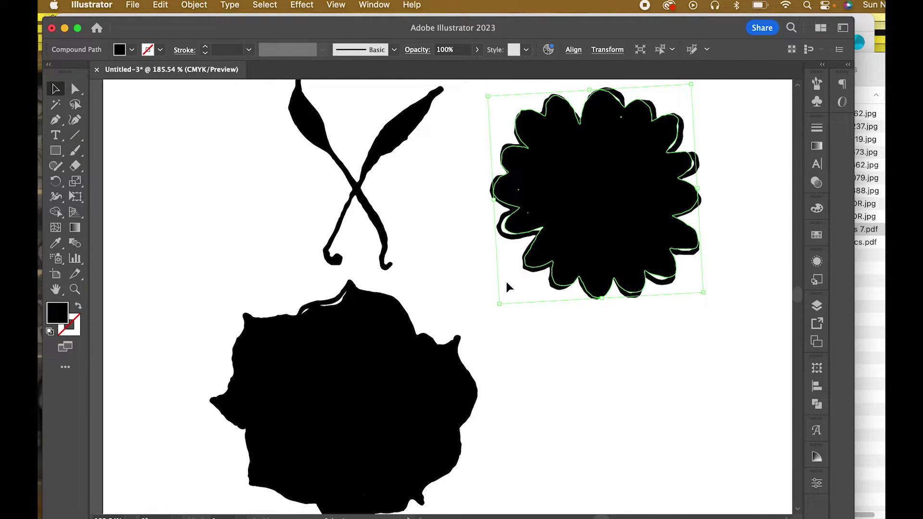
{"action": "left_click_drag", "start_coordinate": [501, 304], "coordinate": [492, 310]}
{"action": "left_click_drag", "start_coordinate": [576, 229], "coordinate": [578, 229]}
Step: Show the original art layer and move the floral pattern image off the artboard beside the traced motifs
{"action": "key", "text": "super+0"}
{"action": "left_click", "coordinate": [817, 306]}
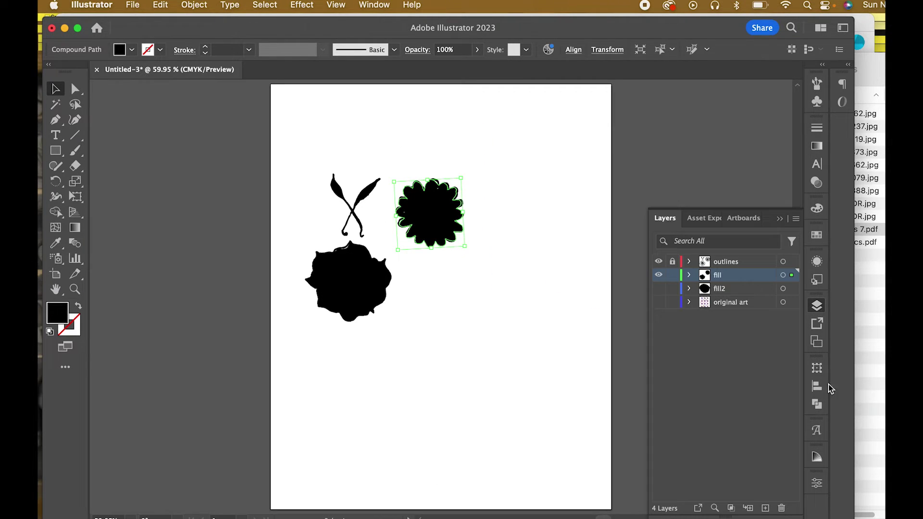
{"action": "left_click", "coordinate": [658, 302]}
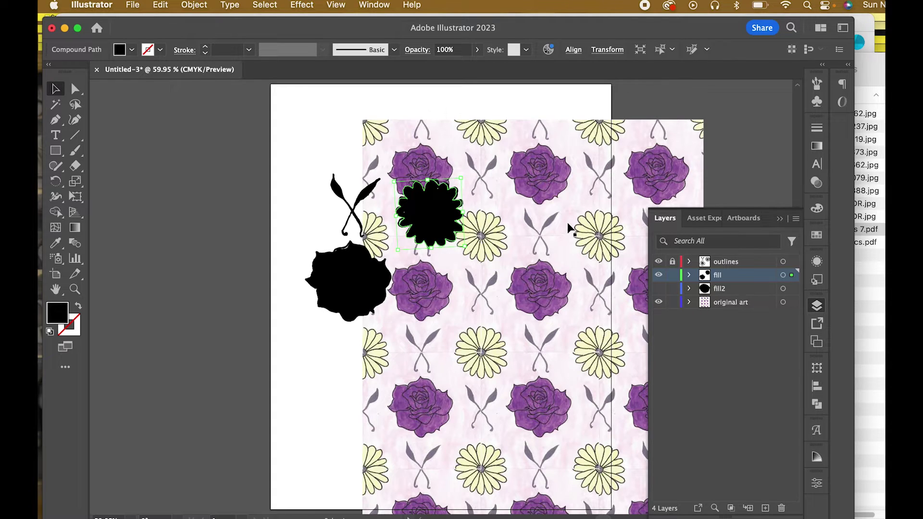
{"action": "left_click", "coordinate": [74, 289]}
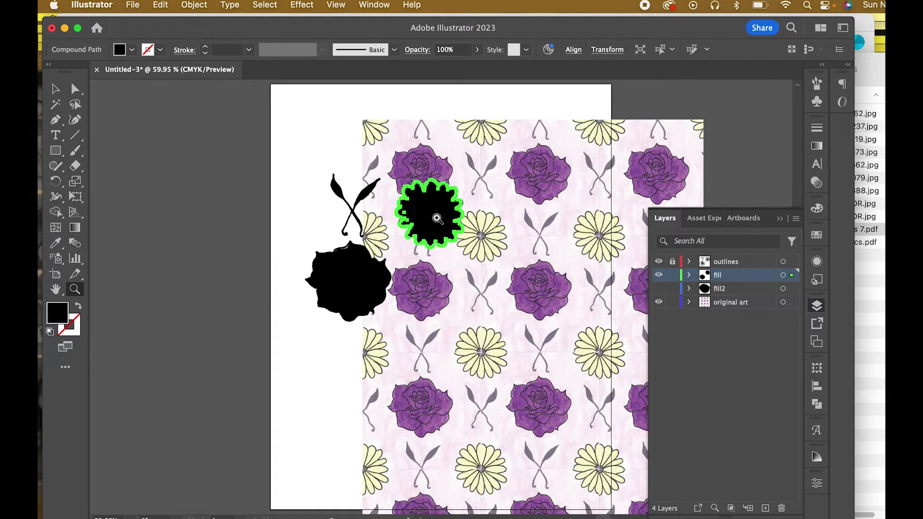
{"action": "left_click_drag", "start_coordinate": [460, 212], "coordinate": [532, 278]}
{"action": "key", "text": "v"}
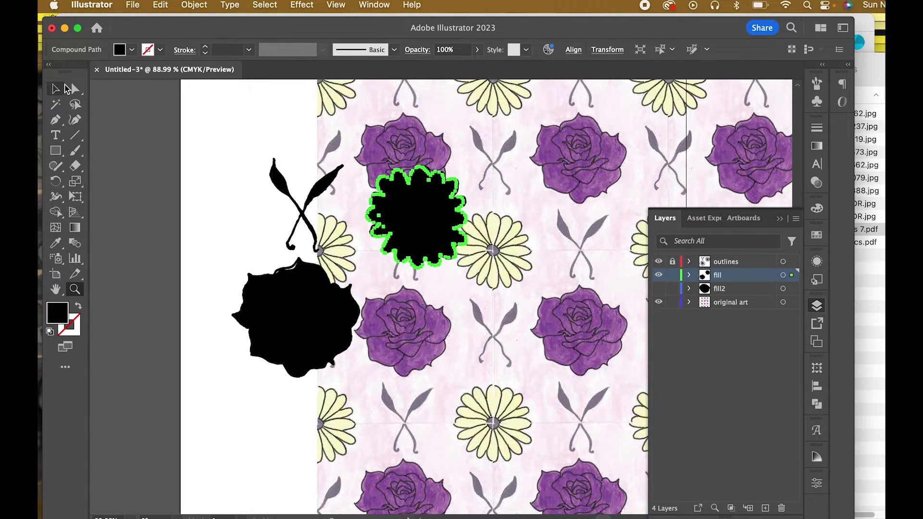
{"action": "left_click_drag", "start_coordinate": [532, 166], "coordinate": [898, 151]}
Step: Recolor the solid daisy with pale yellow sampled by Eyedropper from a daisy petal in the original art
{"action": "left_click", "coordinate": [431, 206]}
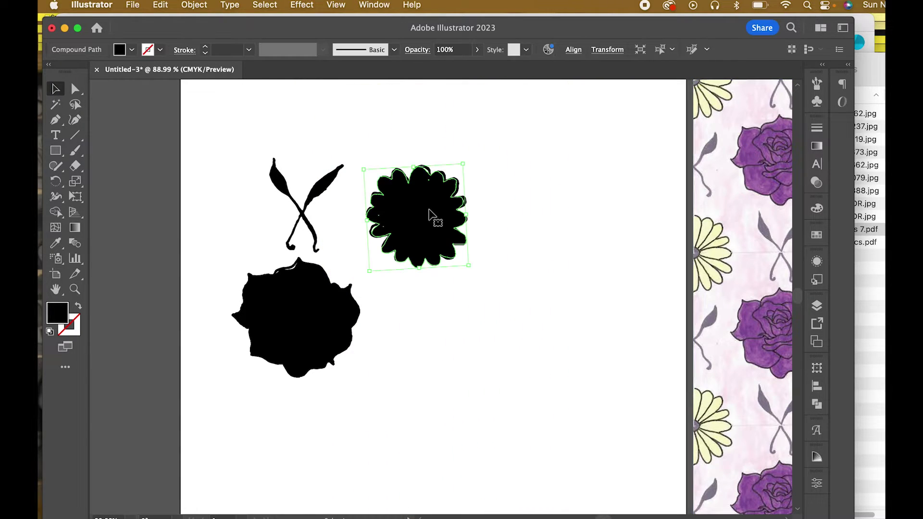
{"action": "left_click", "coordinate": [55, 242]}
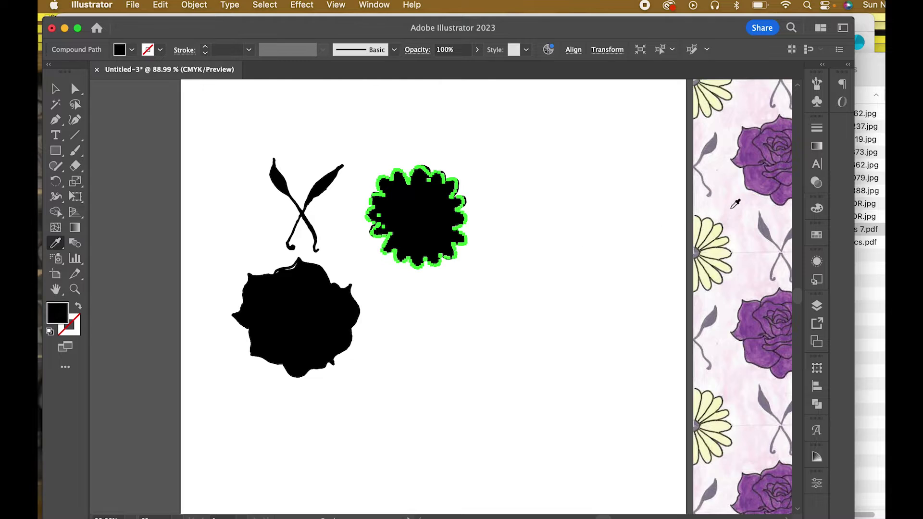
{"action": "left_click", "coordinate": [753, 151]}
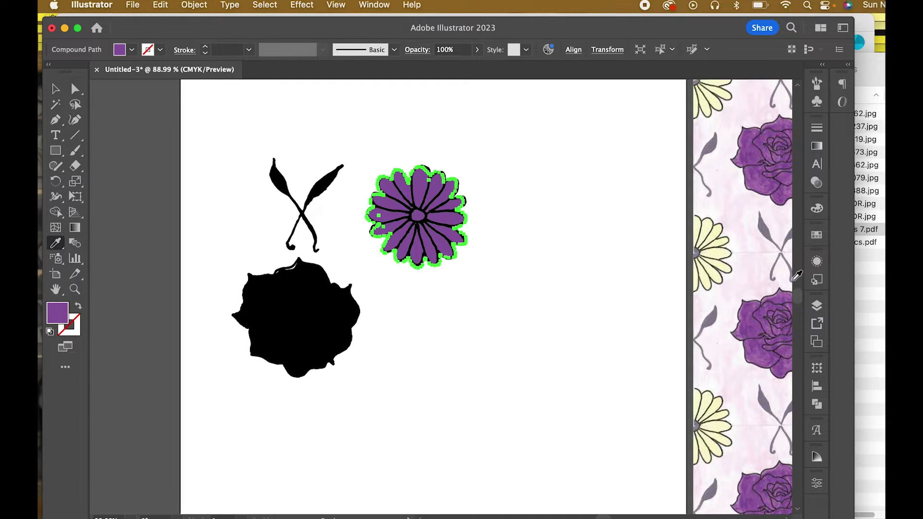
{"action": "left_click", "coordinate": [722, 228]}
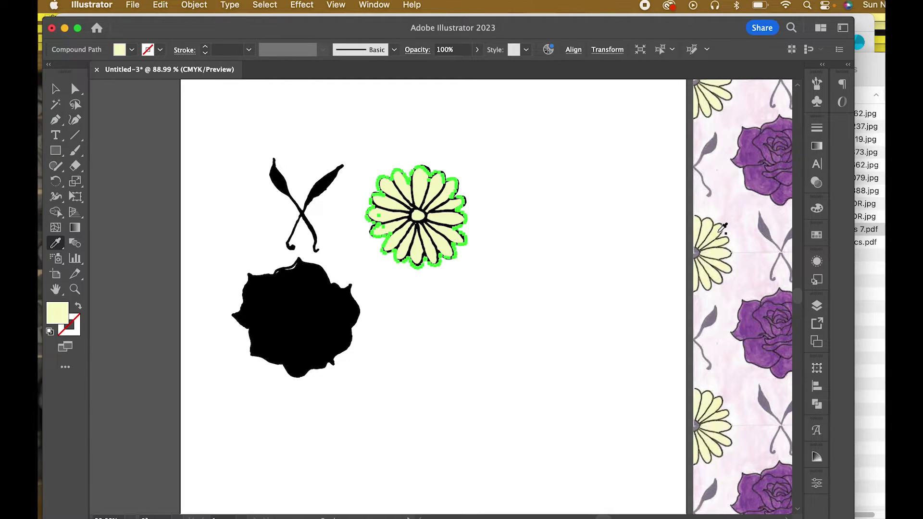
Step: Recolor the solid rose with purple sampled by Eyedropper from a rose in the original art
{"action": "left_click", "coordinate": [276, 320]}
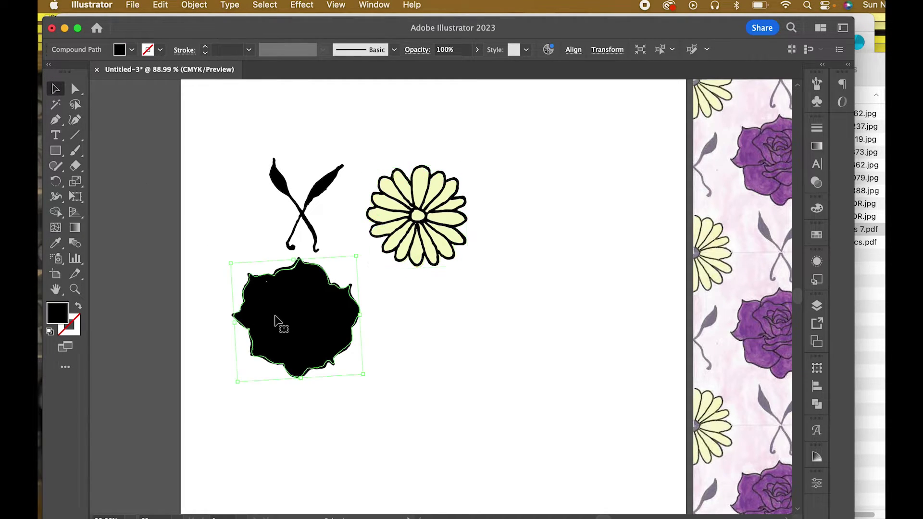
{"action": "left_click", "coordinate": [56, 244]}
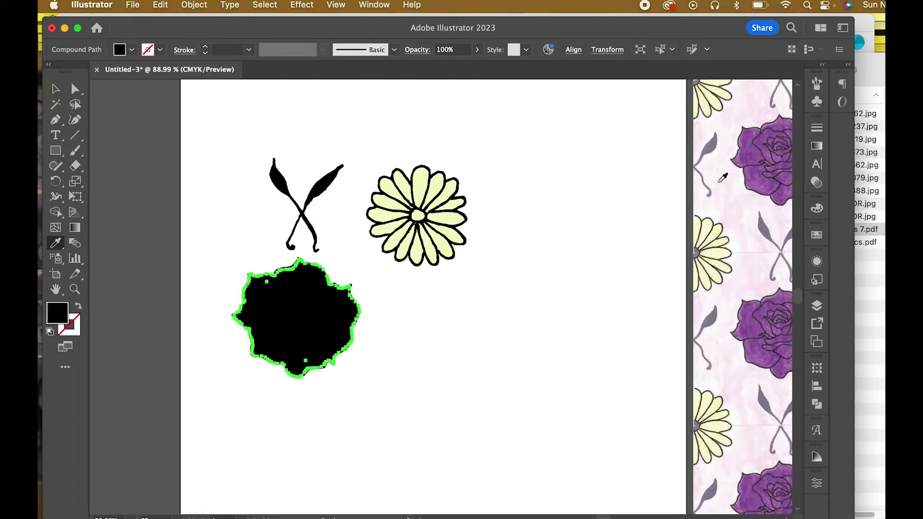
{"action": "left_click", "coordinate": [757, 154]}
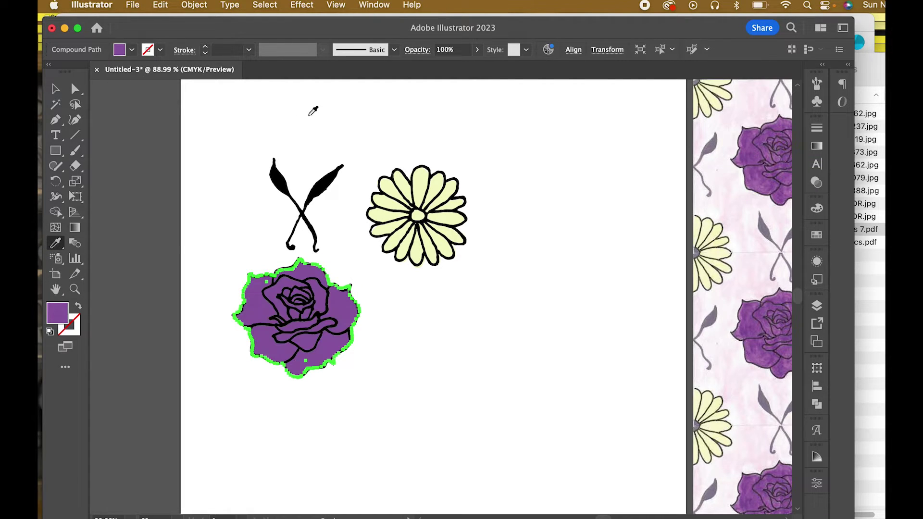
{"action": "left_click", "coordinate": [56, 89]}
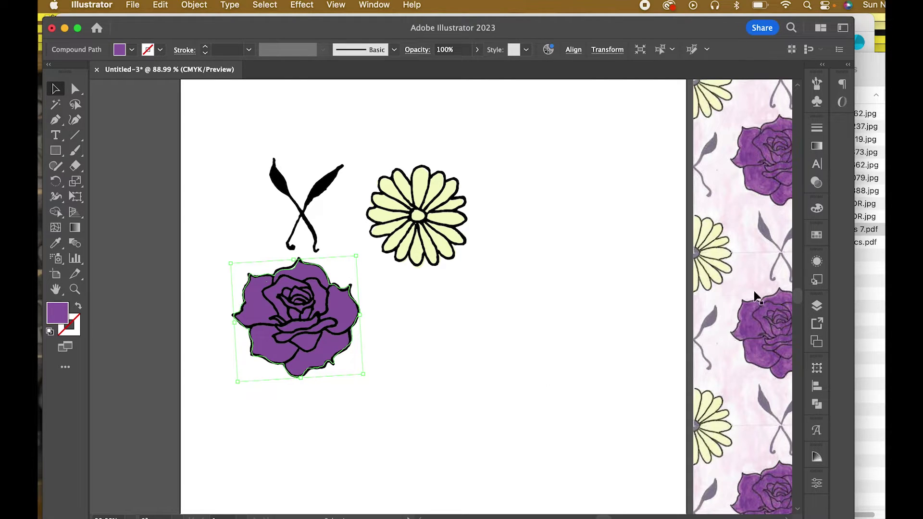
Step: Show the fill2 layer above the fill layer and place its small black oval over the daisy's center
{"action": "left_click", "coordinate": [817, 306]}
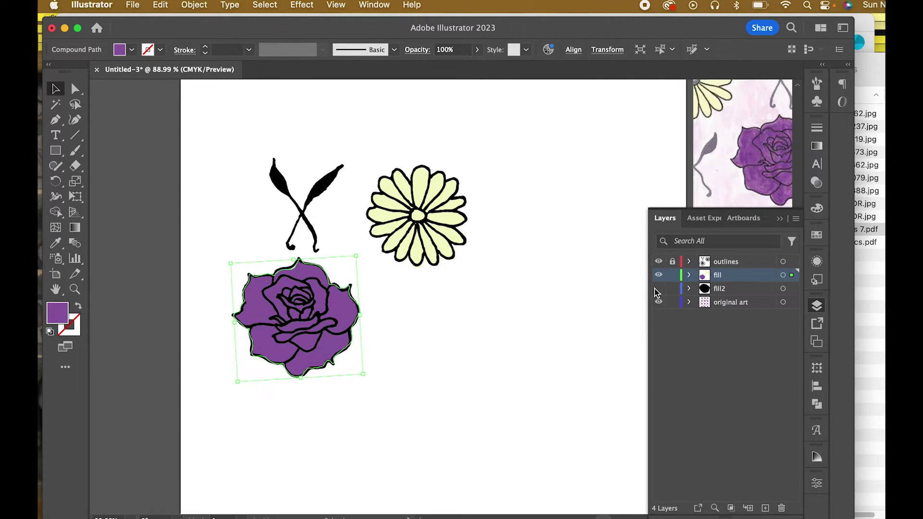
{"action": "left_click", "coordinate": [658, 288]}
{"action": "left_click", "coordinate": [492, 496]}
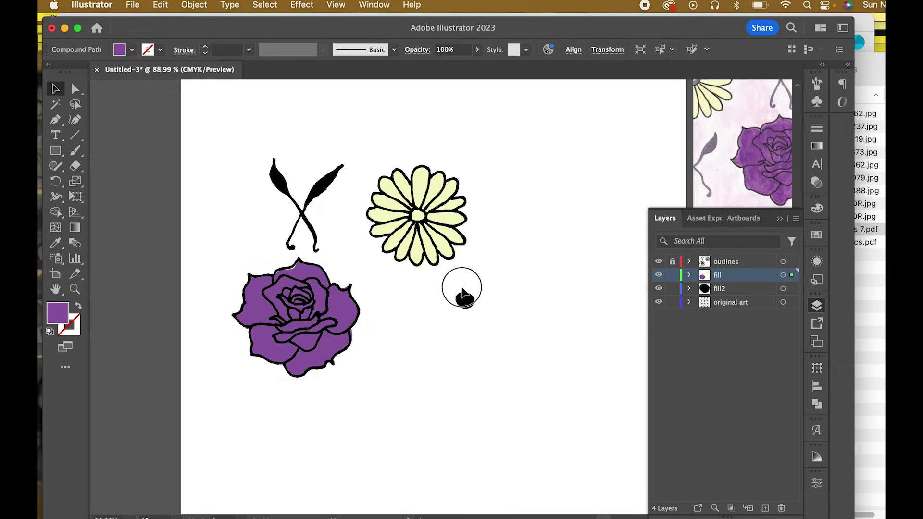
{"action": "left_click_drag", "start_coordinate": [424, 230], "coordinate": [455, 308]}
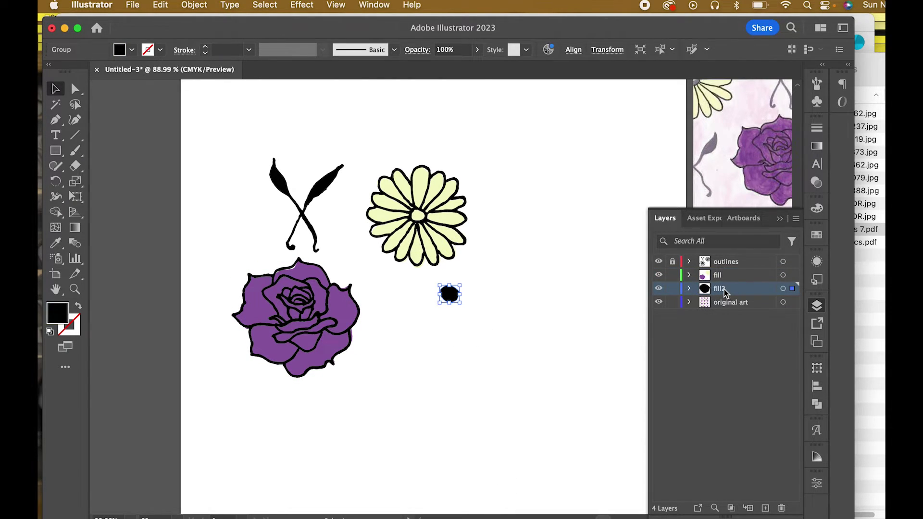
{"action": "left_click_drag", "start_coordinate": [723, 294], "coordinate": [726, 270]}
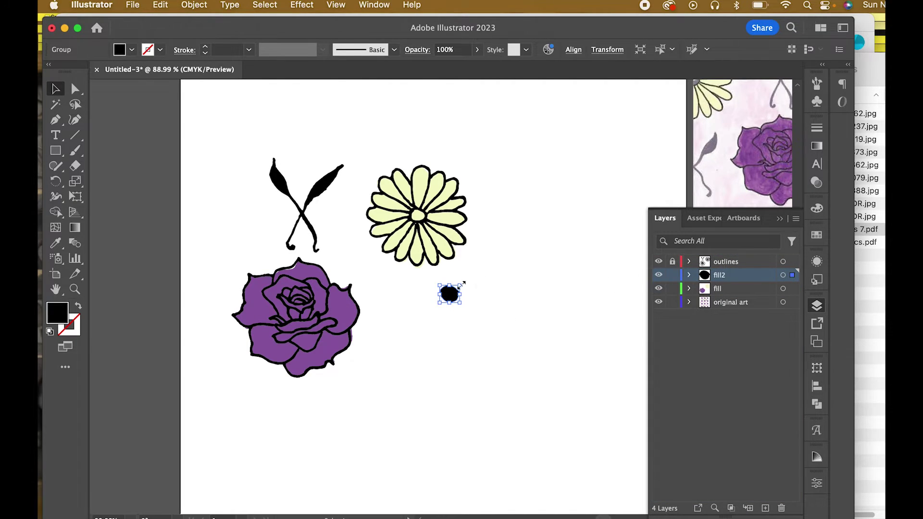
{"action": "left_click_drag", "start_coordinate": [447, 295], "coordinate": [417, 217]}
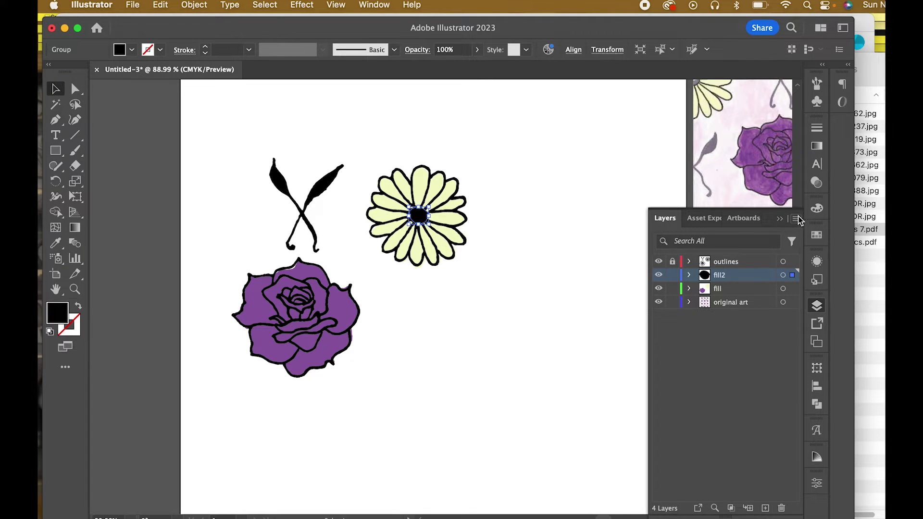
Step: Recolor the daisy's center oval with the greyish purple sampled from a daisy center in the original art
{"action": "scroll", "coordinate": [695, 171], "scroll_direction": "up", "scroll_amount": 2}
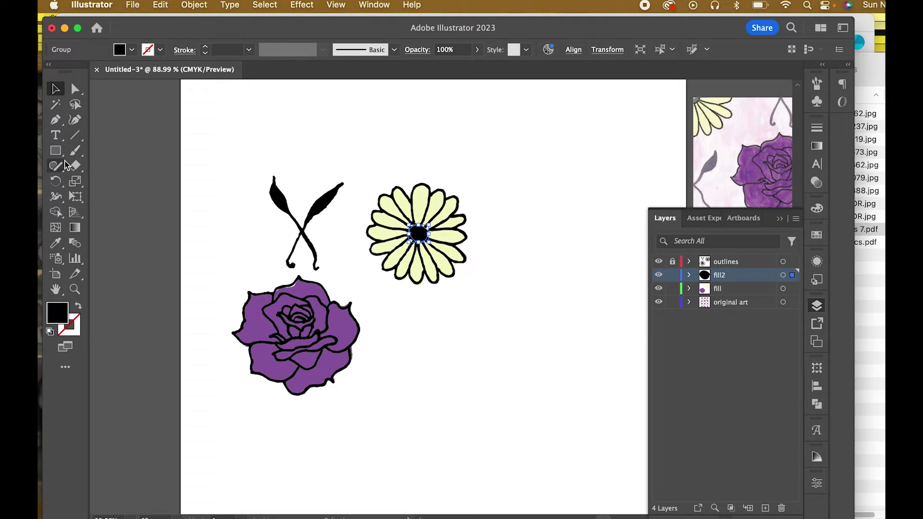
{"action": "left_click", "coordinate": [56, 243]}
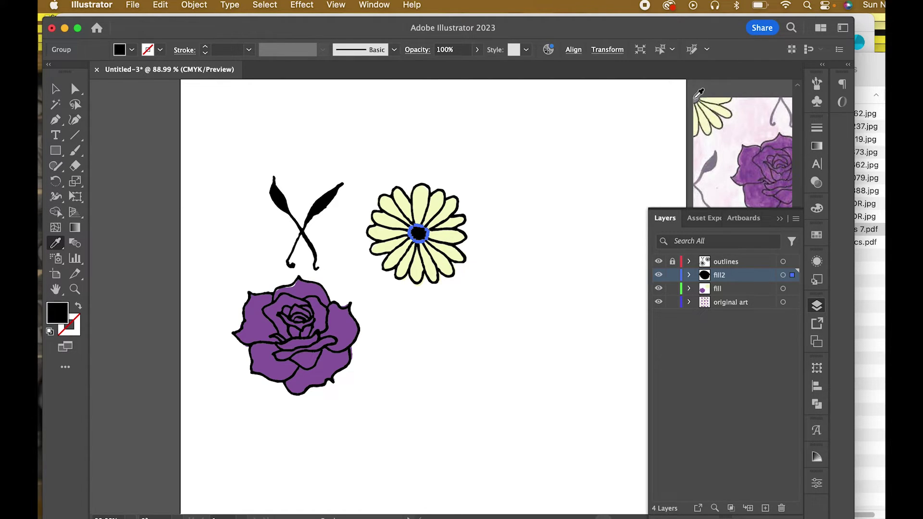
{"action": "left_click", "coordinate": [695, 98]}
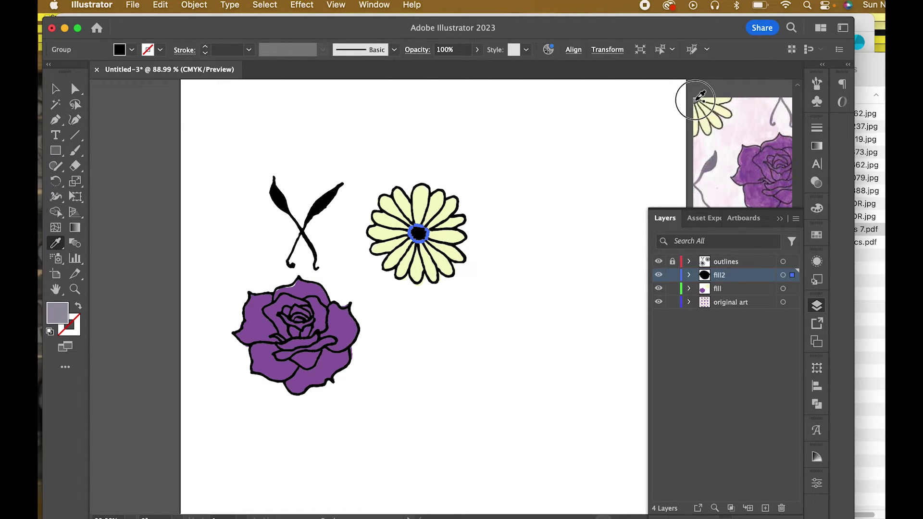
{"action": "left_click", "coordinate": [56, 88]}
Step: Unlock the outlines layer
{"action": "left_click", "coordinate": [320, 211]}
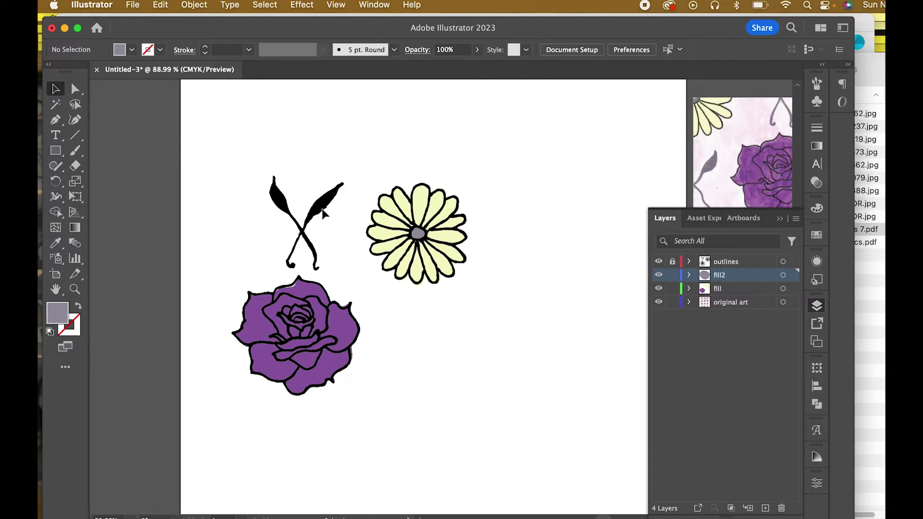
{"action": "left_click", "coordinate": [672, 261]}
{"action": "left_click", "coordinate": [321, 213]}
{"action": "left_click", "coordinate": [188, 157]}
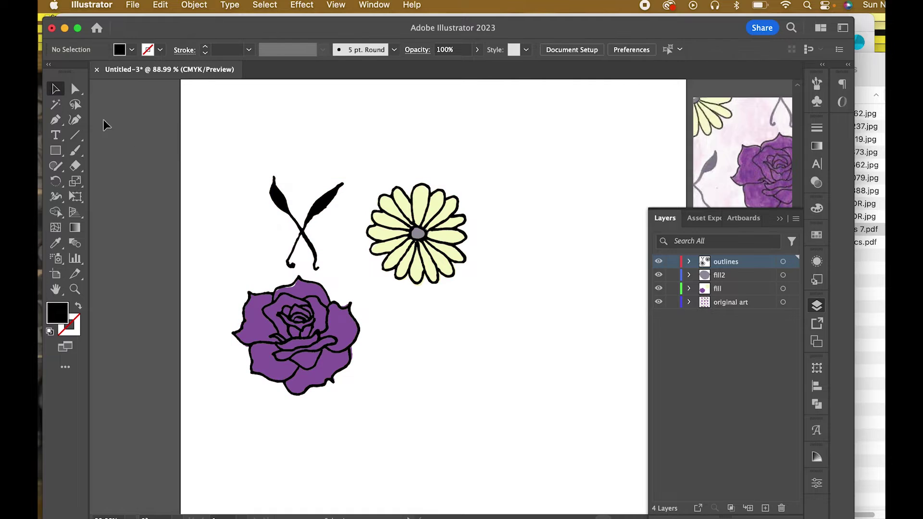
{"action": "left_click", "coordinate": [75, 88]}
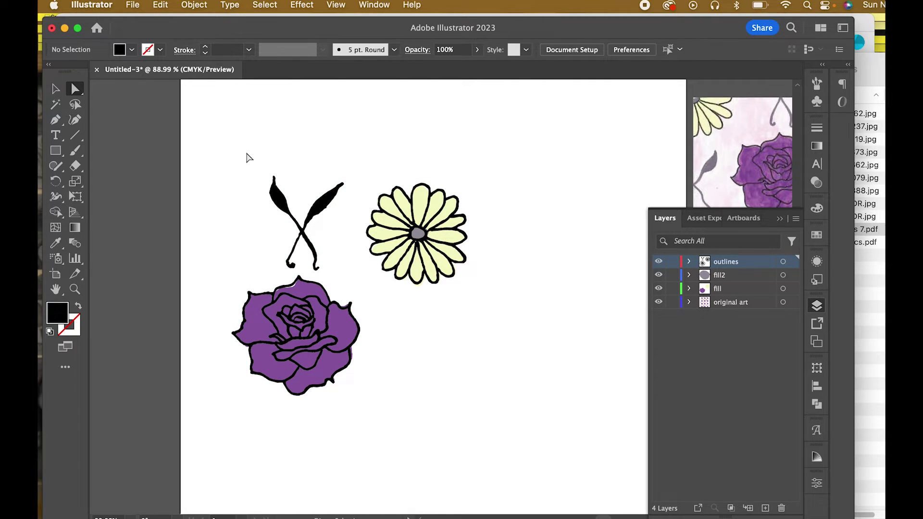
{"action": "left_click_drag", "start_coordinate": [250, 153], "coordinate": [352, 275]}
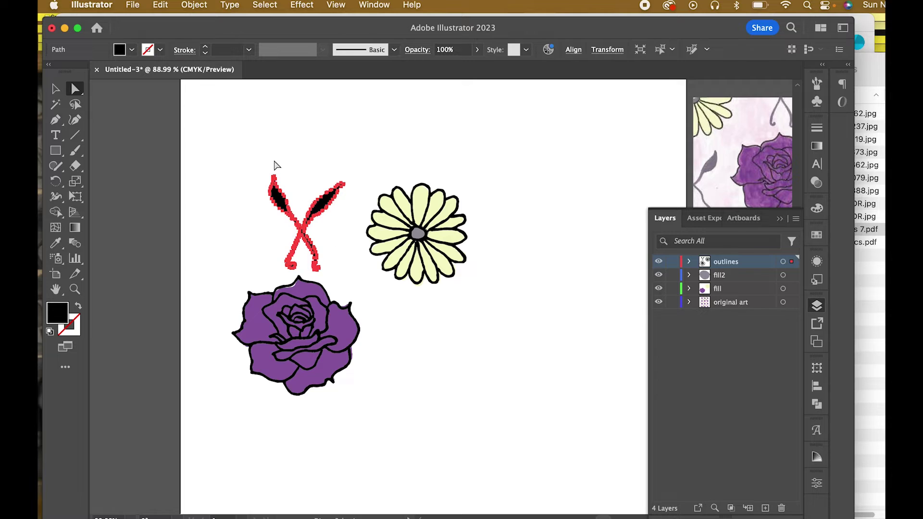
{"action": "left_click", "coordinate": [261, 143]}
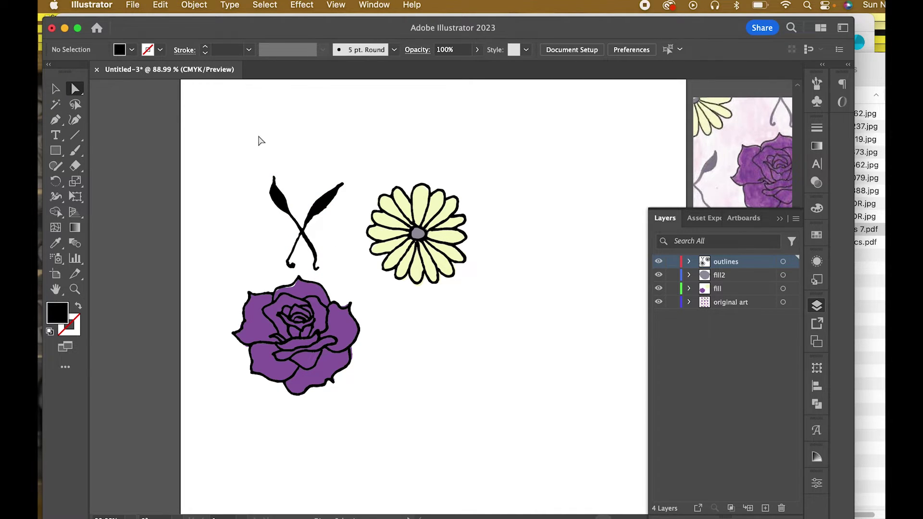
{"action": "left_click", "coordinate": [314, 208]}
{"action": "left_click_drag", "start_coordinate": [253, 151], "coordinate": [313, 206]}
{"action": "left_click", "coordinate": [284, 164]}
{"action": "left_click", "coordinate": [55, 88]}
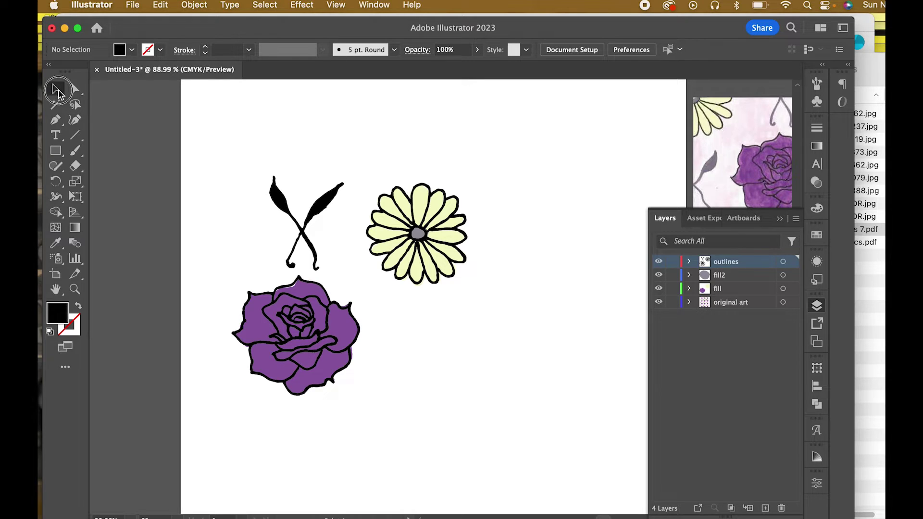
{"action": "left_click", "coordinate": [357, 325]}
{"action": "left_click", "coordinate": [319, 215]}
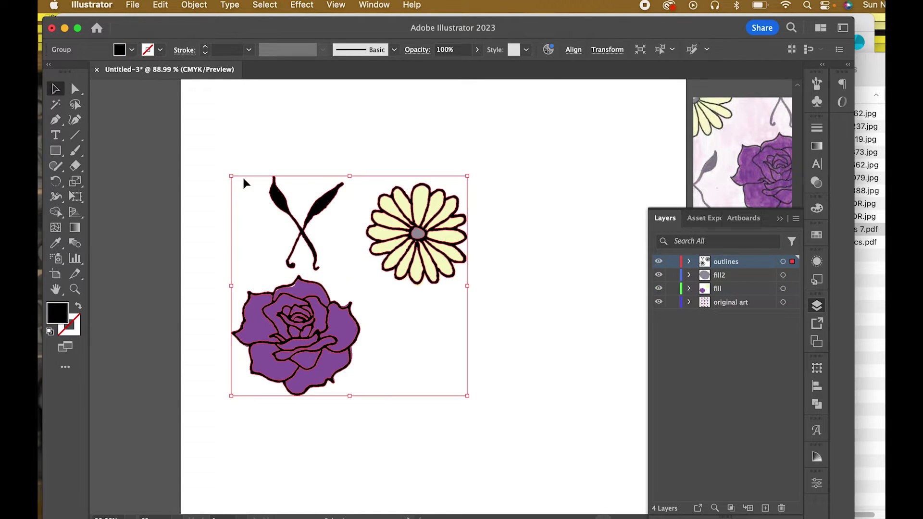
Step: Recolor only the crossed leaves in the outlines layer with the greyish purple sampled by Eyedropper from a leaf in the original art
{"action": "left_click", "coordinate": [78, 90]}
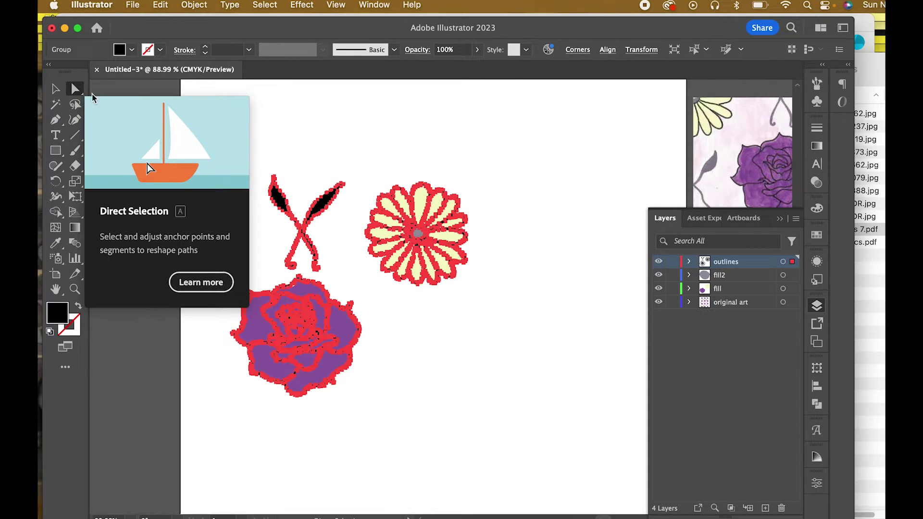
{"action": "left_click_drag", "start_coordinate": [242, 143], "coordinate": [343, 277]}
{"action": "left_click_drag", "start_coordinate": [250, 141], "coordinate": [354, 274]}
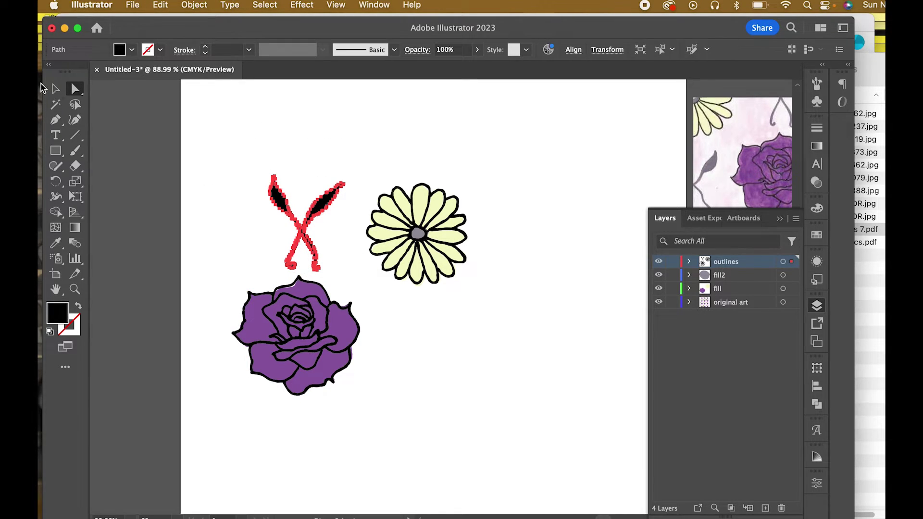
{"action": "left_click", "coordinate": [56, 243]}
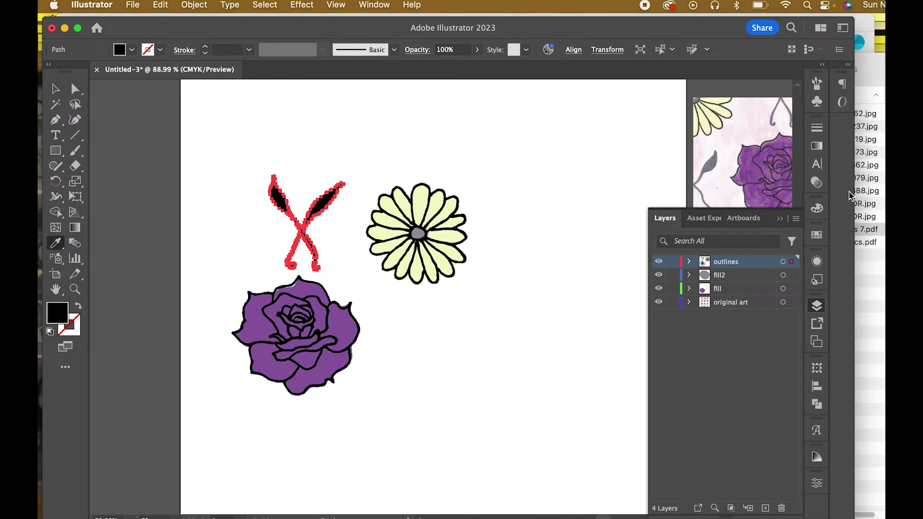
{"action": "left_click", "coordinate": [715, 162]}
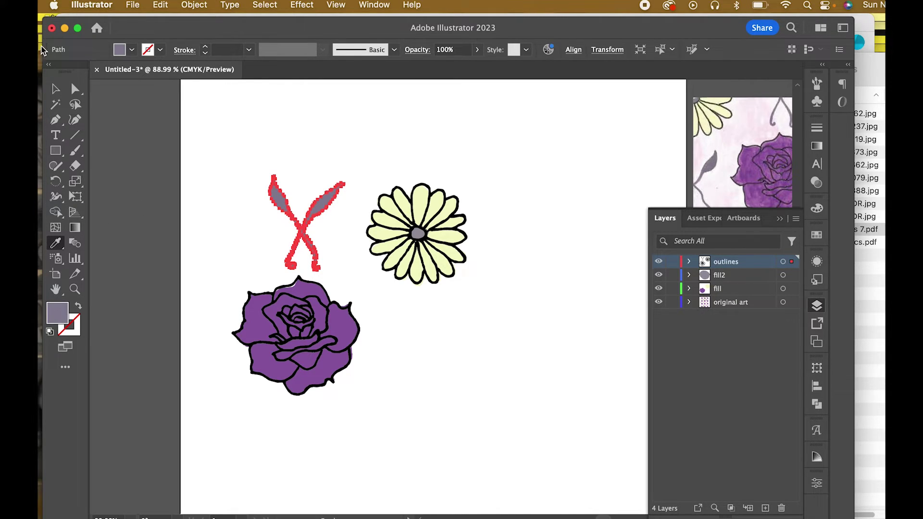
{"action": "left_click", "coordinate": [56, 88]}
{"action": "left_click", "coordinate": [604, 272]}
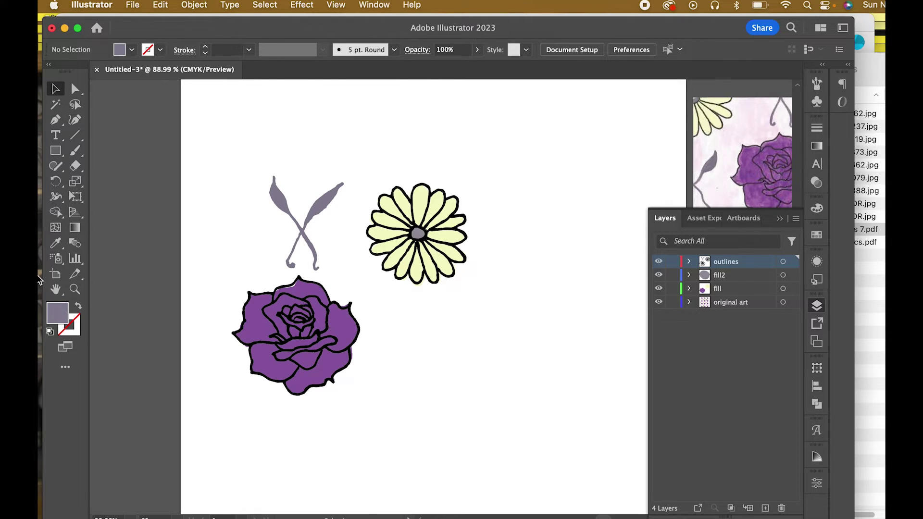
Step: Make a new pattern from the leaves, daisy and rose together with all their fills
{"action": "left_click", "coordinate": [817, 306]}
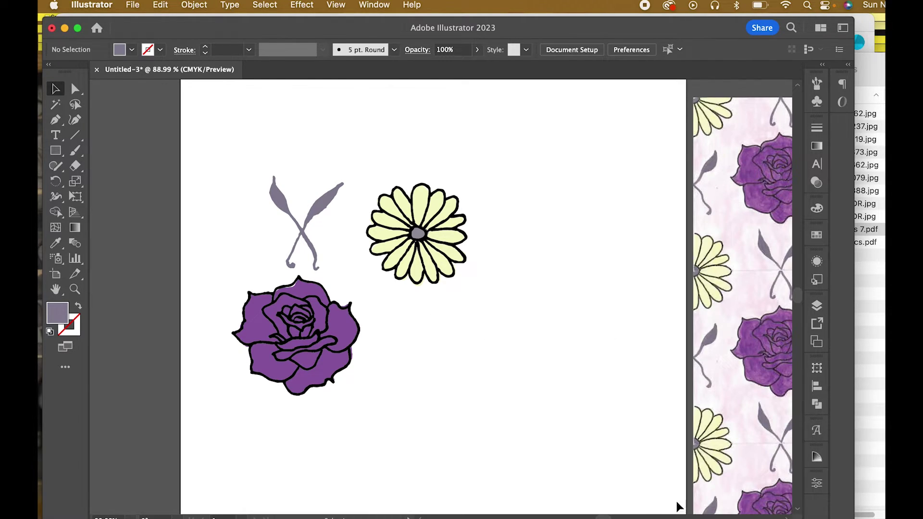
{"action": "left_click_drag", "start_coordinate": [608, 517], "coordinate": [609, 518]}
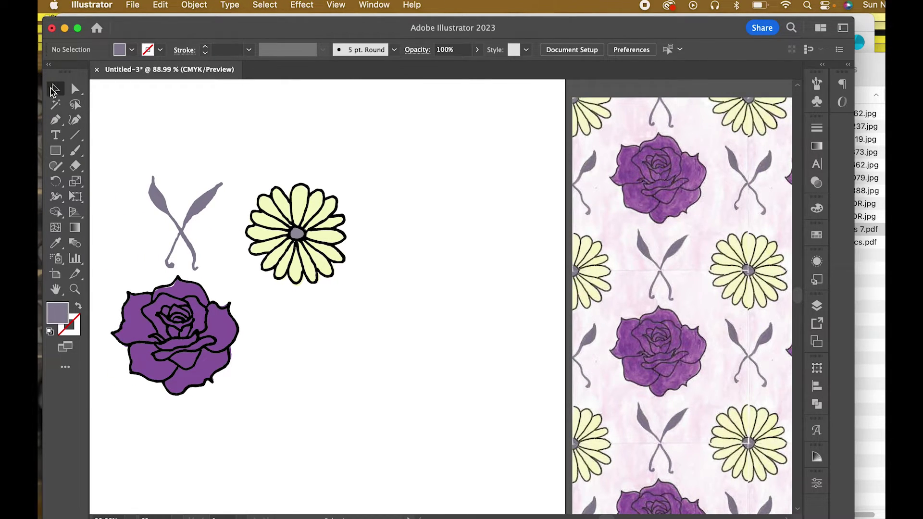
{"action": "left_click_drag", "start_coordinate": [119, 146], "coordinate": [370, 425]}
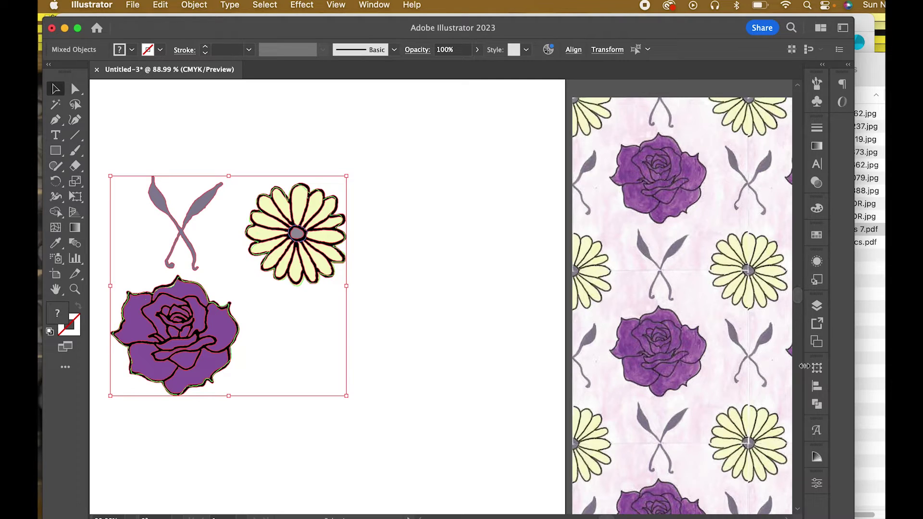
{"action": "left_click", "coordinate": [816, 305]}
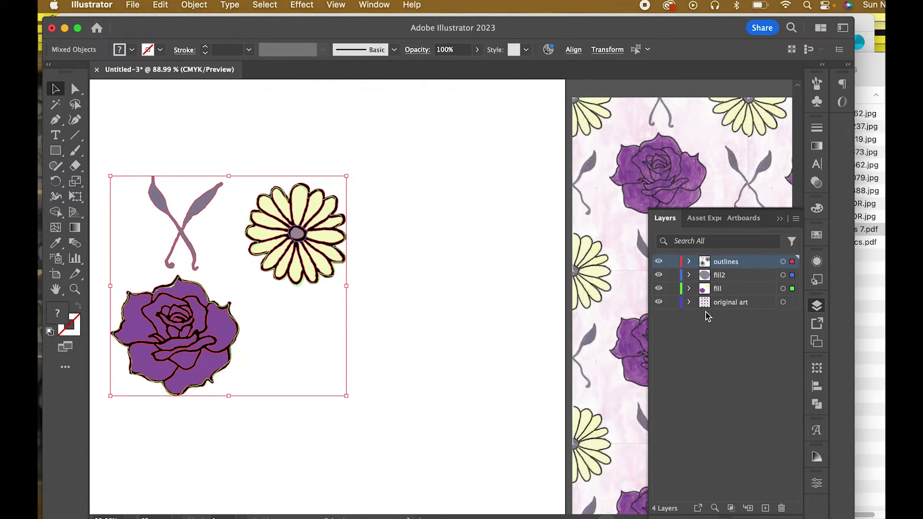
{"action": "left_click_drag", "start_coordinate": [372, 143], "coordinate": [117, 427]}
{"action": "left_click", "coordinate": [195, 5]}
{"action": "mouse_move", "coordinate": [208, 372]}
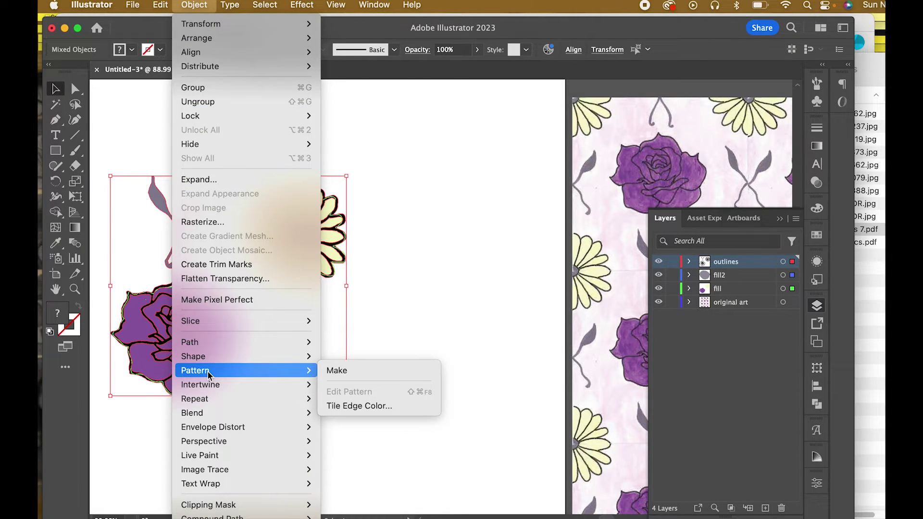
{"action": "left_click", "coordinate": [334, 372]}
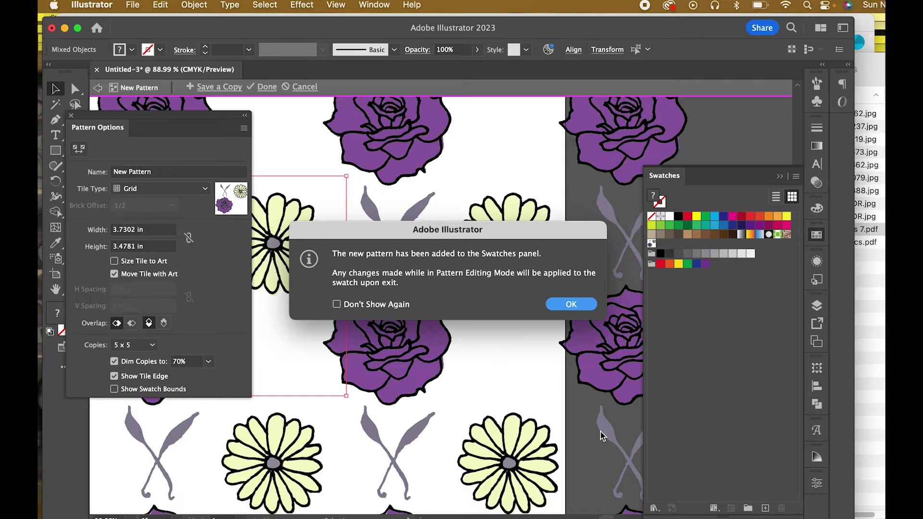
{"action": "left_click", "coordinate": [567, 304]}
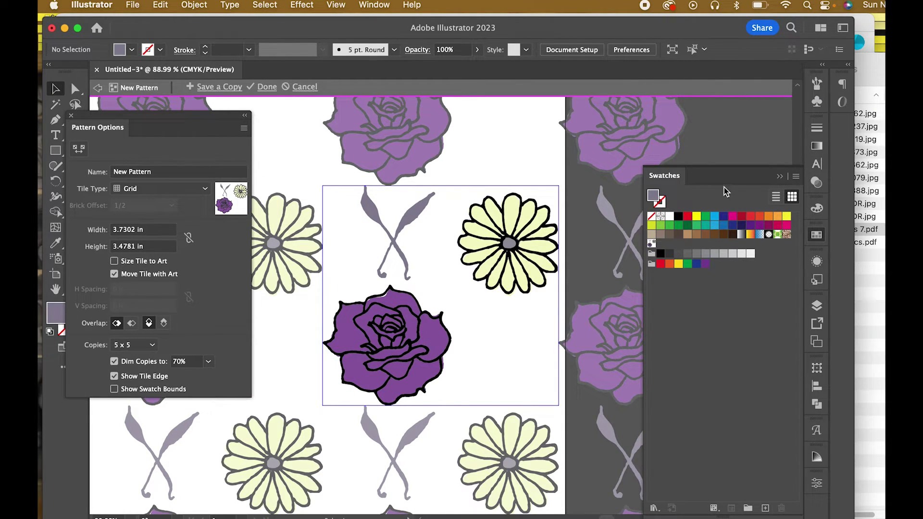
{"action": "left_click", "coordinate": [780, 178]}
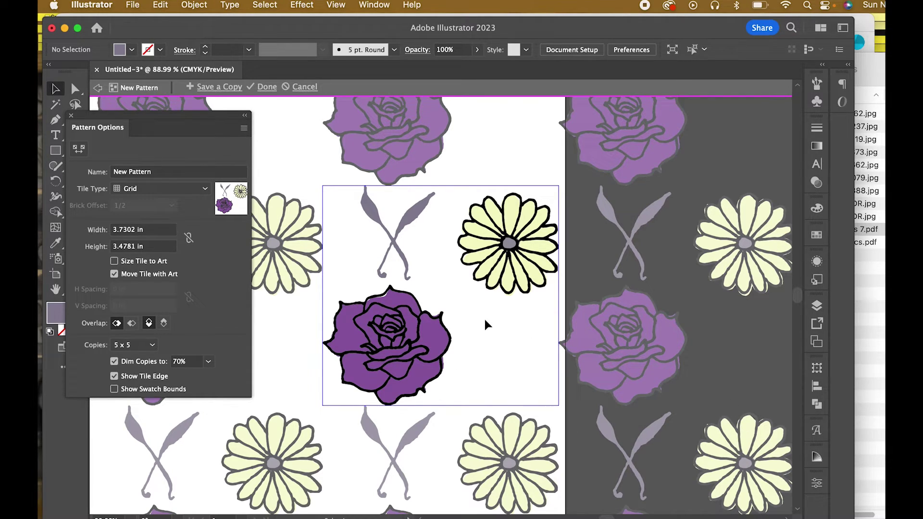
Step: Ungroup the combined outlines of the leaves, daisy and rose inside the pattern tile
{"action": "left_click", "coordinate": [399, 229]}
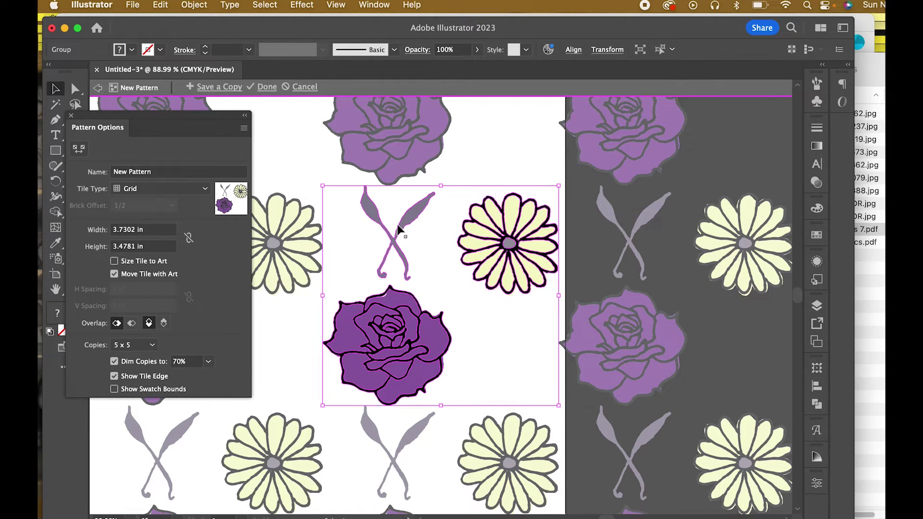
{"action": "left_click", "coordinate": [431, 214]}
{"action": "left_click", "coordinate": [75, 91]}
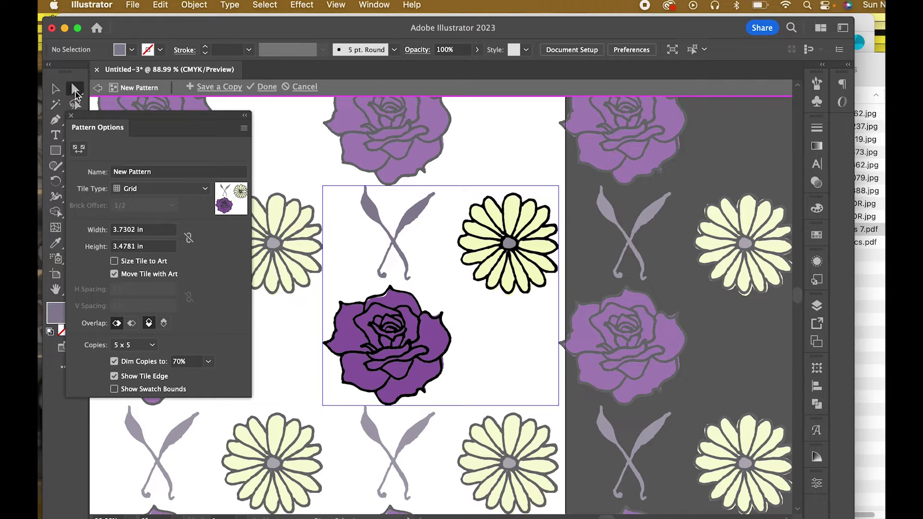
{"action": "left_click", "coordinate": [56, 89]}
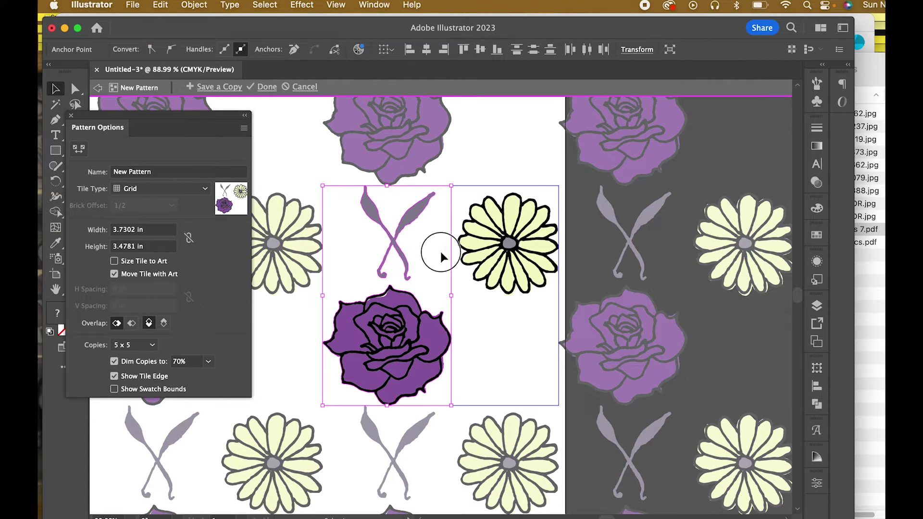
{"action": "left_click", "coordinate": [440, 250]}
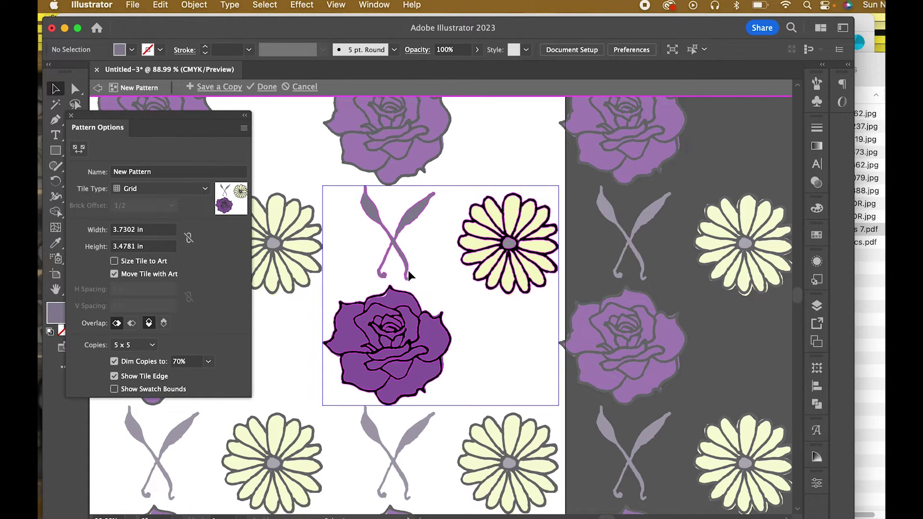
{"action": "left_click", "coordinate": [409, 271]}
{"action": "left_click", "coordinate": [193, 6]}
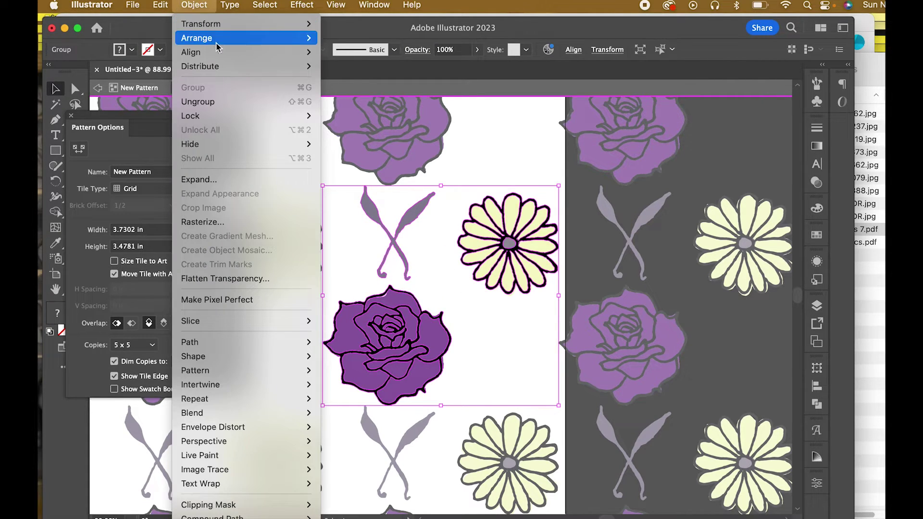
{"action": "left_click", "coordinate": [210, 106]}
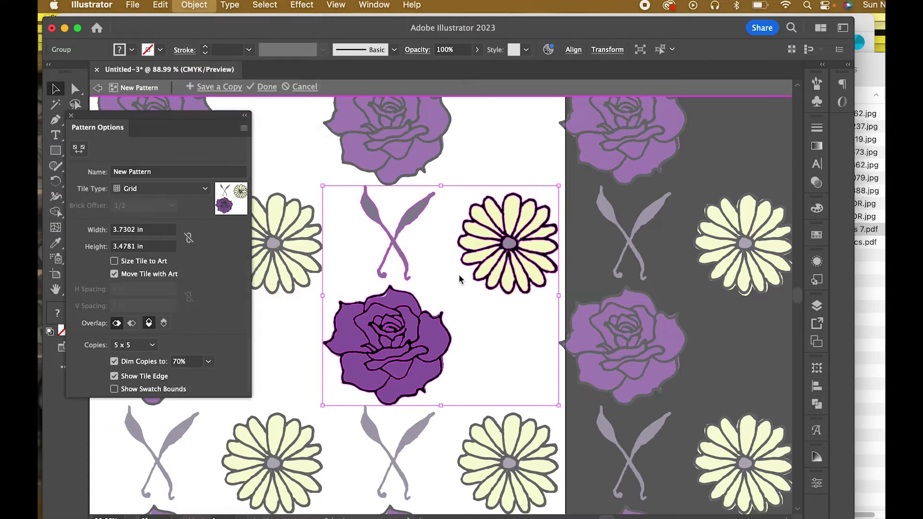
{"action": "left_click", "coordinate": [346, 250]}
Step: Duplicate the crossed leaves into the empty space of the pattern tile below the daisy and beside the rose
{"action": "left_click", "coordinate": [368, 218]}
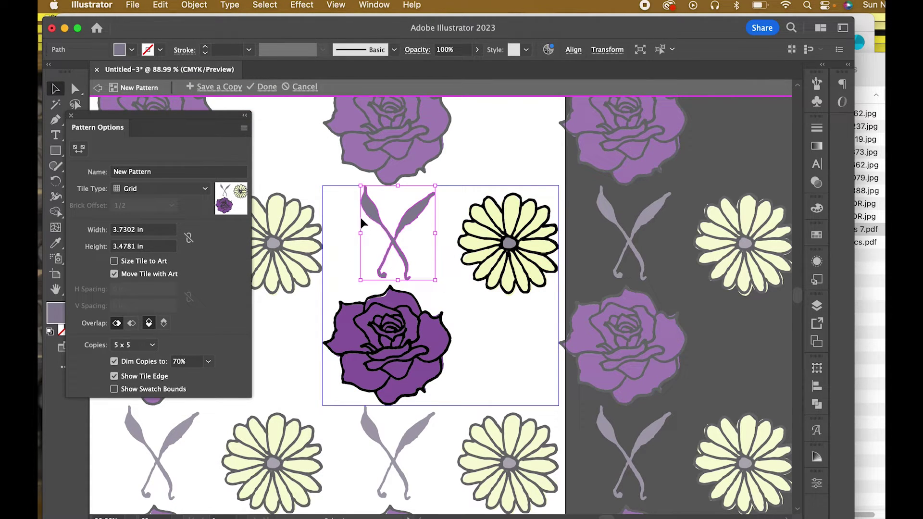
{"action": "left_click_drag", "start_coordinate": [373, 219], "coordinate": [486, 334]}
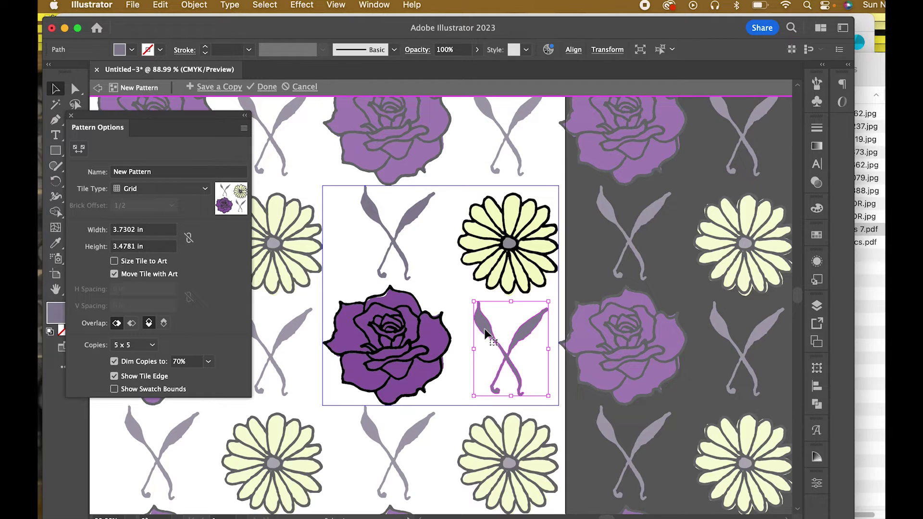
{"action": "left_click", "coordinate": [422, 244]}
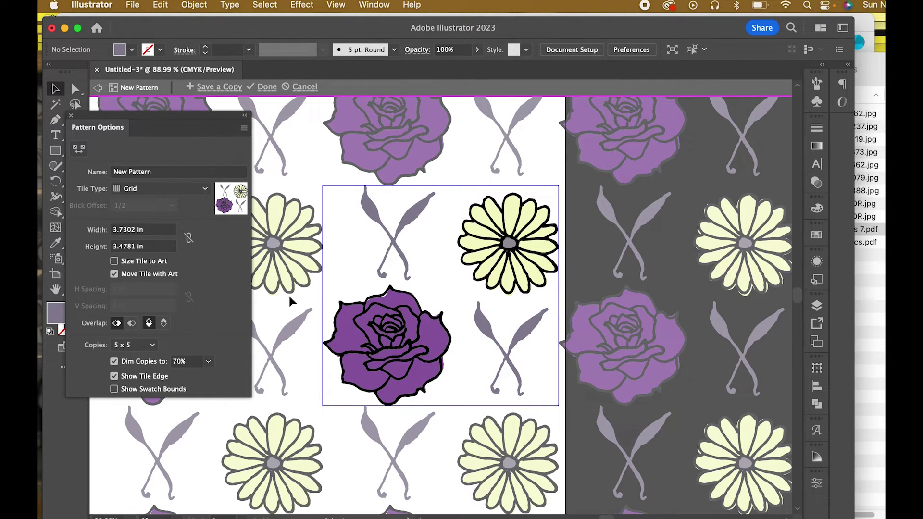
Step: Rename the new pattern and finish pattern editing
{"action": "left_click", "coordinate": [170, 174]}
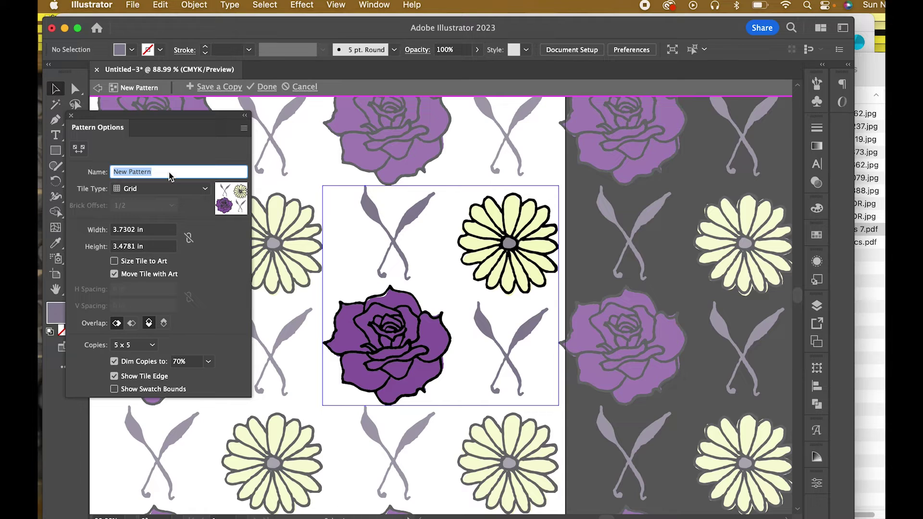
{"action": "type", "text": "L"}
{"action": "left_click", "coordinate": [267, 87]}
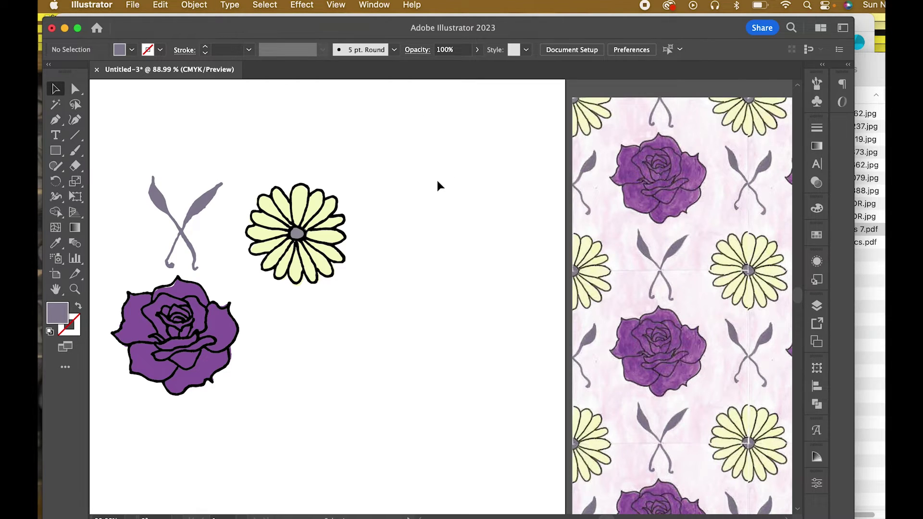
Step: Fit the artboard in view and hide the outlines, fill2 and fill layers
{"action": "key", "text": "super+0"}
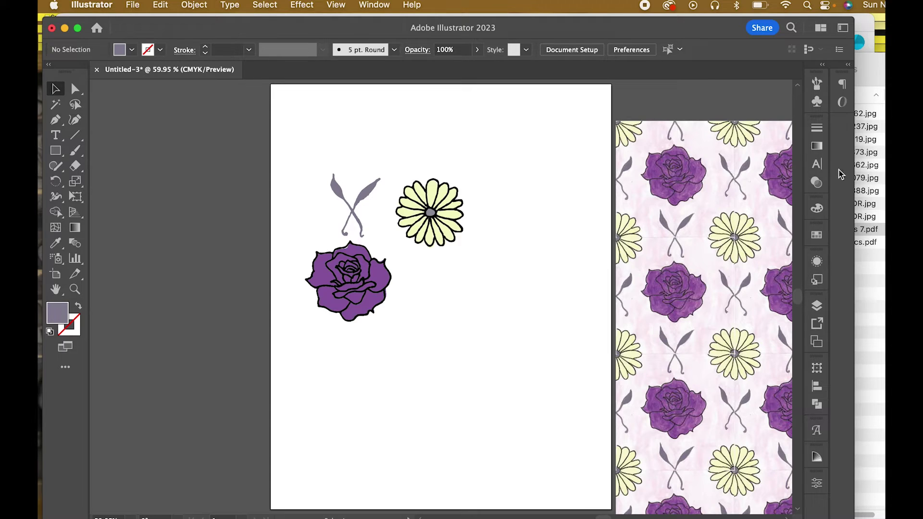
{"action": "left_click", "coordinate": [817, 306]}
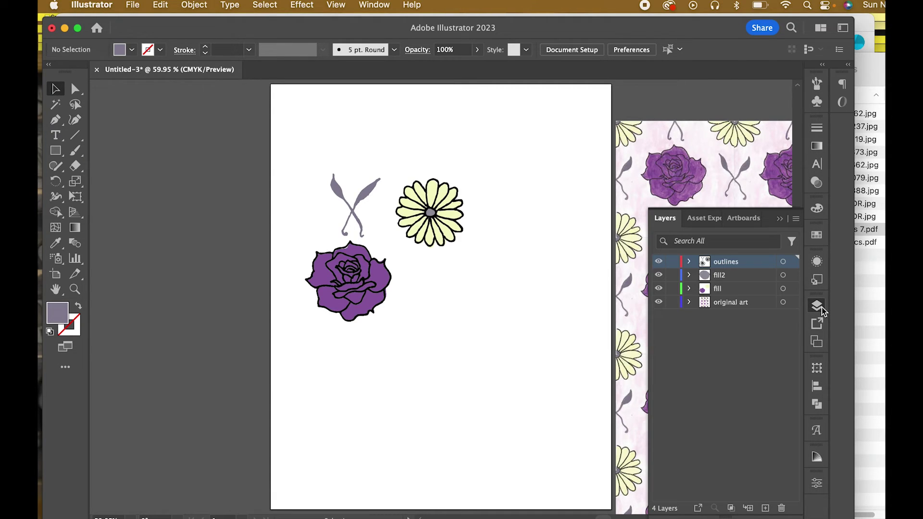
{"action": "left_click", "coordinate": [659, 261]}
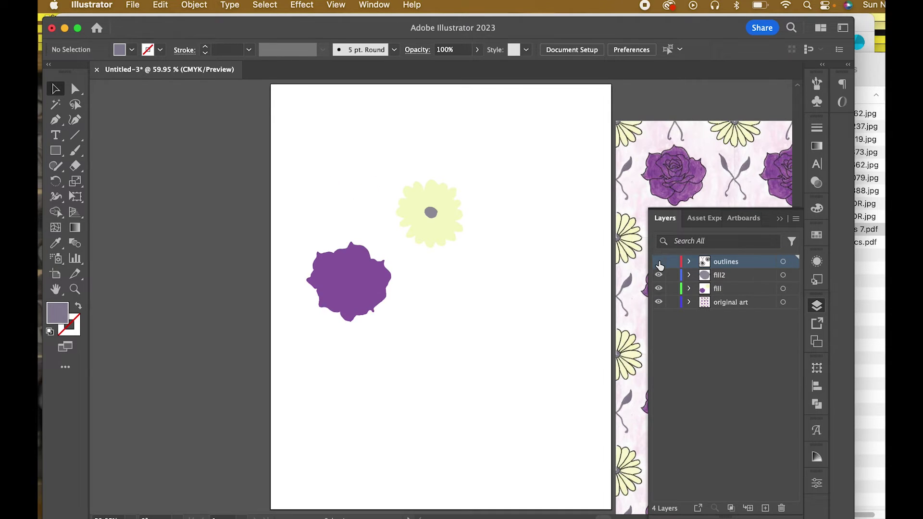
{"action": "left_click", "coordinate": [659, 275]}
{"action": "left_click", "coordinate": [659, 289]}
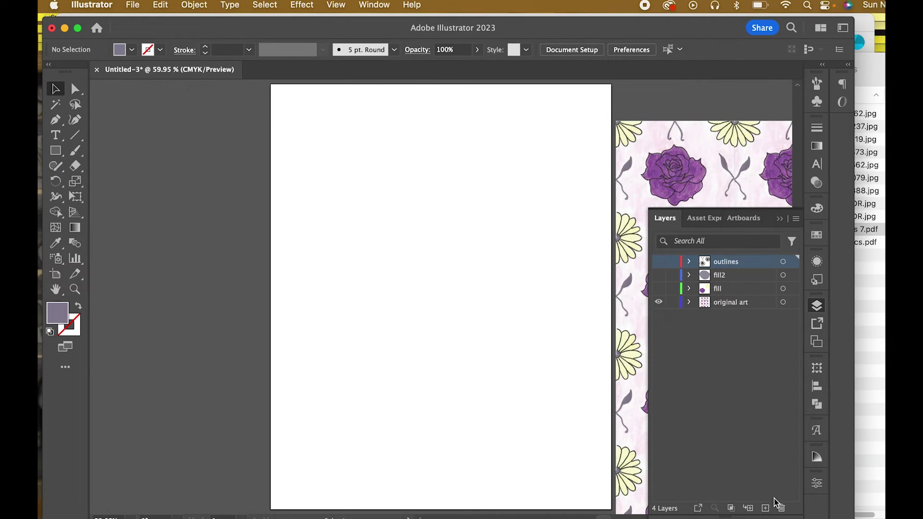
Step: Create a new layer above outlines and name it "pattern"
{"action": "left_click", "coordinate": [767, 508]}
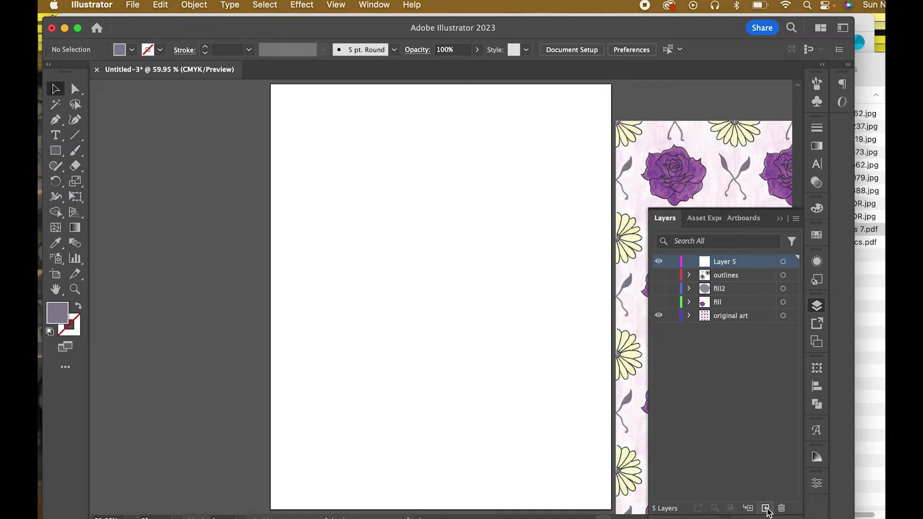
{"action": "left_click", "coordinate": [728, 262]}
{"action": "type", "text": "pattern"}
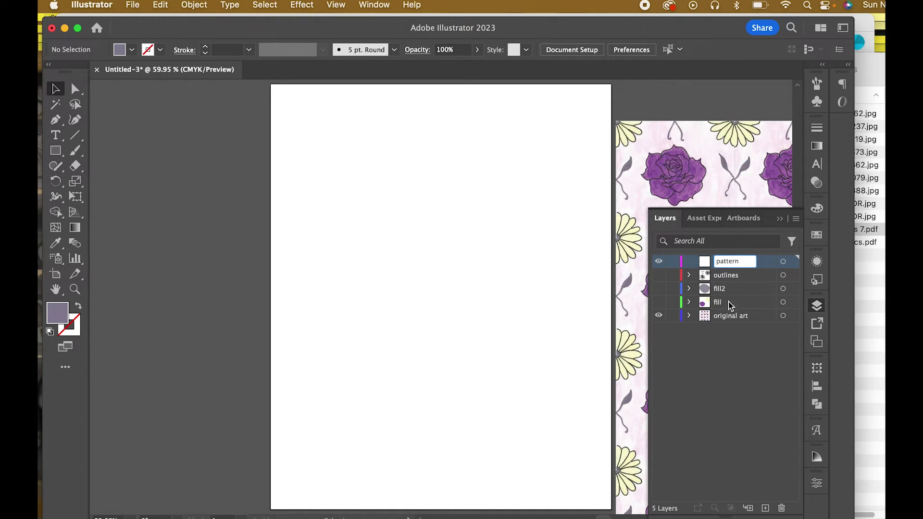
{"action": "key", "text": "Return"}
Step: Draw a rectangle on the pattern layer that covers the whole artboard out past its edges
{"action": "left_click", "coordinate": [57, 152]}
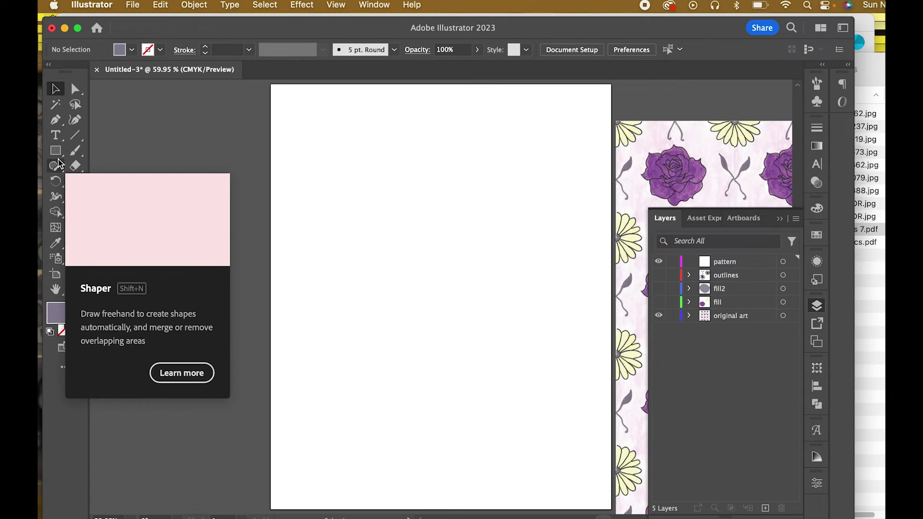
{"action": "left_click_drag", "start_coordinate": [269, 81], "coordinate": [617, 405]}
{"action": "scroll", "coordinate": [585, 433], "scroll_direction": "up", "scroll_amount": 5}
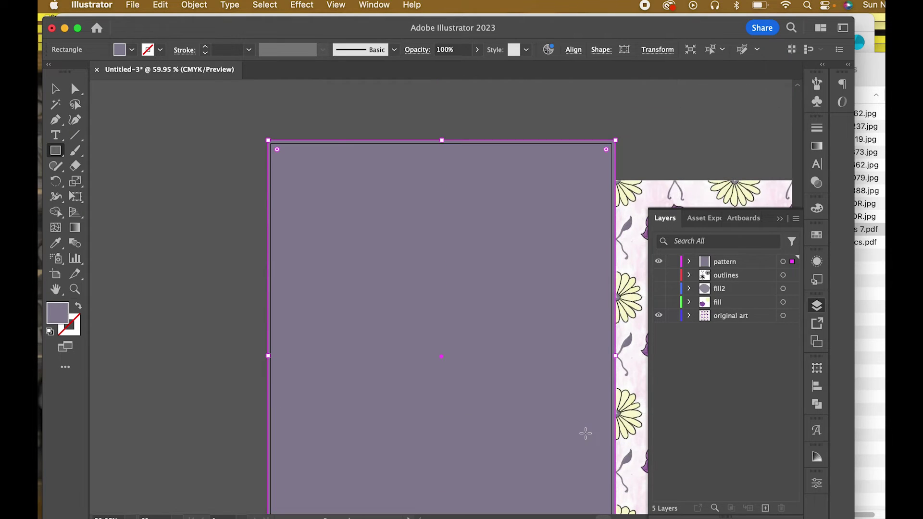
{"action": "scroll", "coordinate": [585, 433], "scroll_direction": "down", "scroll_amount": 3}
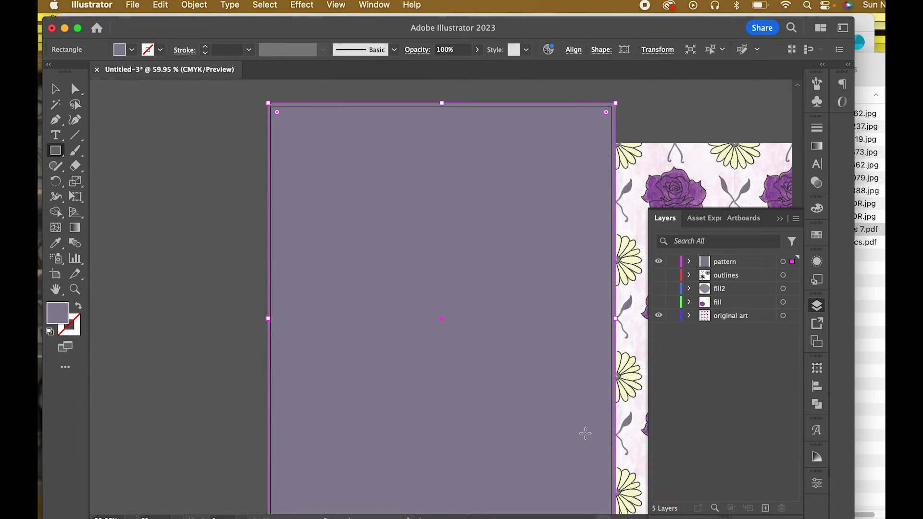
{"action": "scroll", "coordinate": [462, 268], "scroll_direction": "down", "scroll_amount": 8}
{"action": "scroll", "coordinate": [412, 118], "scroll_direction": "up", "scroll_amount": 8}
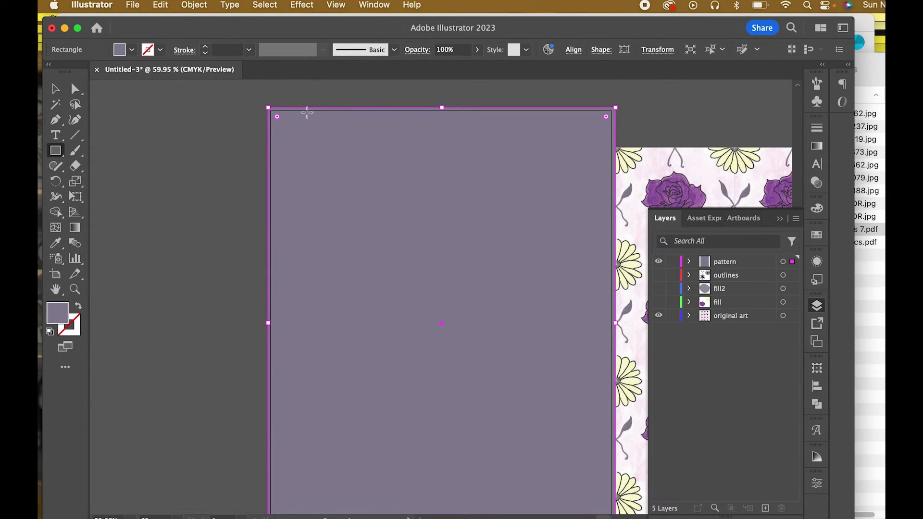
{"action": "left_click", "coordinate": [56, 88]}
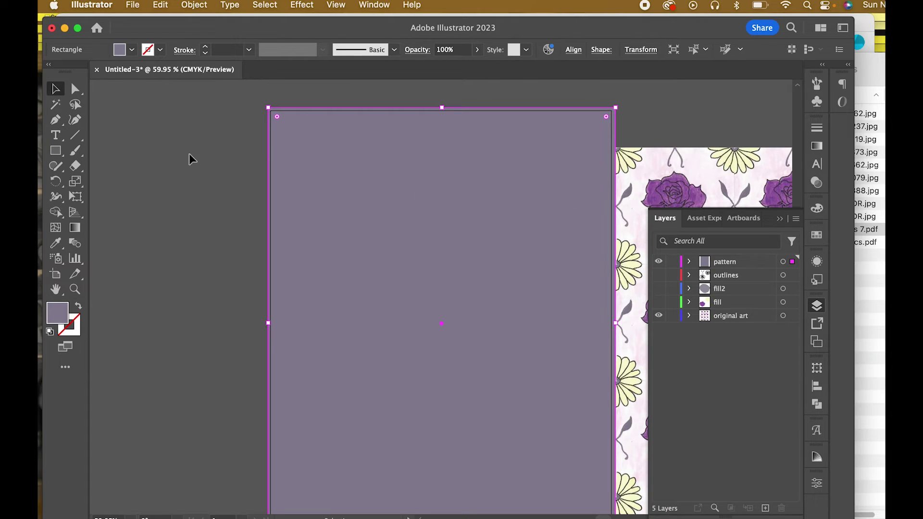
Step: Recolor the rectangle with the light pink background sampled from the original artwork using the Eyedropper
{"action": "left_click", "coordinate": [56, 244]}
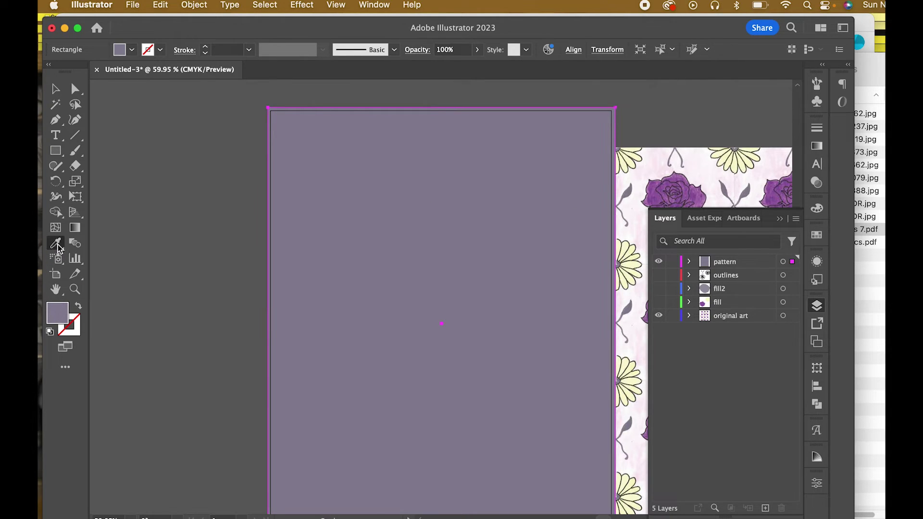
{"action": "left_click", "coordinate": [657, 163]}
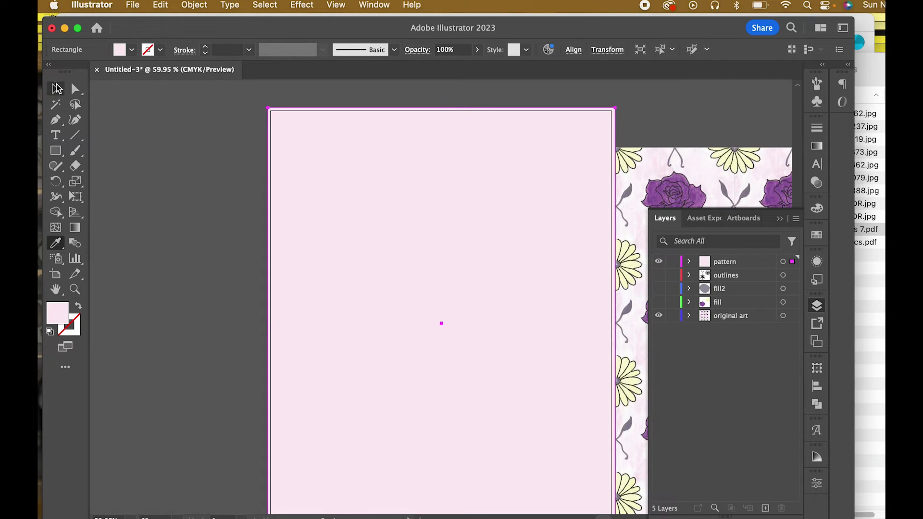
{"action": "left_click", "coordinate": [56, 88]}
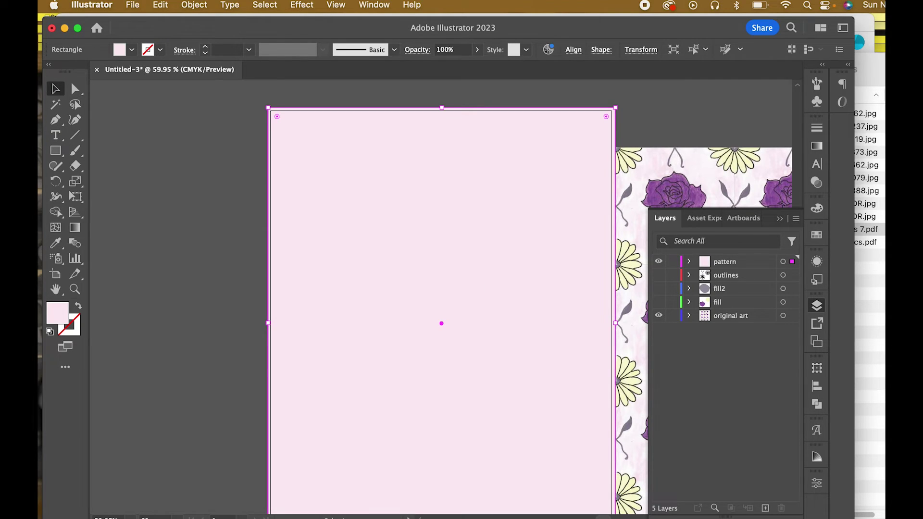
Step: Add a new layer, move the pink rectangle onto it, and place it beneath the pattern layer
{"action": "left_click", "coordinate": [766, 509]}
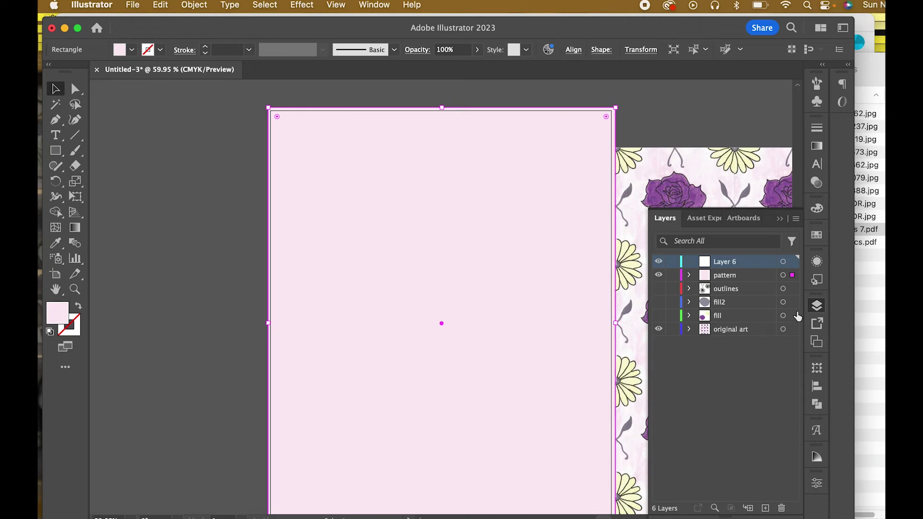
{"action": "left_click_drag", "start_coordinate": [793, 278], "coordinate": [792, 262]}
{"action": "left_click_drag", "start_coordinate": [734, 265], "coordinate": [732, 280]}
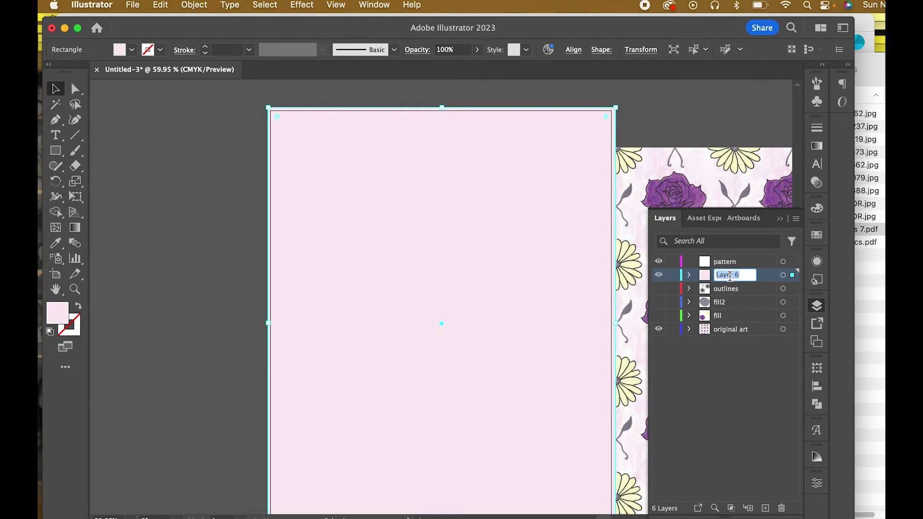
Step: Rename the pink rectangle's layer "pattern bg" and lock it
{"action": "type", "text": "pa"}
{"action": "key", "text": "Return"}
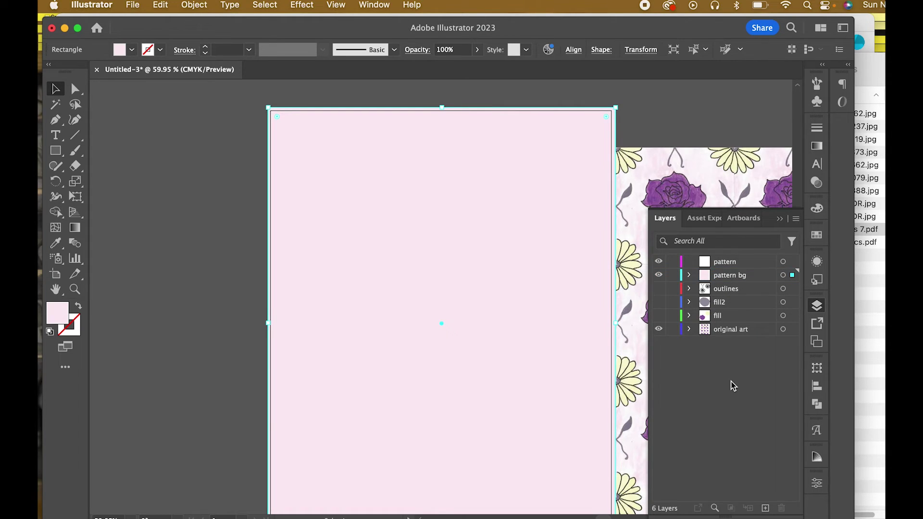
{"action": "left_click", "coordinate": [672, 275]}
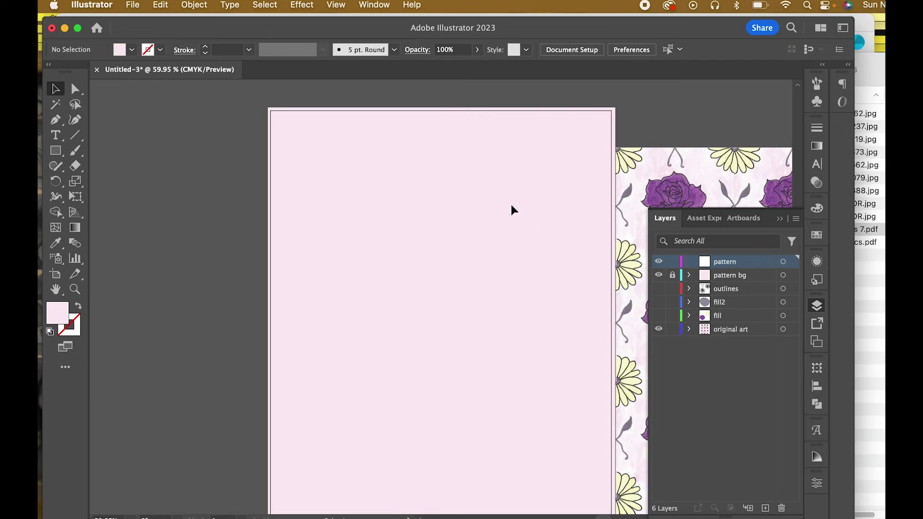
Step: Draw a second rectangle on the pattern layer, covering the artboard slightly beyond its edges
{"action": "left_click", "coordinate": [59, 153]}
{"action": "left_click_drag", "start_coordinate": [268, 108], "coordinate": [610, 411]}
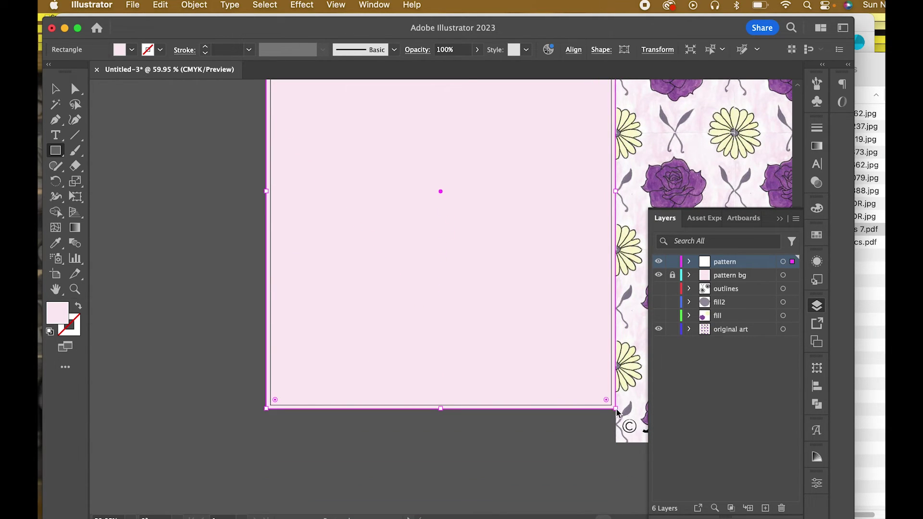
{"action": "scroll", "coordinate": [473, 270], "scroll_direction": "up", "scroll_amount": 6}
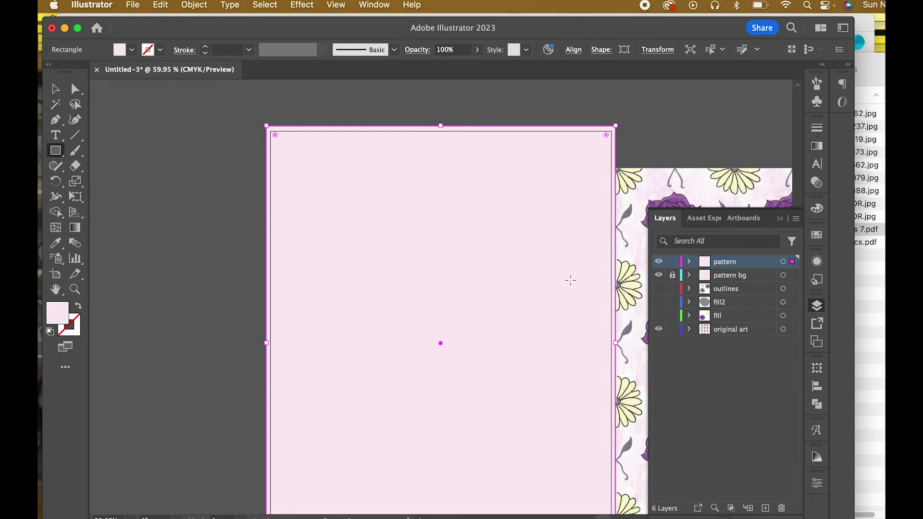
{"action": "left_click", "coordinate": [55, 88]}
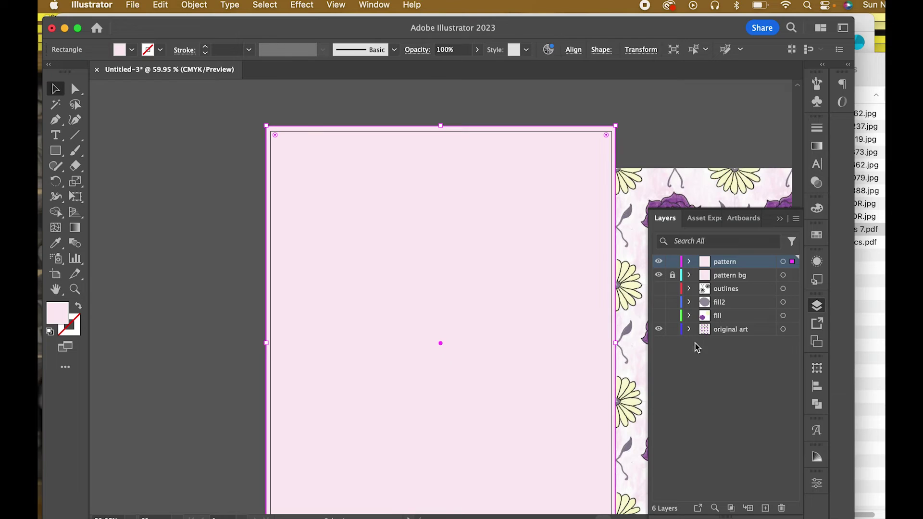
Step: Fill the new rectangle with the floral pattern swatch so the motifs repeat over the pink background
{"action": "left_click", "coordinate": [817, 235]}
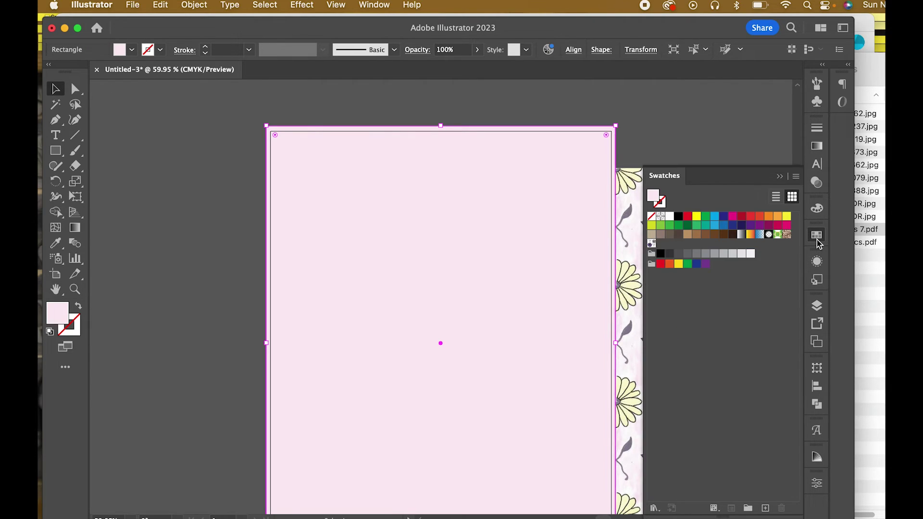
{"action": "left_click", "coordinate": [652, 246]}
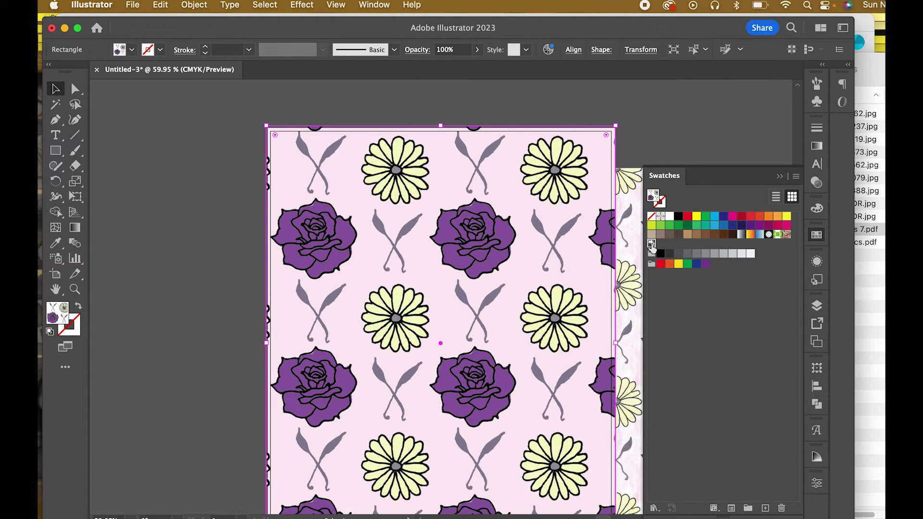
{"action": "left_click", "coordinate": [783, 176]}
{"action": "scroll", "coordinate": [745, 238], "scroll_direction": "down", "scroll_amount": 3}
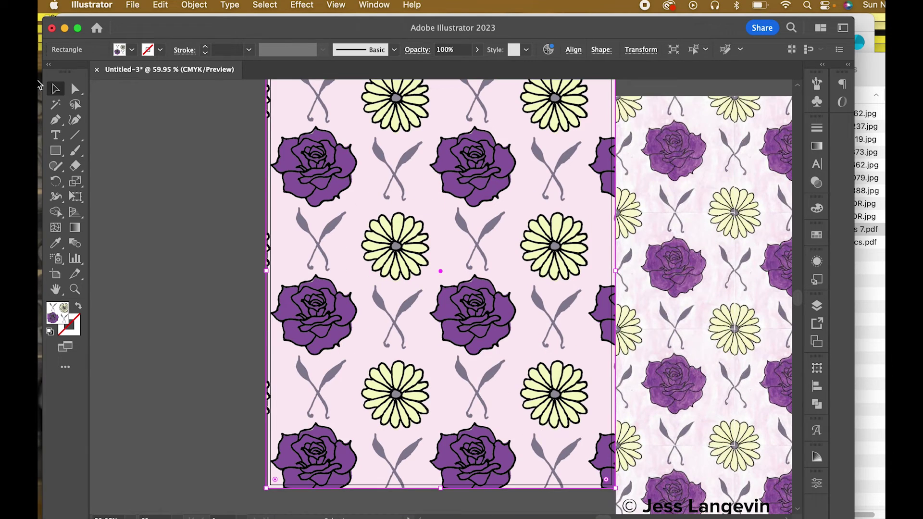
{"action": "scroll", "coordinate": [492, 293], "scroll_direction": "up", "scroll_amount": 4}
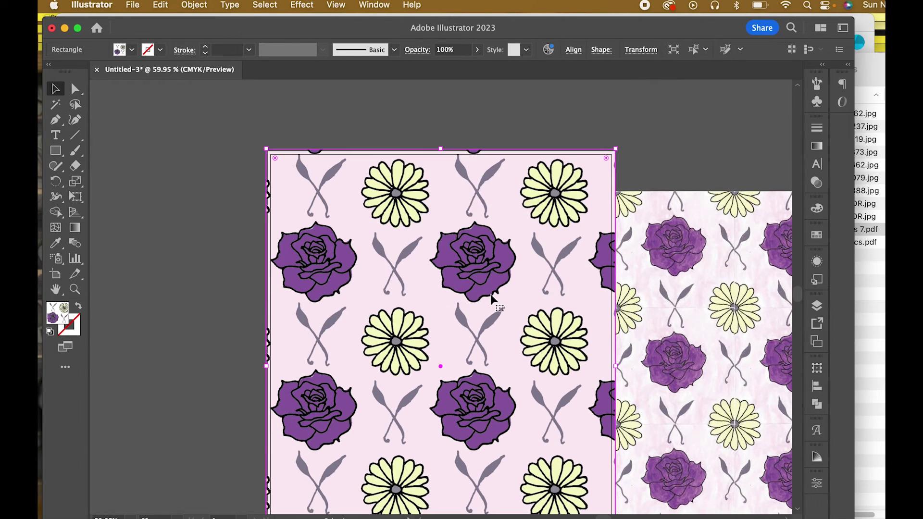
Step: Move the original artwork a little away from the artboard, compare it with the new pattern, and hide the original art layer
{"action": "left_click_drag", "start_coordinate": [674, 281], "coordinate": [698, 241]}
{"action": "scroll", "coordinate": [442, 396], "scroll_direction": "down", "scroll_amount": 2}
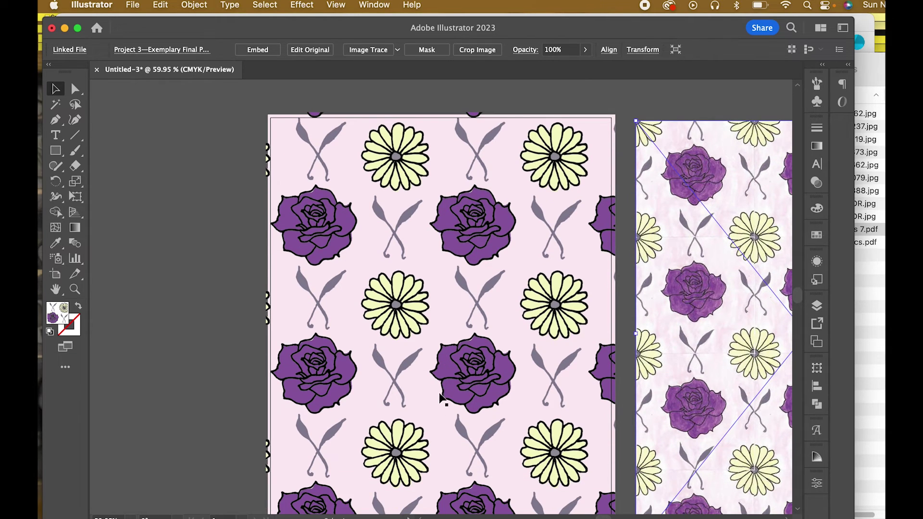
{"action": "scroll", "coordinate": [443, 399], "scroll_direction": "down", "scroll_amount": 1}
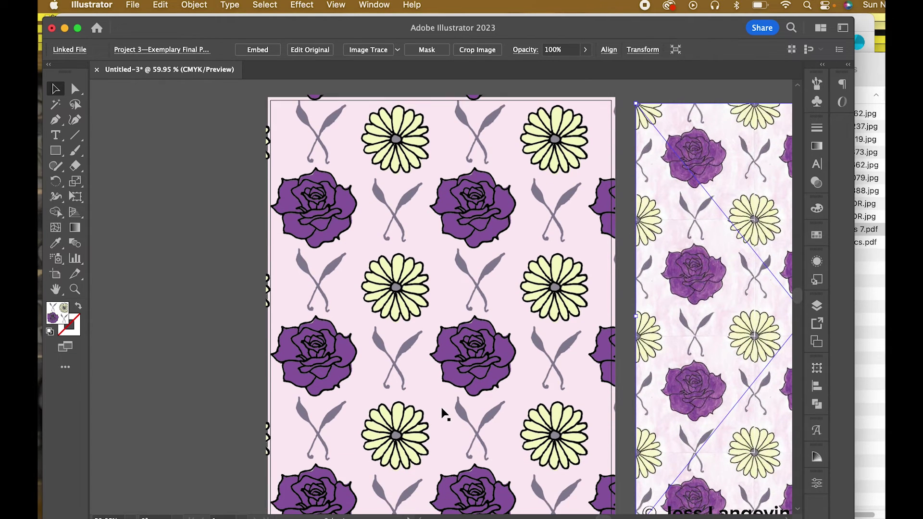
{"action": "left_click", "coordinate": [672, 98]}
{"action": "scroll", "coordinate": [510, 365], "scroll_direction": "down", "scroll_amount": 5}
{"action": "scroll", "coordinate": [509, 361], "scroll_direction": "up", "scroll_amount": 3}
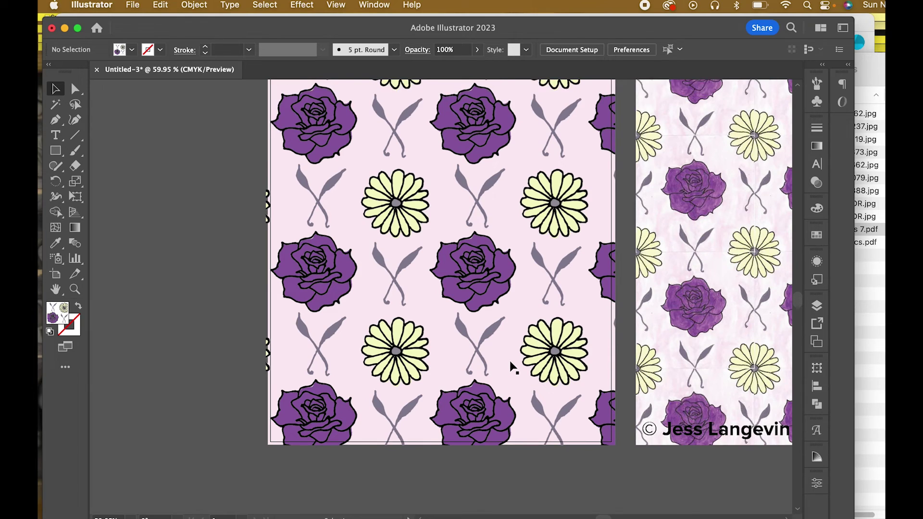
{"action": "scroll", "coordinate": [509, 361], "scroll_direction": "up", "scroll_amount": 3}
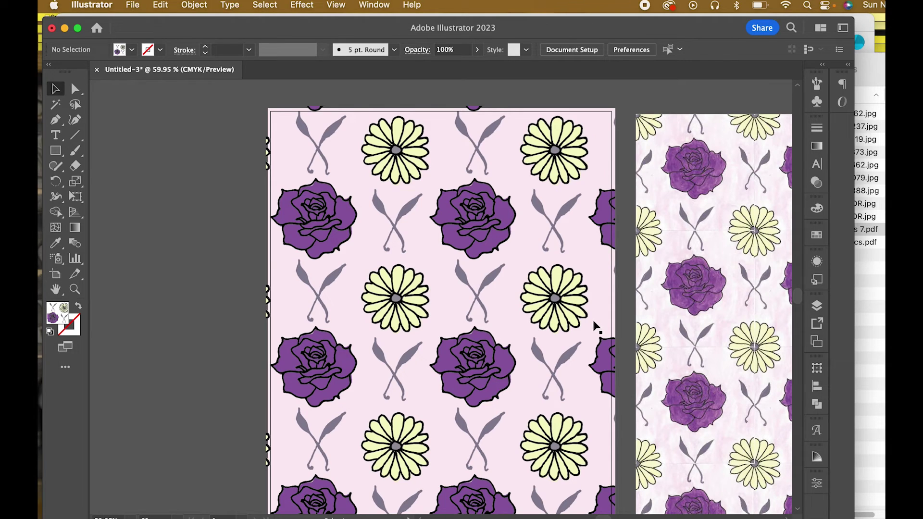
{"action": "left_click", "coordinate": [817, 306]}
{"action": "left_click", "coordinate": [659, 329]}
Step: Save the document as Love.ai in Adobe Illustrator format in the Trace tutorial folder
{"action": "left_click", "coordinate": [133, 5]}
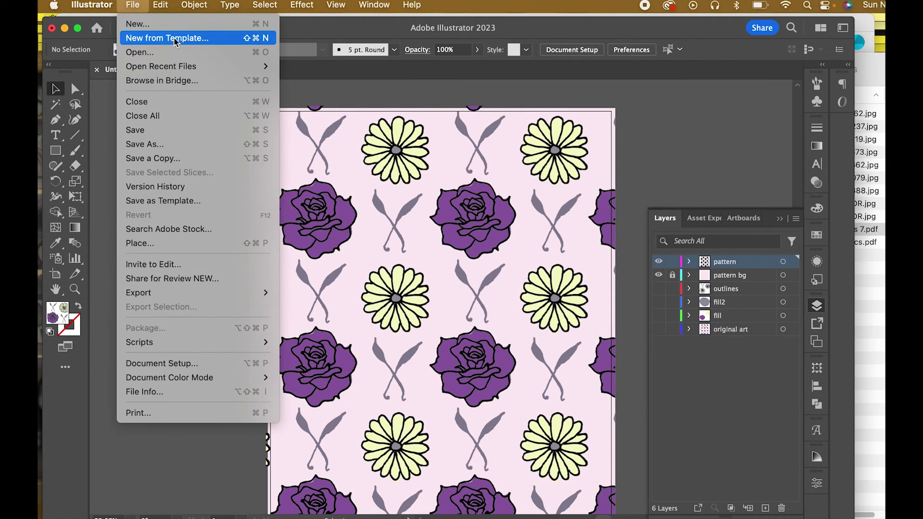
{"action": "left_click", "coordinate": [156, 136]}
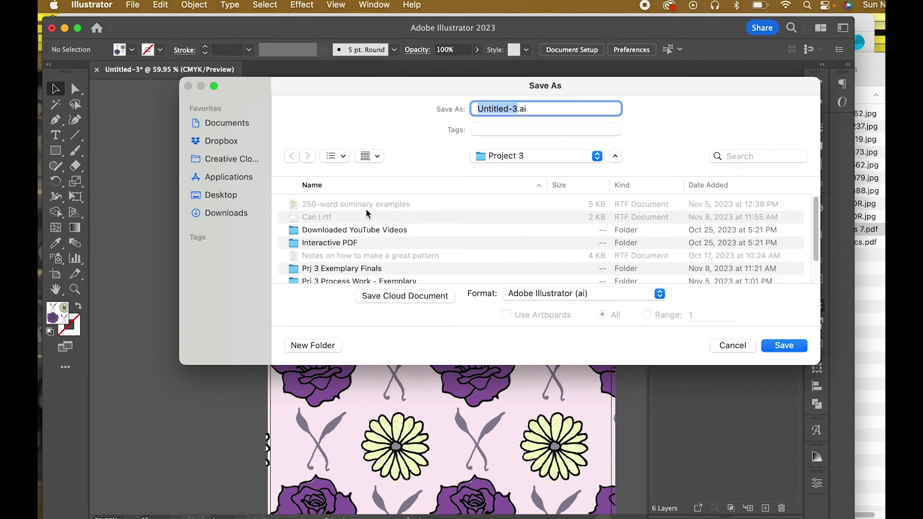
{"action": "type", "text": "Love"}
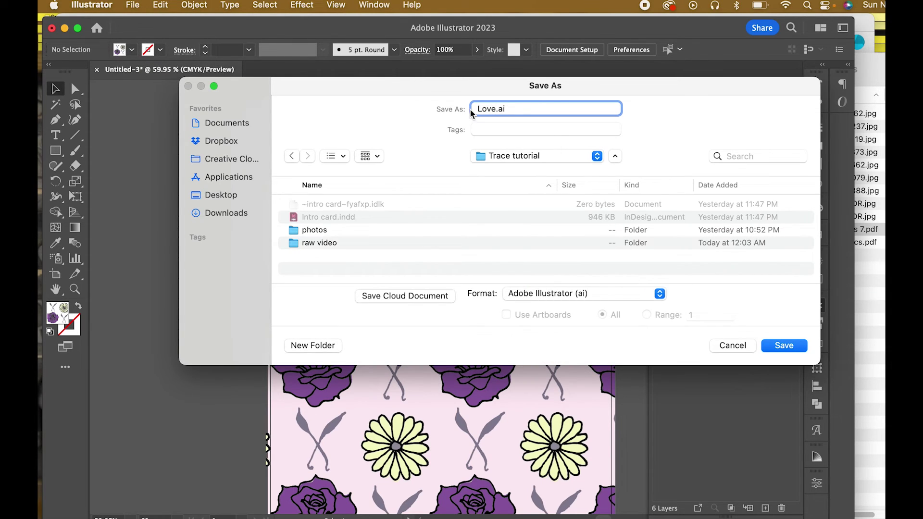
{"action": "left_click", "coordinate": [525, 294]}
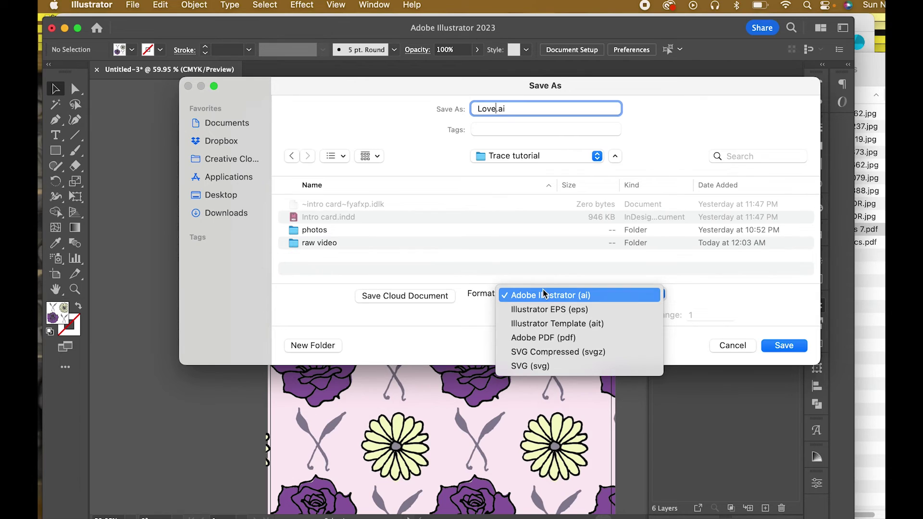
{"action": "left_click", "coordinate": [794, 347]}
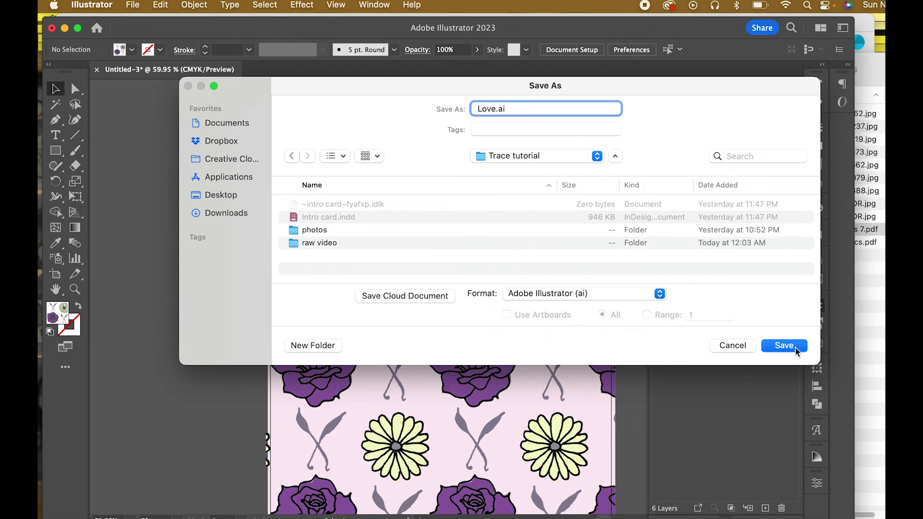
{"action": "left_click", "coordinate": [794, 347]}
{"action": "left_click", "coordinate": [640, 471]}
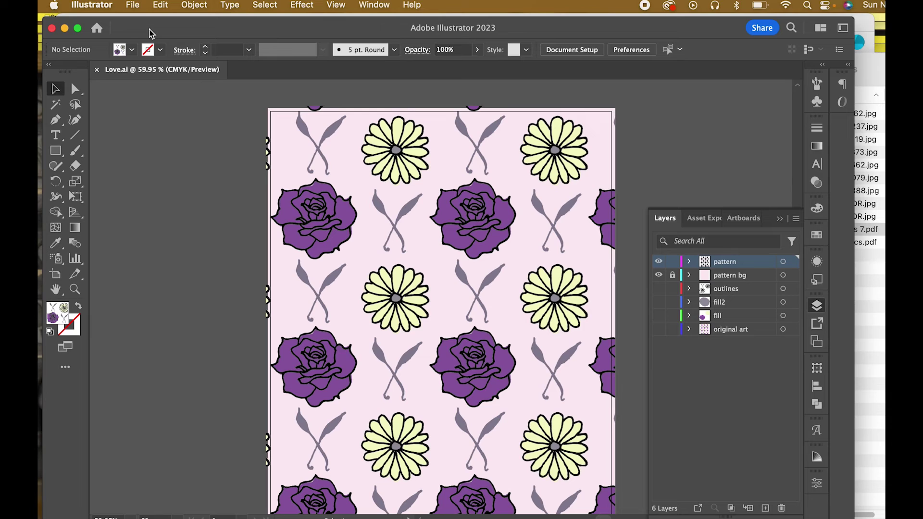
Step: Save the document as an Adobe PDF in the Trace tutorial folder, named with the author's last and first name followed by Project3
{"action": "left_click", "coordinate": [133, 5]}
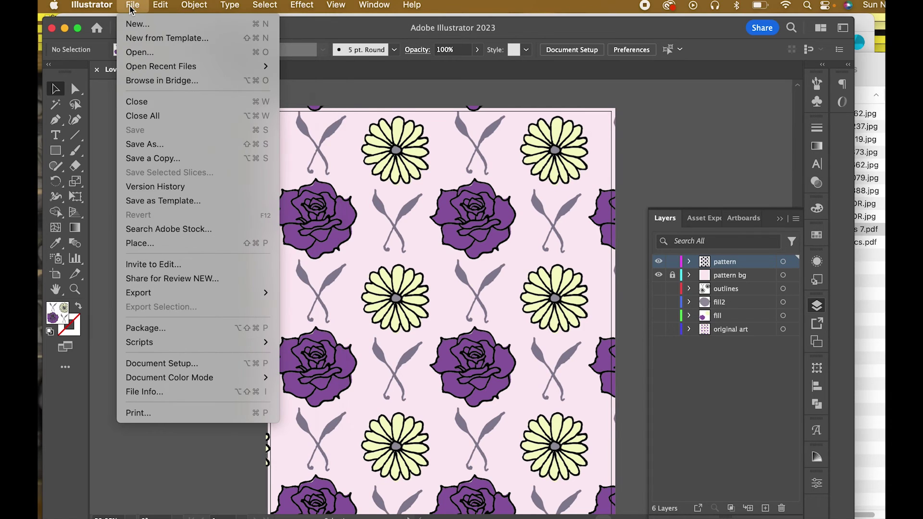
{"action": "left_click", "coordinate": [165, 145]}
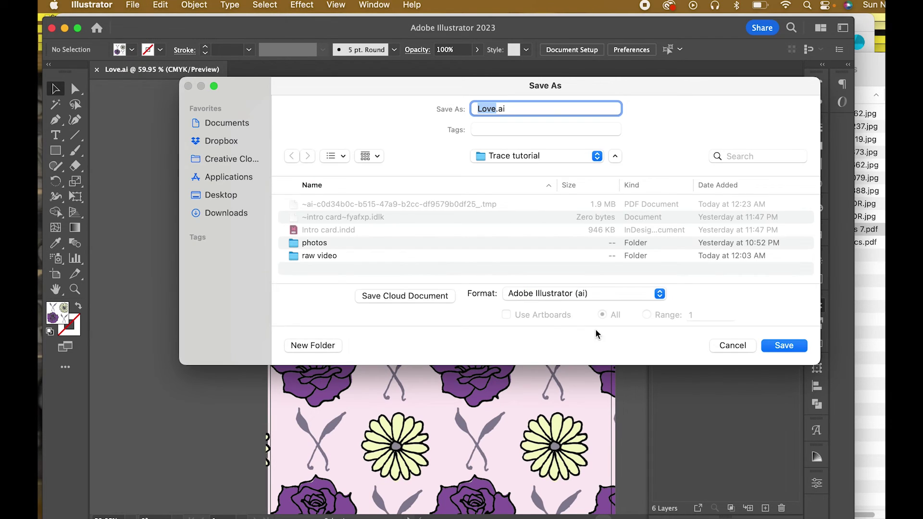
{"action": "left_click", "coordinate": [564, 298]}
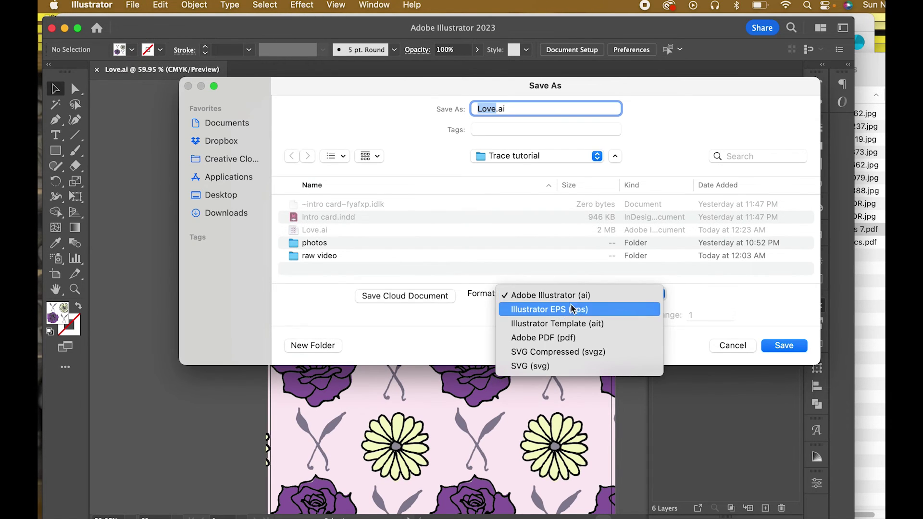
{"action": "left_click", "coordinate": [571, 339]}
{"action": "type", "text": "Soelberg_"}
{"action": "type", "text": "Dan"}
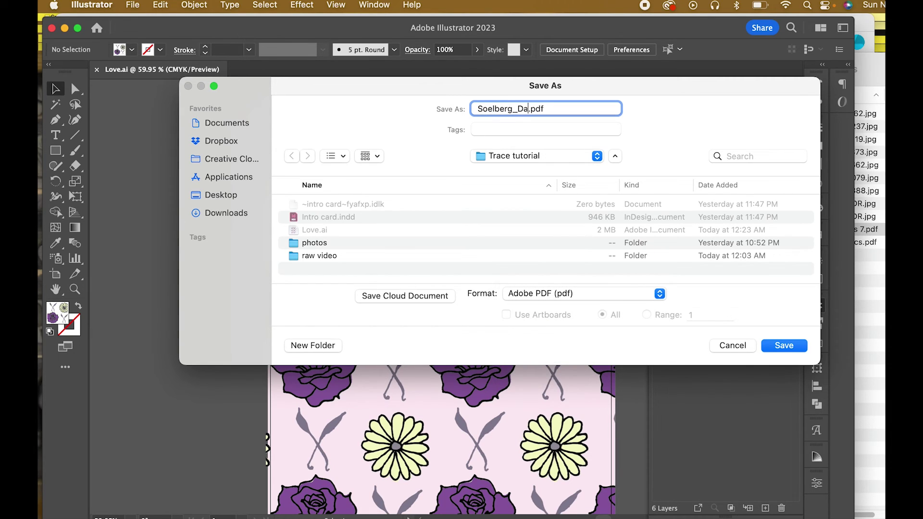
{"action": "type", "text": "_Project"}
{"action": "key", "text": "BackSpace"}
{"action": "type", "text": "3"}
{"action": "left_click", "coordinate": [791, 347]}
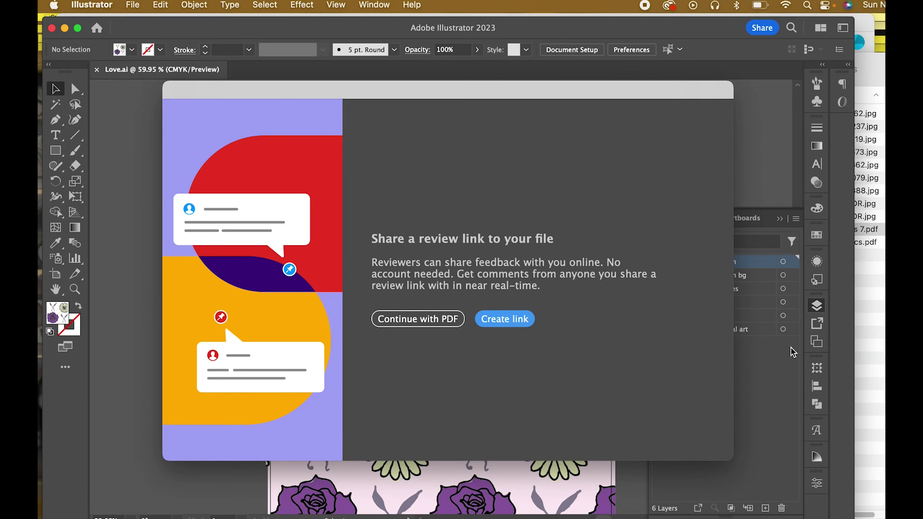
Step: Dismiss the review link offer permanently in favor of PDF, and write the file with the PDF/X-1a:2001 preset
{"action": "left_click", "coordinate": [440, 323]}
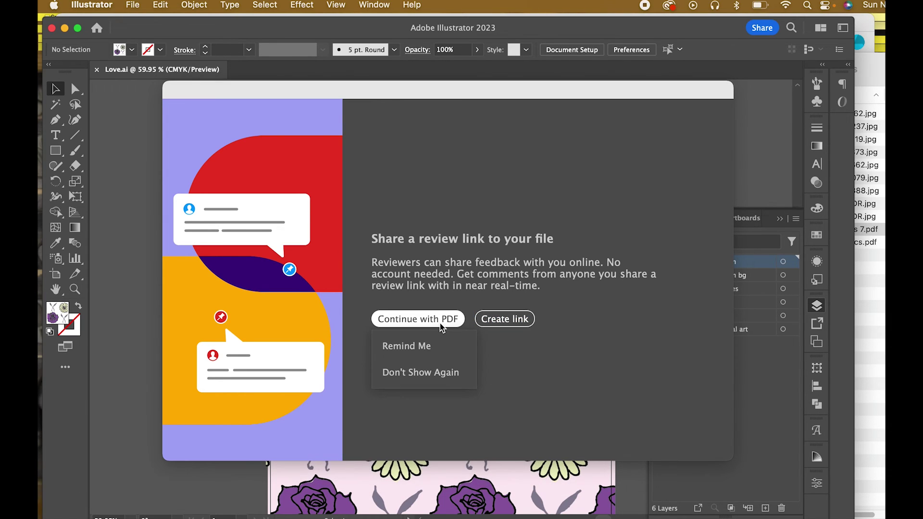
{"action": "left_click", "coordinate": [433, 372]}
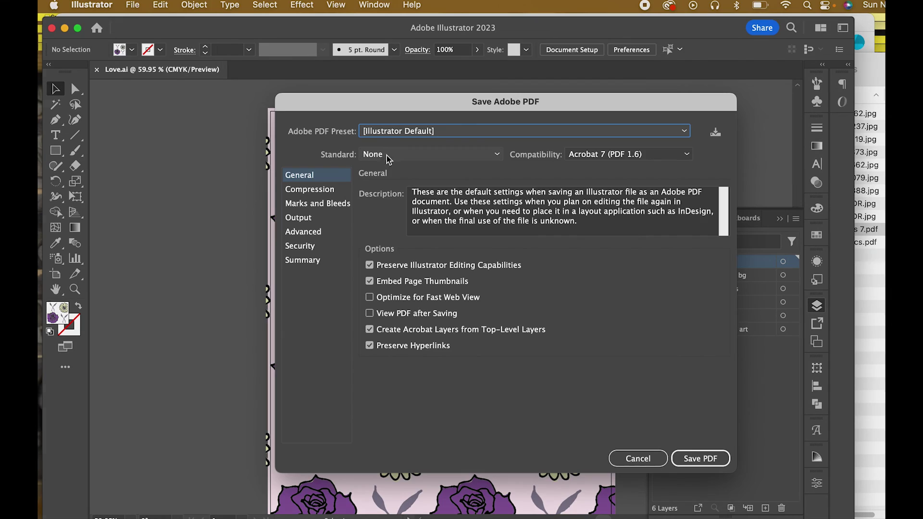
{"action": "left_click", "coordinate": [394, 132]}
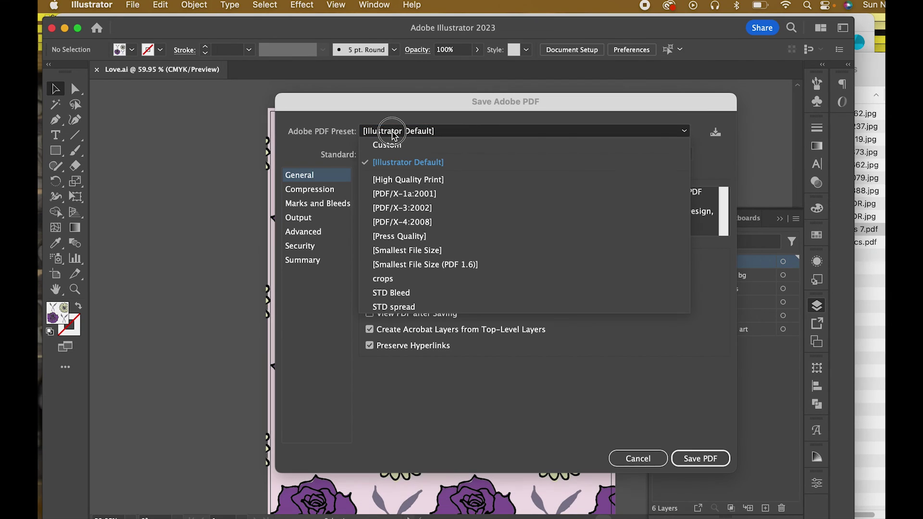
{"action": "left_click", "coordinate": [406, 197]}
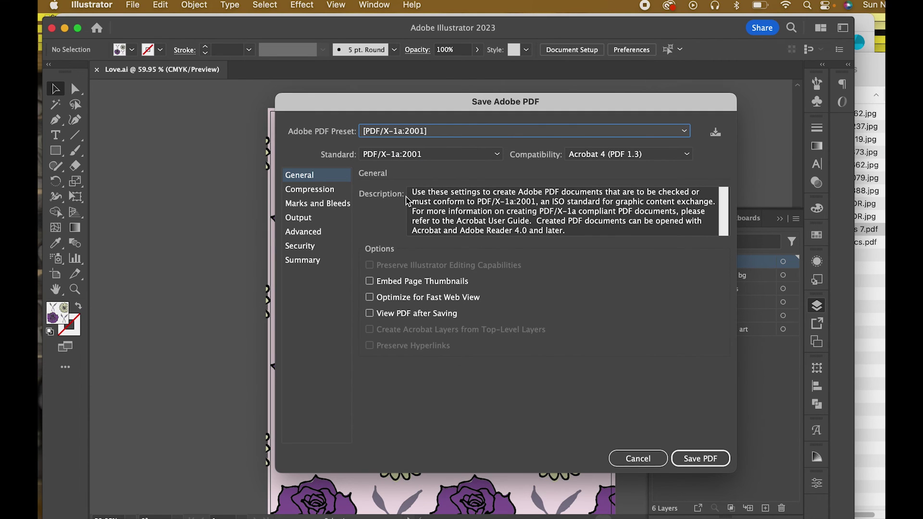
{"action": "left_click", "coordinate": [716, 459]}
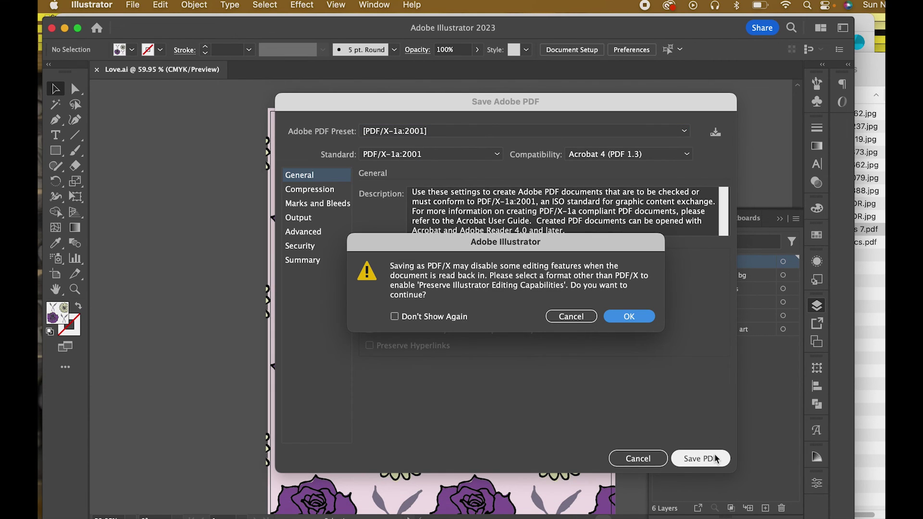
{"action": "left_click", "coordinate": [615, 321]}
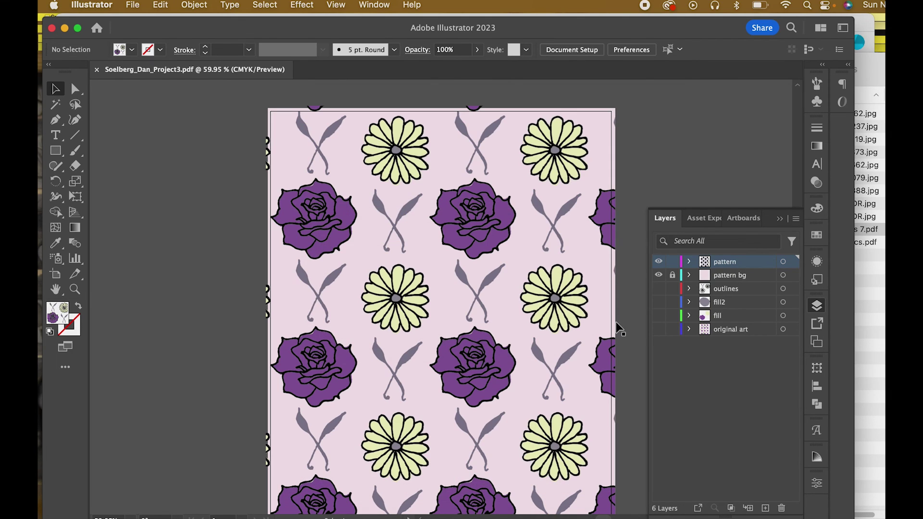